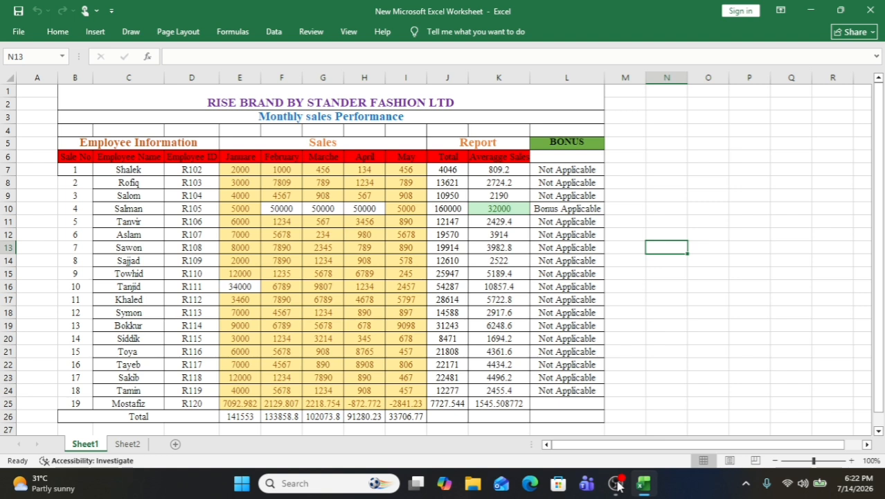
# Step: Create a new blank workbook
pyautogui.click(19, 31)
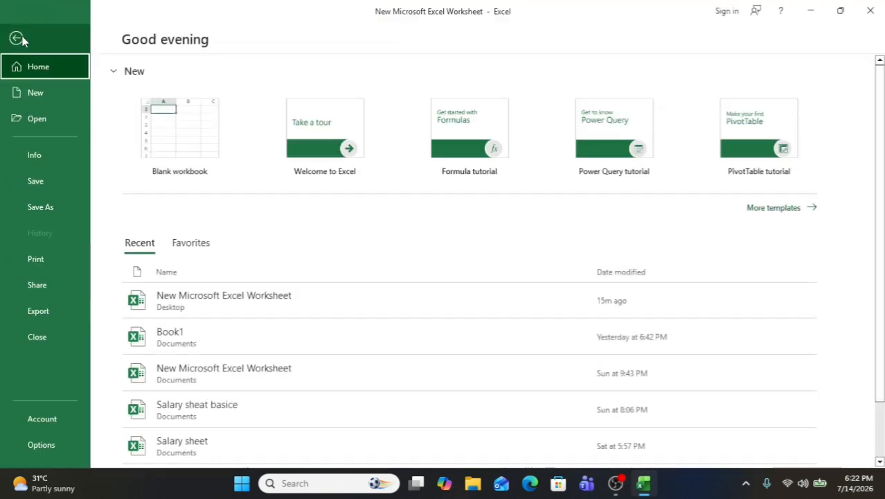
pyautogui.click(164, 133)
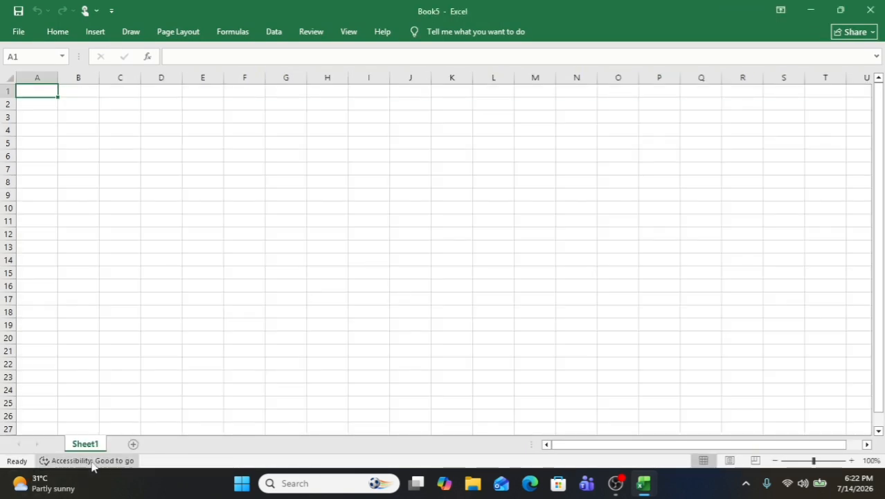
pyautogui.click(87, 461)
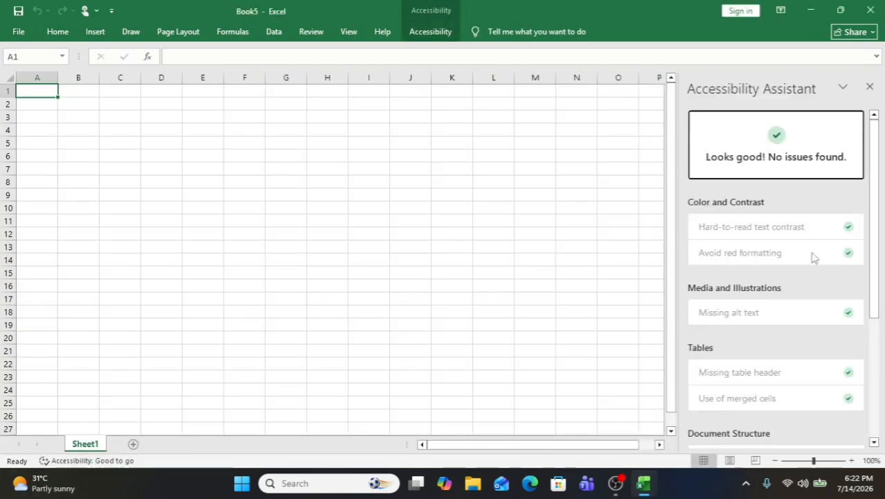
pyautogui.click(850, 93)
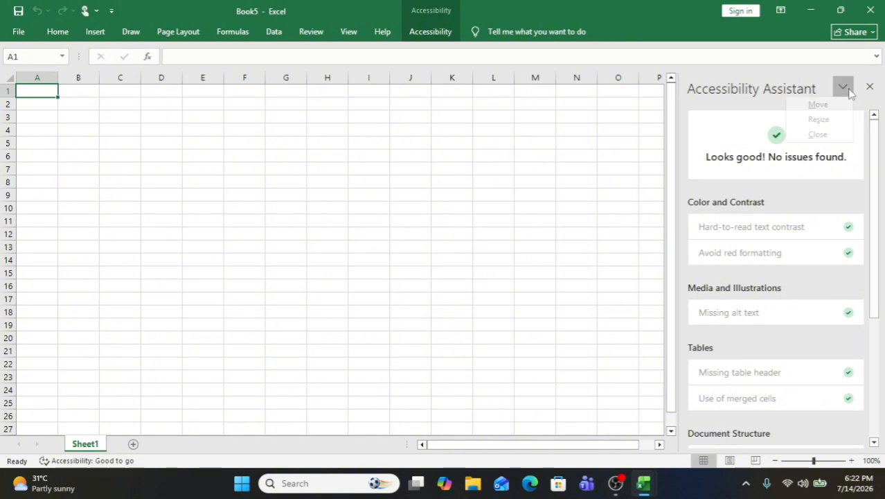
pyautogui.click(819, 135)
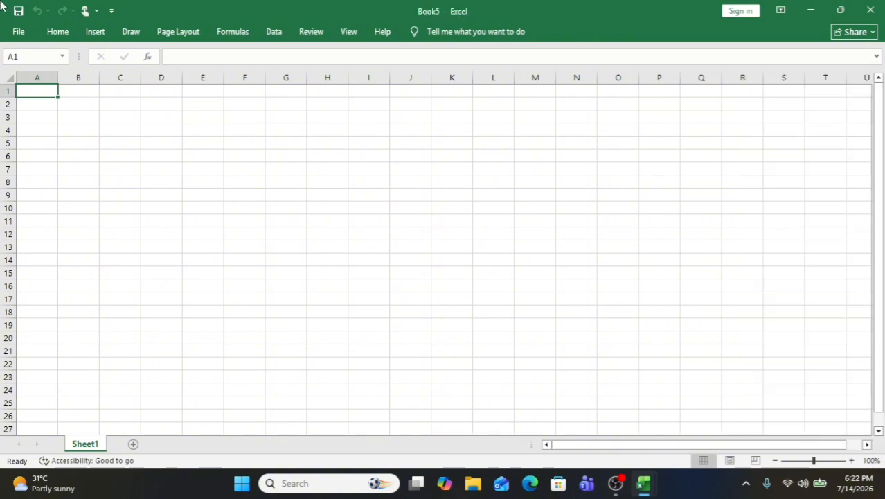
# Step: Enter the column heading "Serial No" in cell B6
pyautogui.click(69, 145)
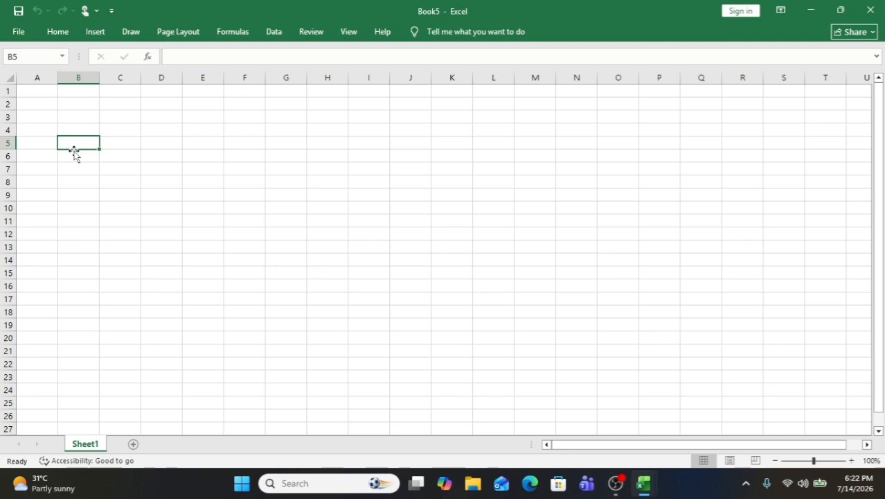
pyautogui.click(73, 153)
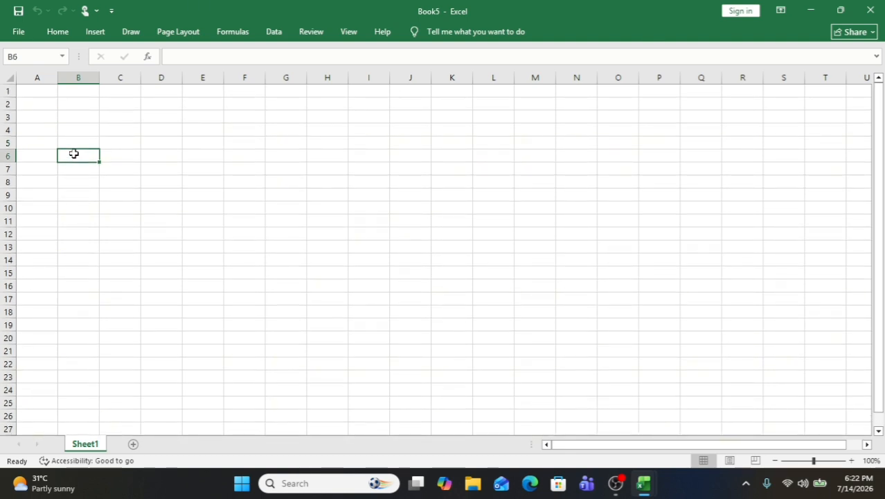
pyautogui.write('Ser')
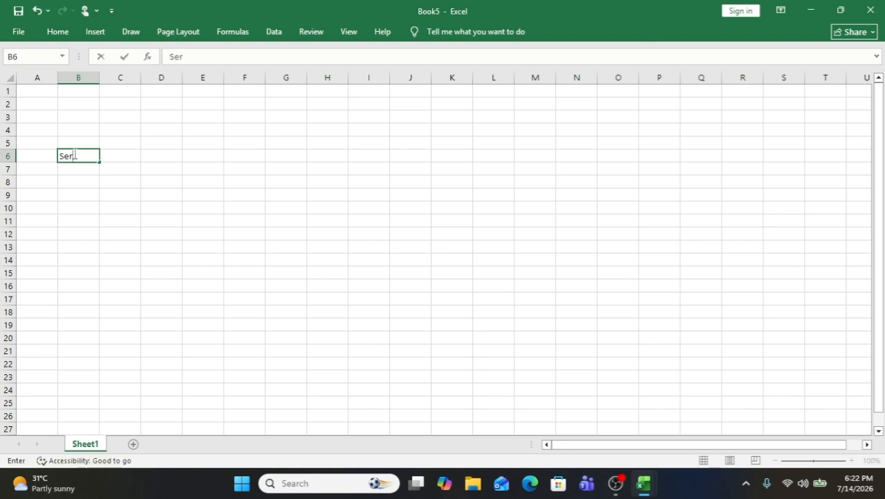
pyautogui.write('ial NO')
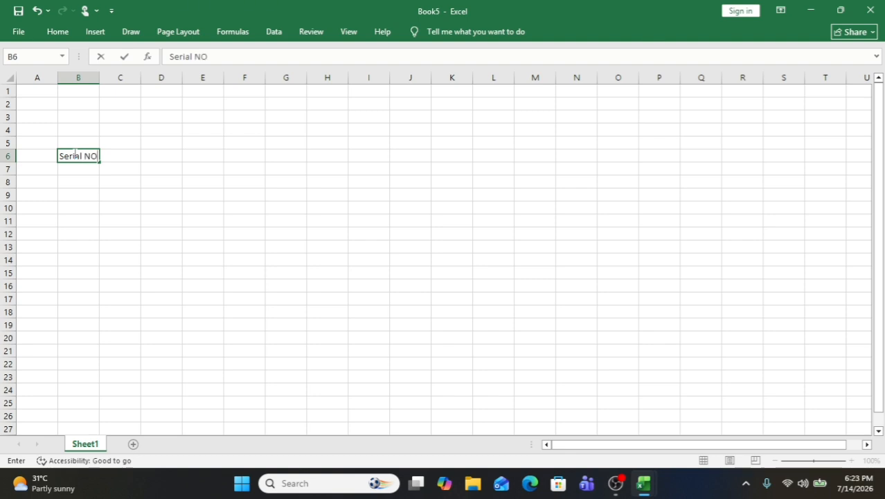
pyautogui.press('BackSpace')
pyautogui.write('o')
pyautogui.press('Tab')
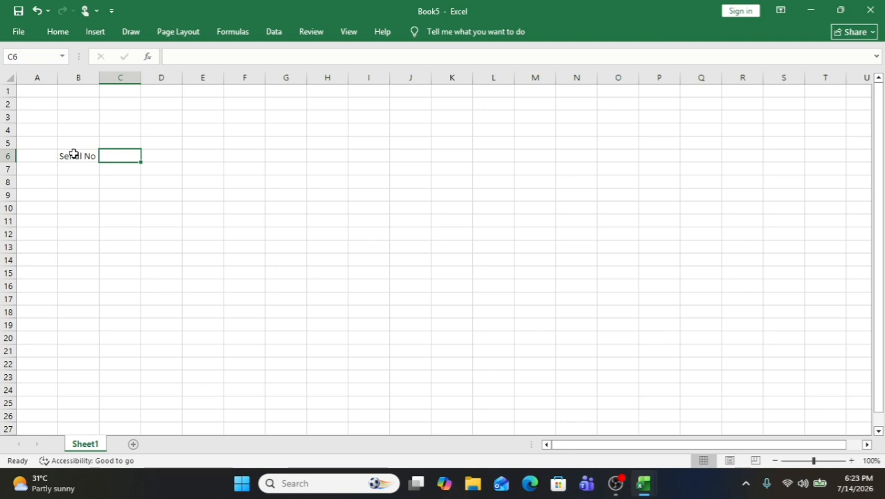
# Step: Enter the heading "Employee Name" in cell C6 and fit column C's width to the text
pyautogui.write('E')
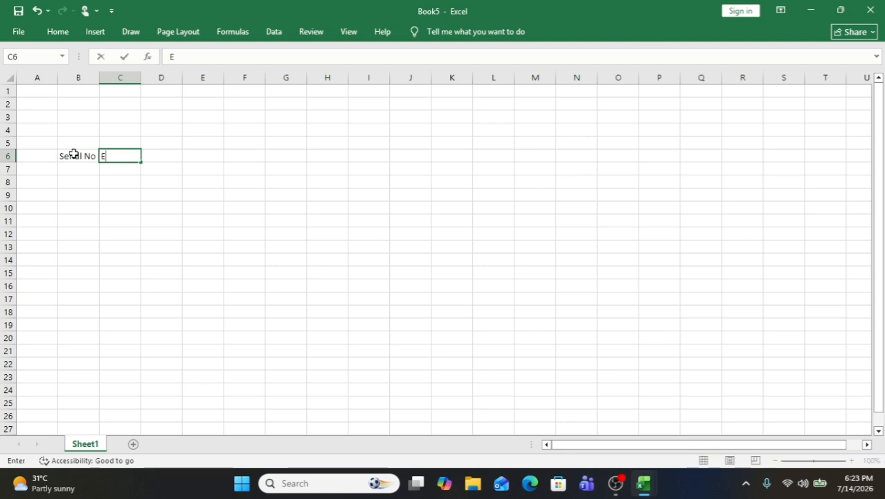
pyautogui.write('mployee')
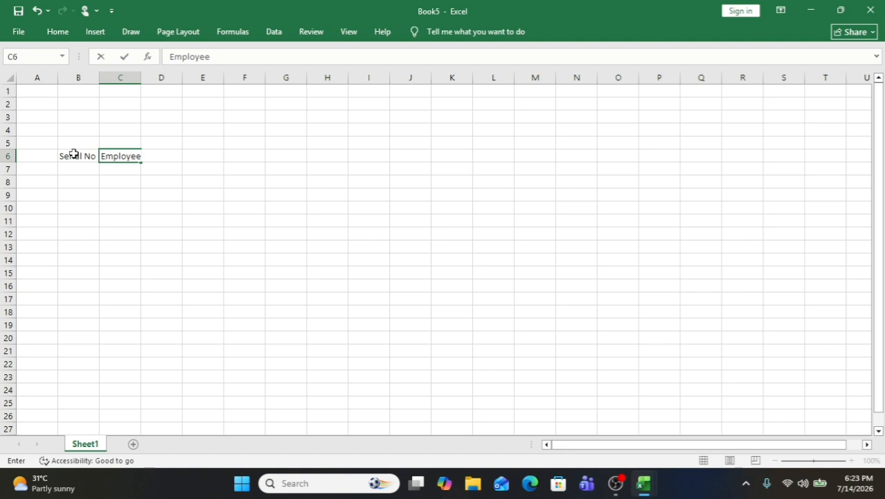
pyautogui.write(' Name')
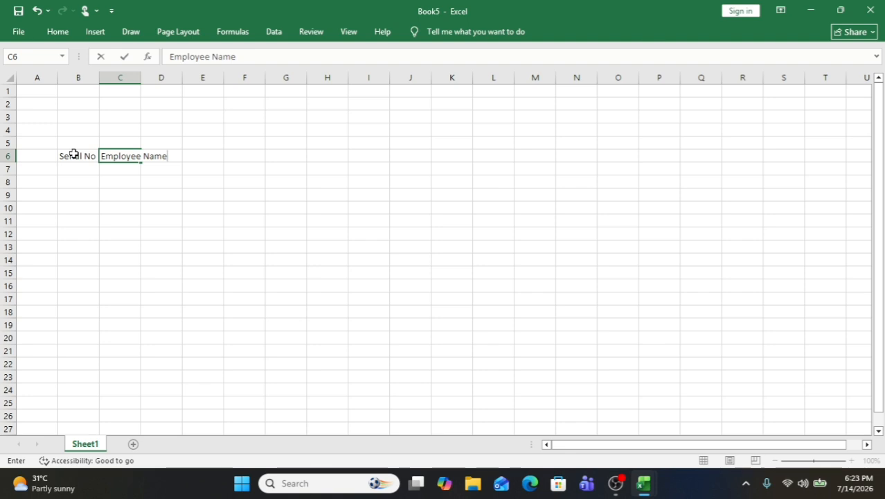
pyautogui.click(127, 79)
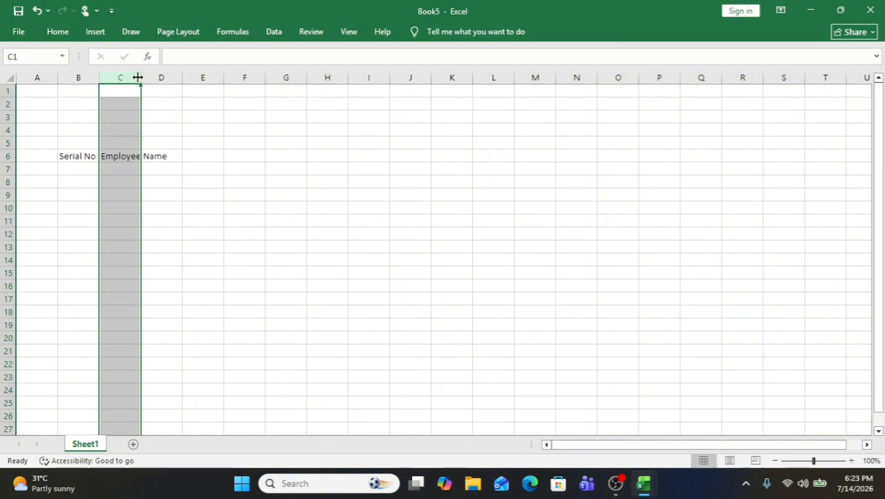
pyautogui.doubleClick(140, 74)
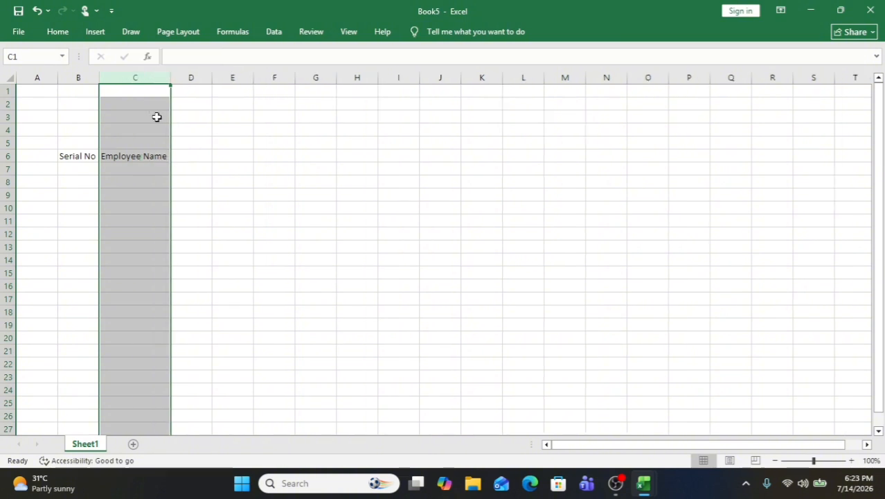
# Step: Enter the heading "Emoployee Id" in cell D6 and widen column D so the whole text fits
pyautogui.click(179, 151)
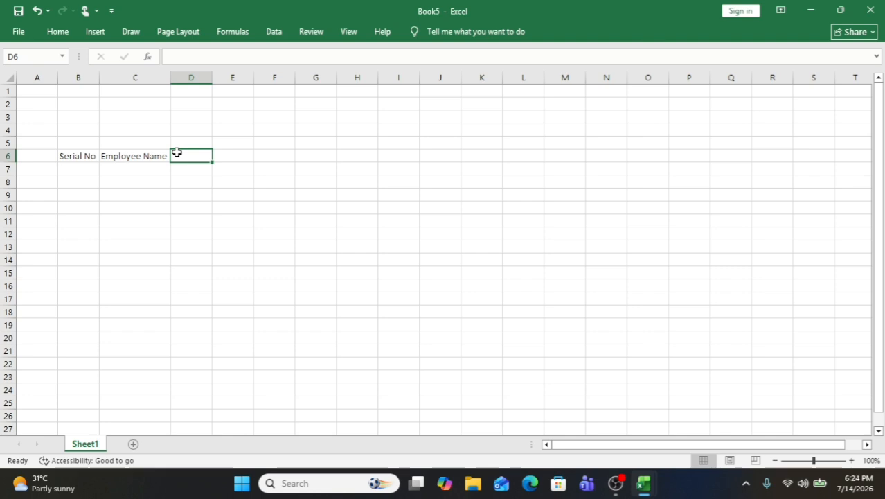
pyautogui.write('E')
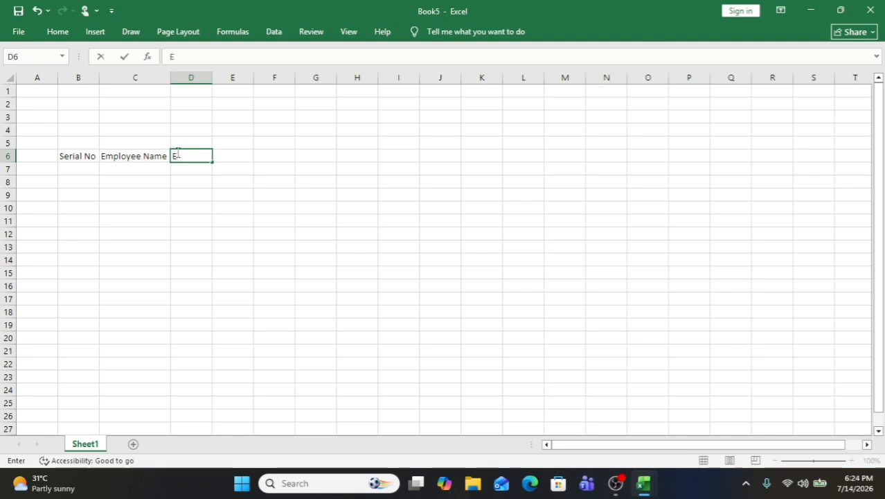
pyautogui.write('mol')
pyautogui.press('BackSpace')
pyautogui.write('ployee')
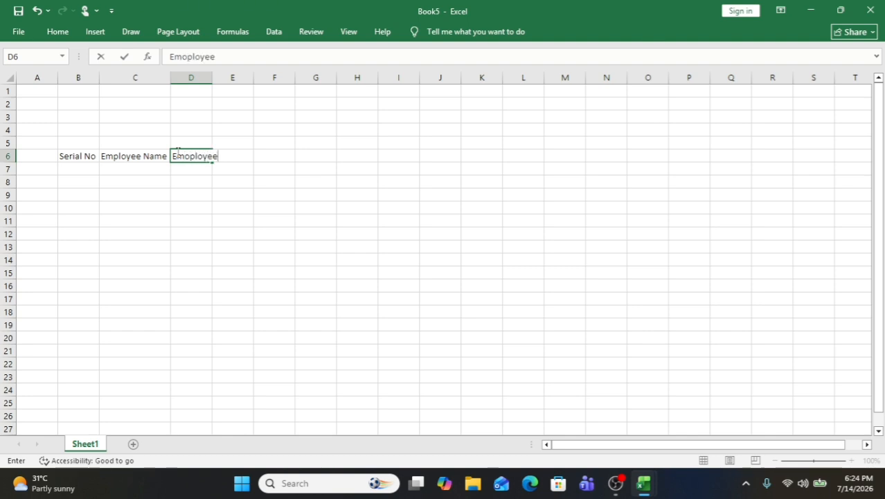
pyautogui.write(' Id')
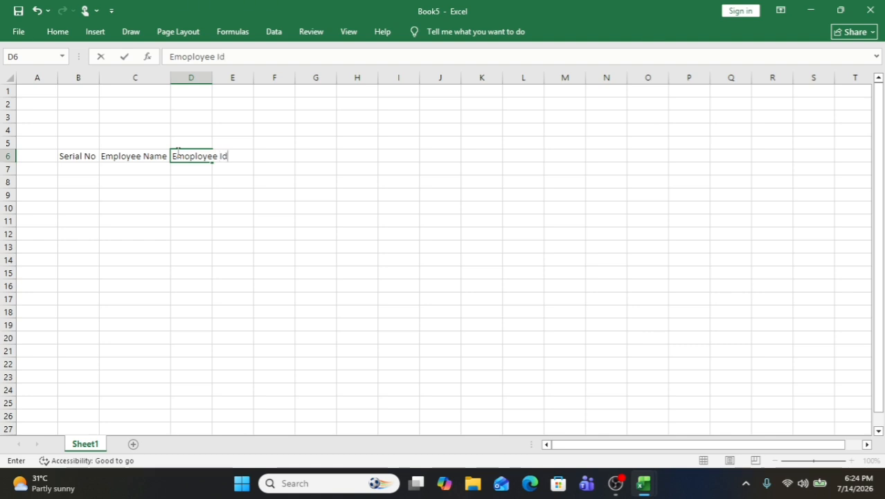
pyautogui.scroll(-3, 233, 112)
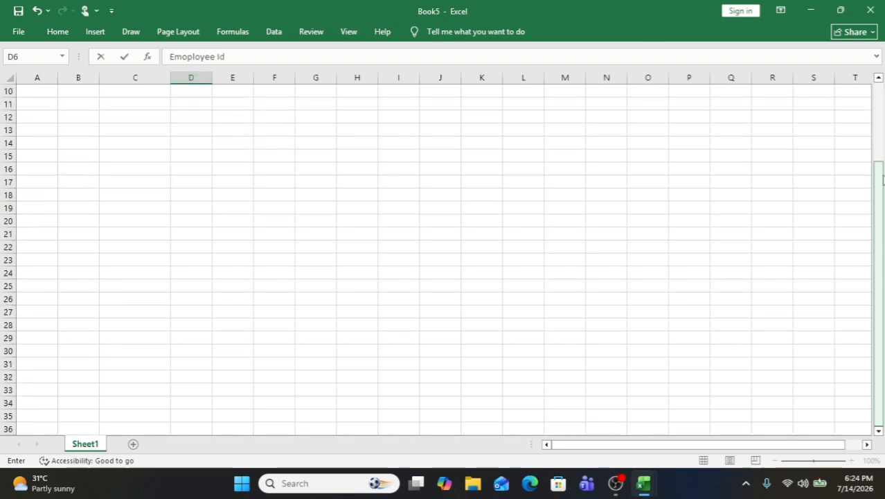
pyautogui.scroll(3, 882, 125)
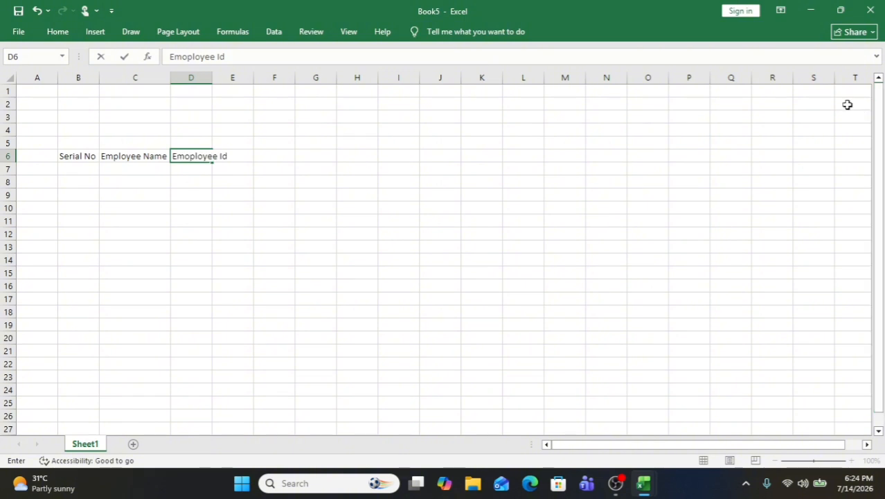
pyautogui.click(205, 78)
pyautogui.moveTo(207, 79); pyautogui.dragTo(232, 78)
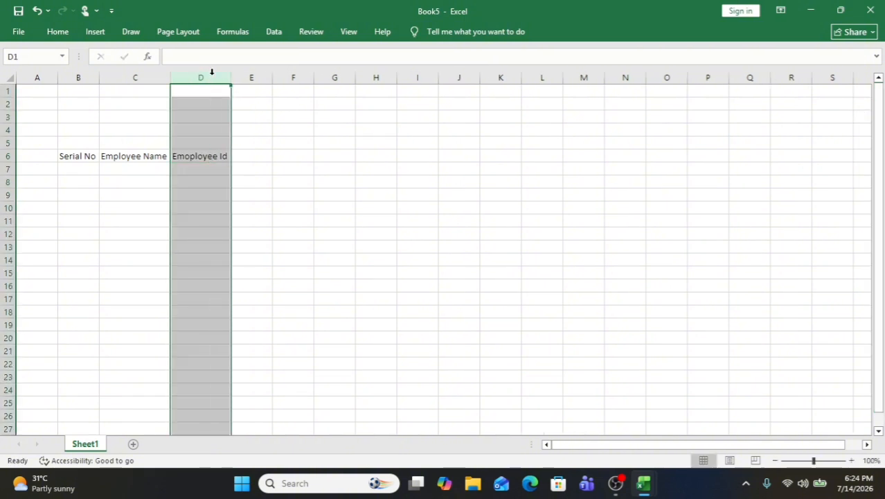
# Step: Enter "January" in cell E6 and fill the month series across to May in I6
pyautogui.click(238, 157)
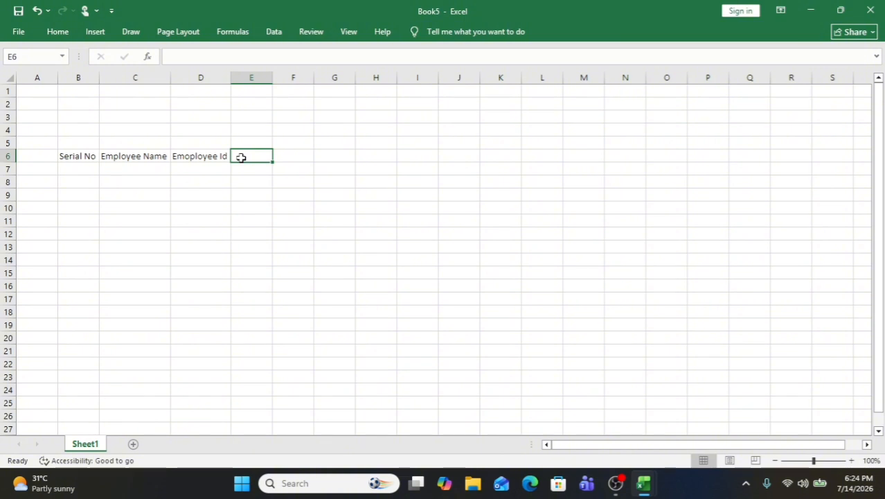
pyautogui.write('J')
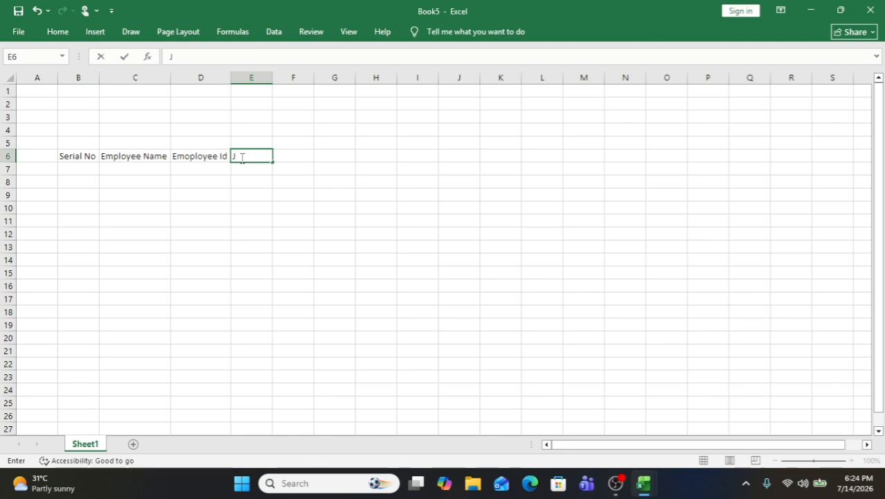
pyautogui.write('anuary')
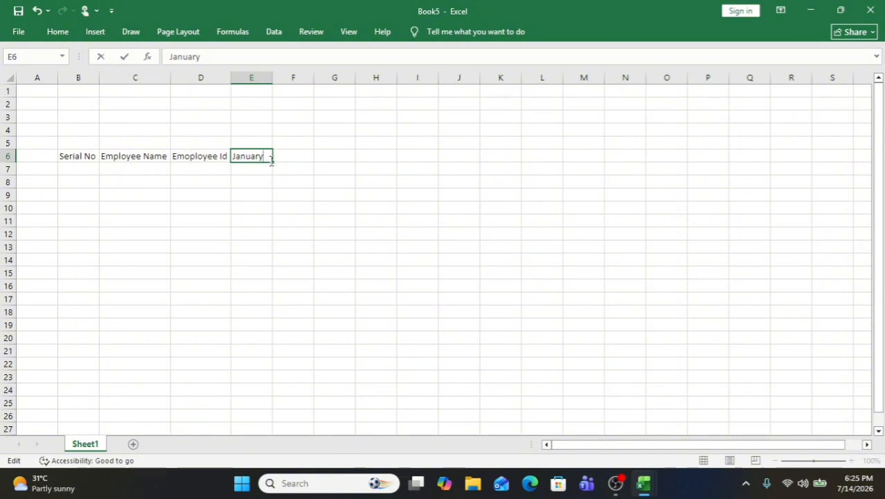
pyautogui.doubleClick(272, 161)
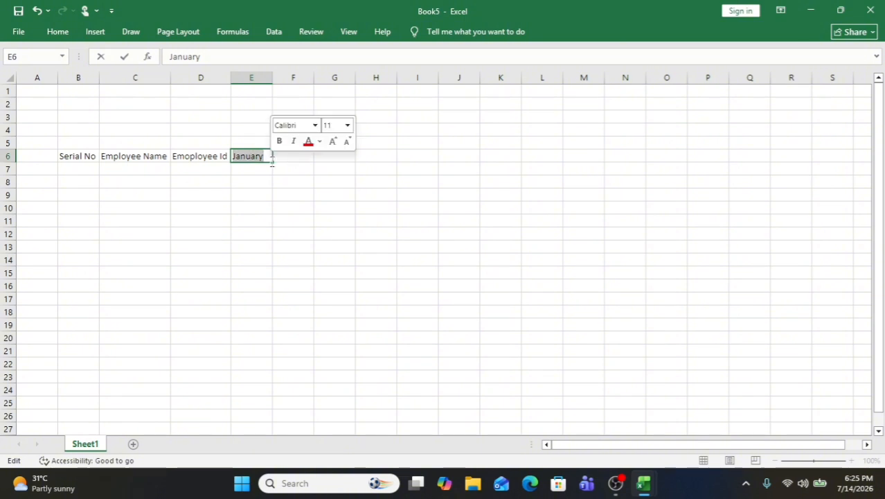
pyautogui.click(263, 154)
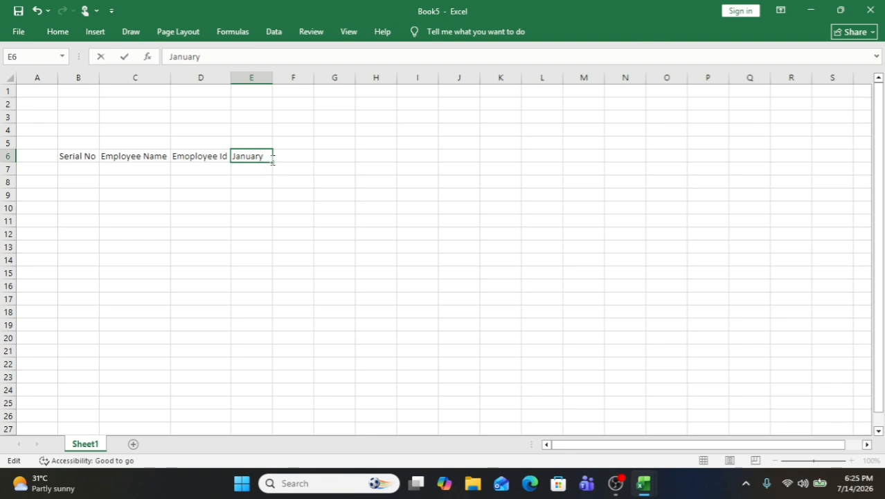
pyautogui.doubleClick(272, 160)
pyautogui.click(273, 160)
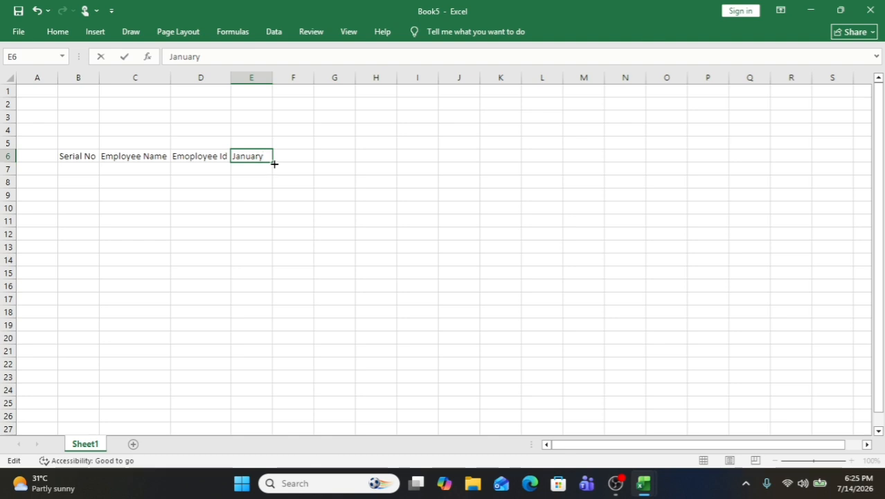
pyautogui.moveTo(275, 162); pyautogui.dragTo(423, 165)
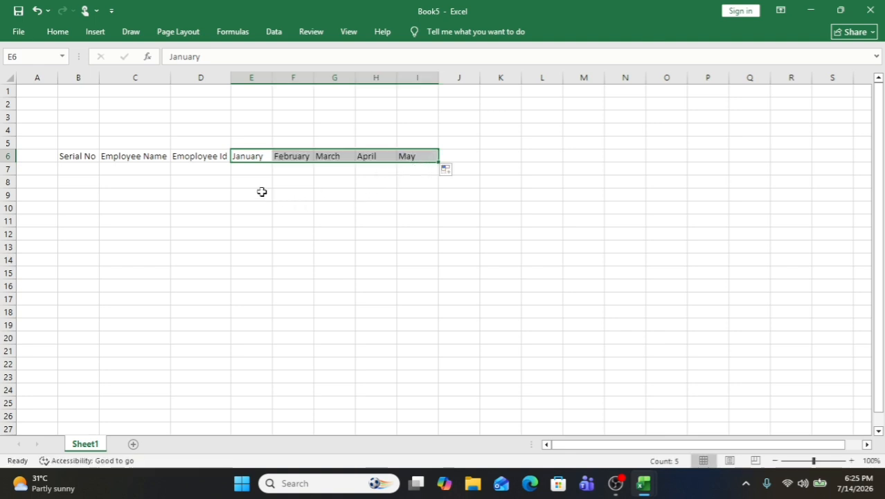
pyautogui.click(250, 172)
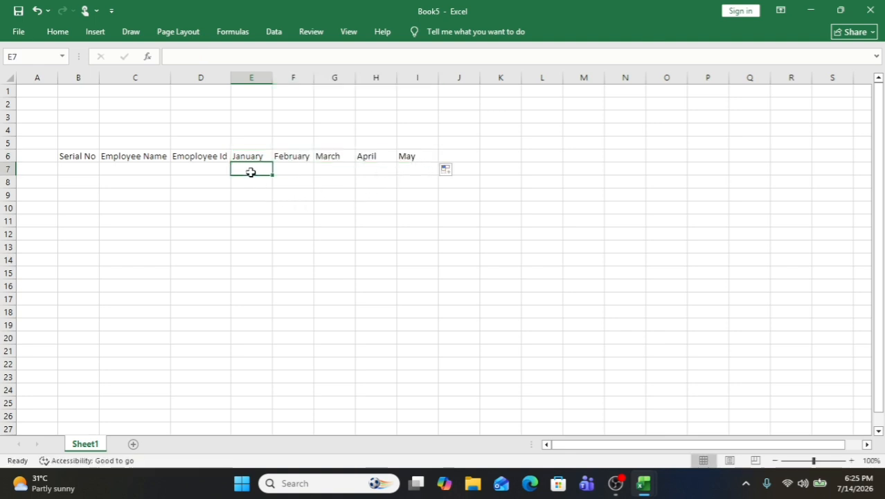
# Step: Enter the heading "Total" in cell J6, beside the May column
pyautogui.click(455, 153)
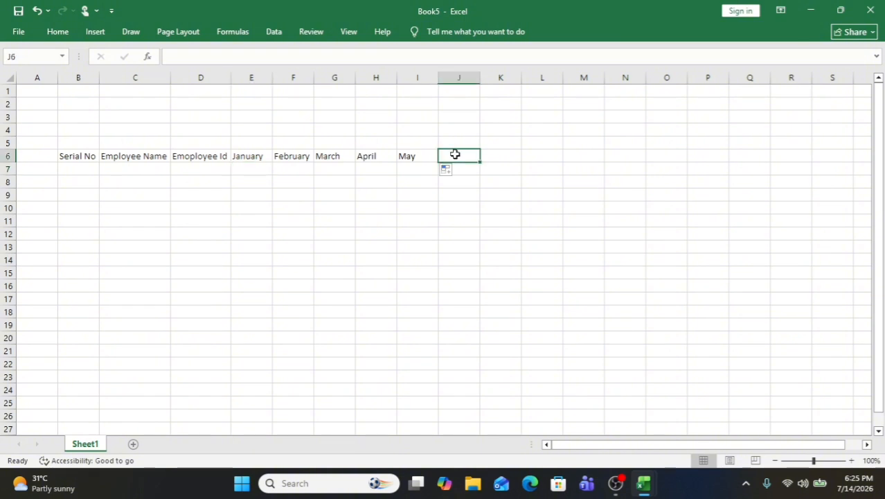
pyautogui.write('To')
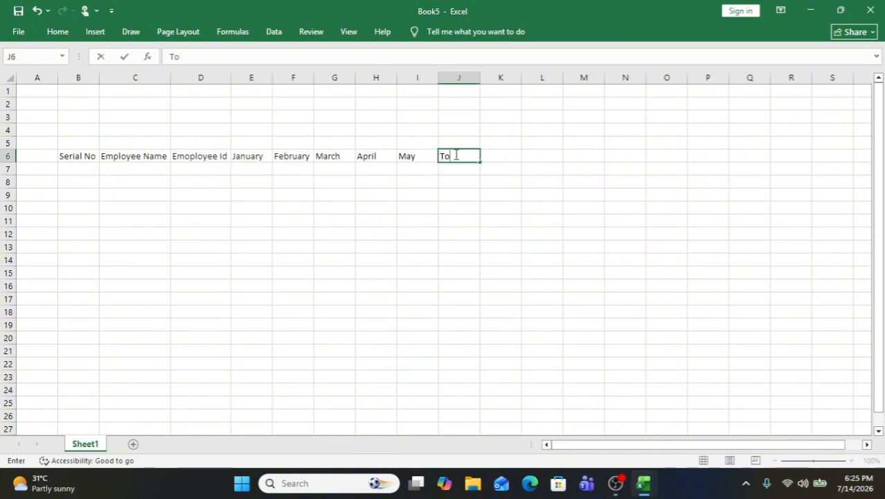
pyautogui.write('tal')
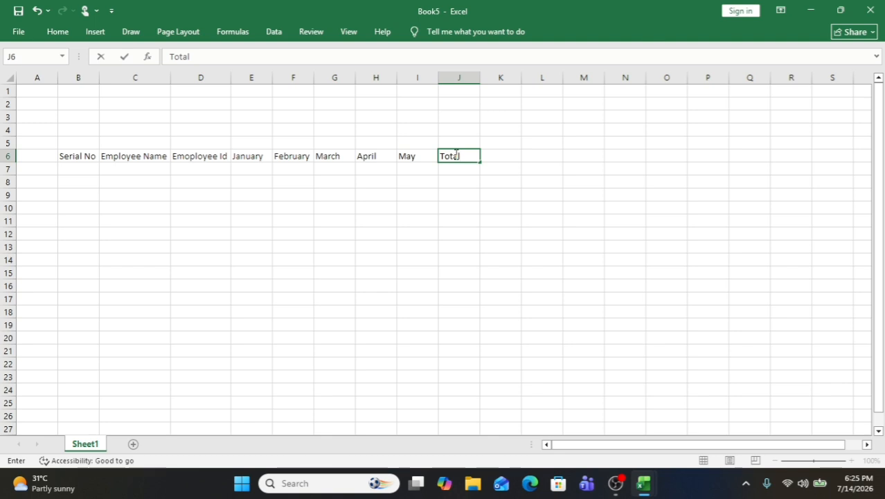
# Step: Enter the heading "Averagee" in cell K6 and fit column K's width to the text
pyautogui.click(499, 153)
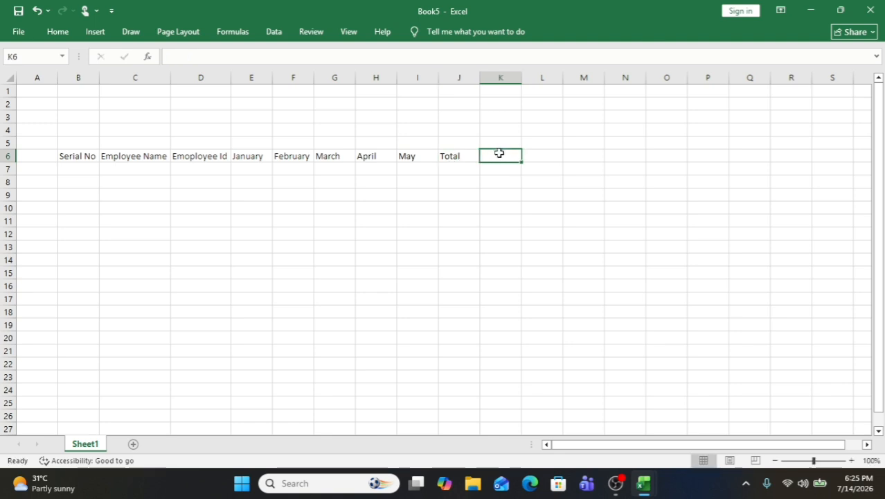
pyautogui.write('A')
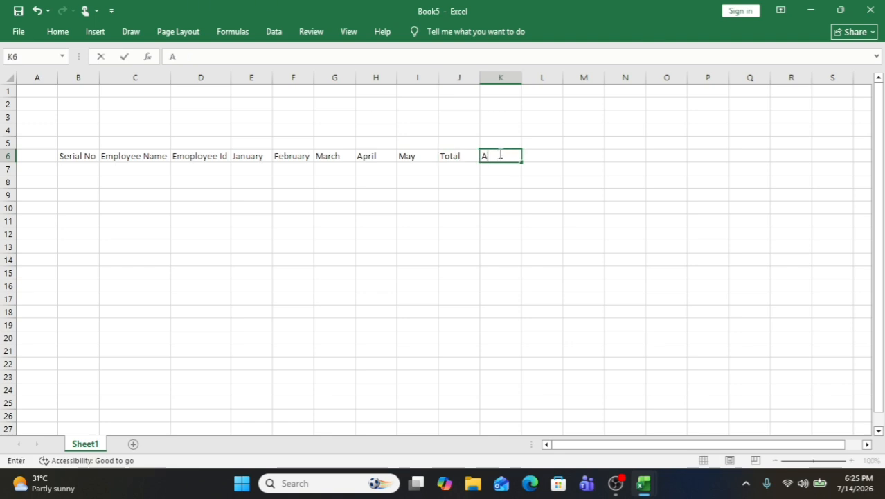
pyautogui.write('veragee')
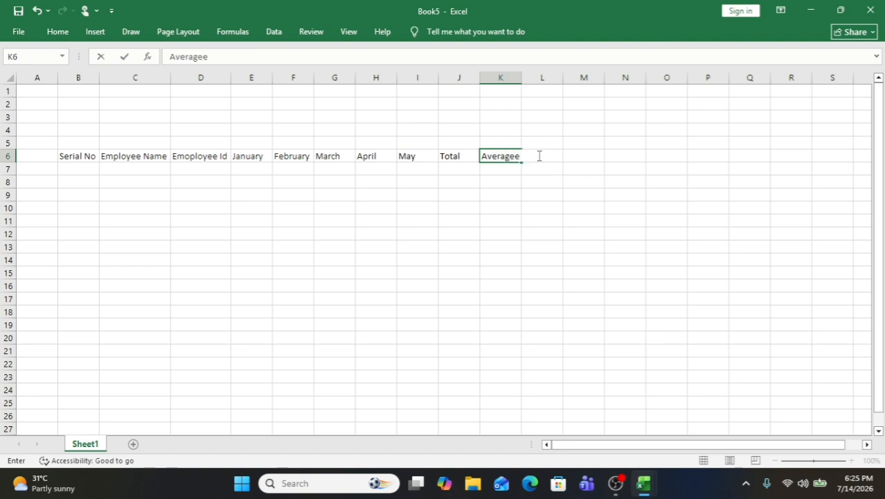
pyautogui.press('F2')
pyautogui.click(504, 76)
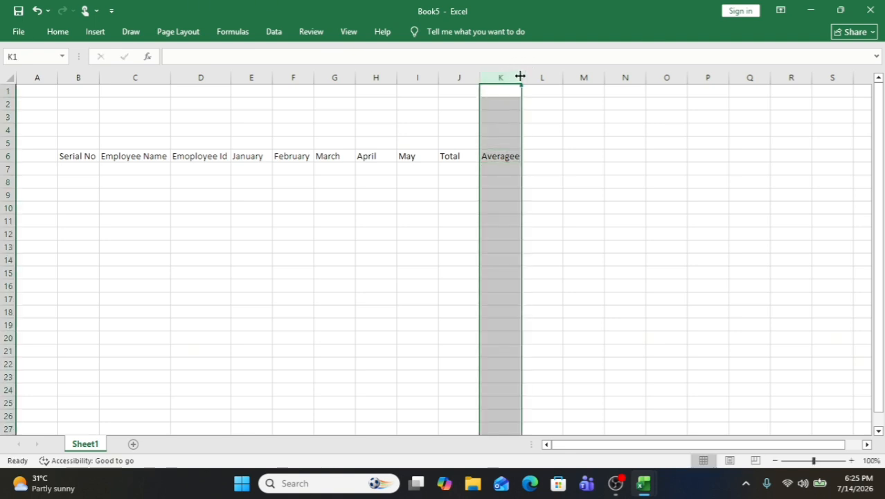
pyautogui.doubleClick(520, 76)
# Step: Enter the heading "Bonus" in cell L6, beside the Averagee column
pyautogui.click(537, 156)
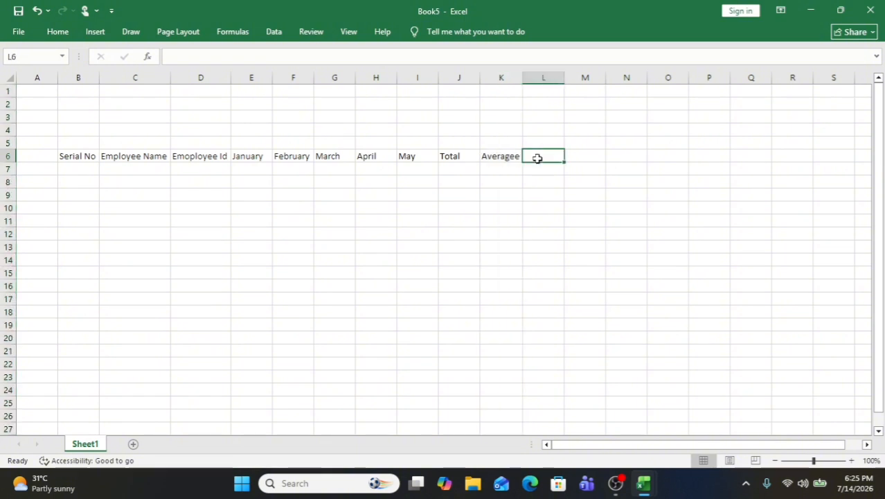
pyautogui.click(878, 430)
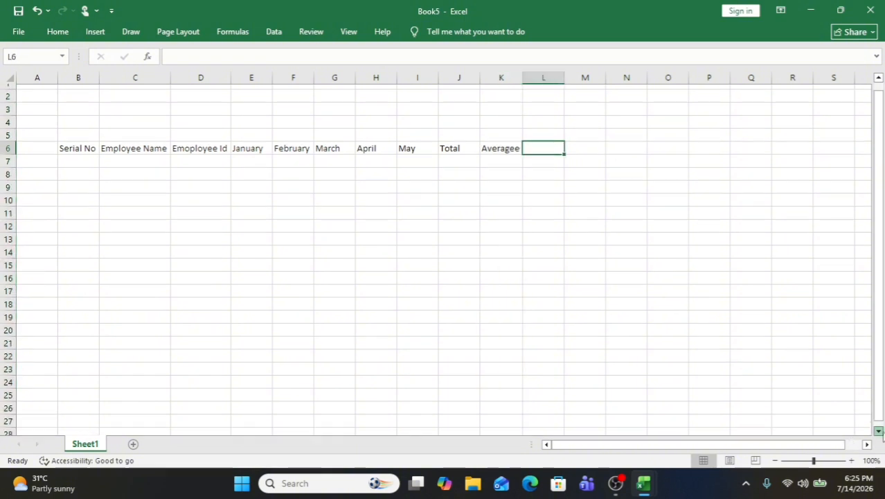
pyautogui.rightClick(876, 433)
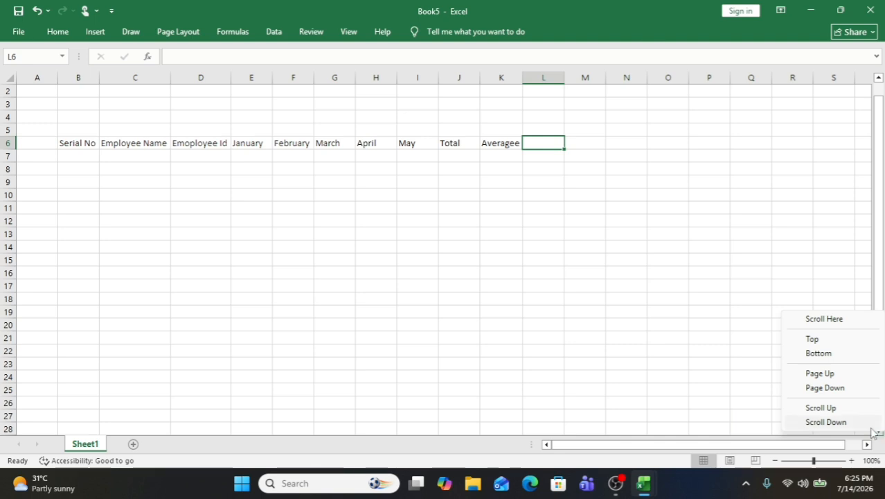
pyautogui.click(813, 339)
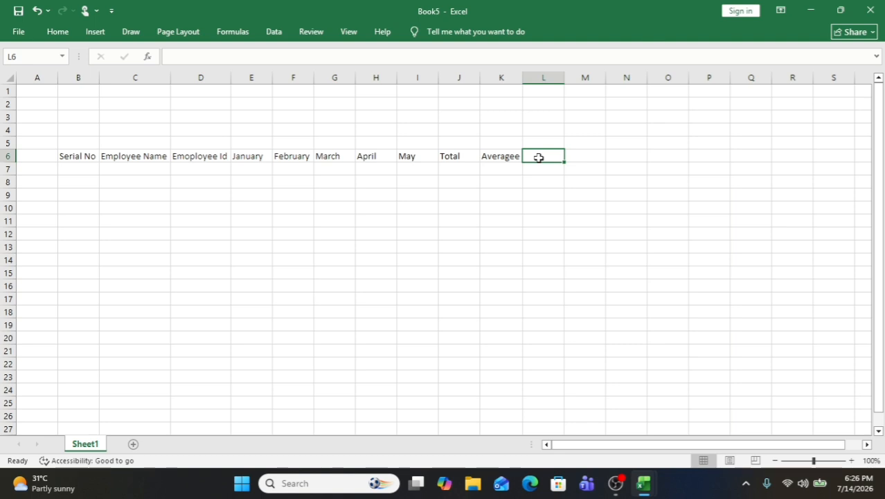
pyautogui.write('B')
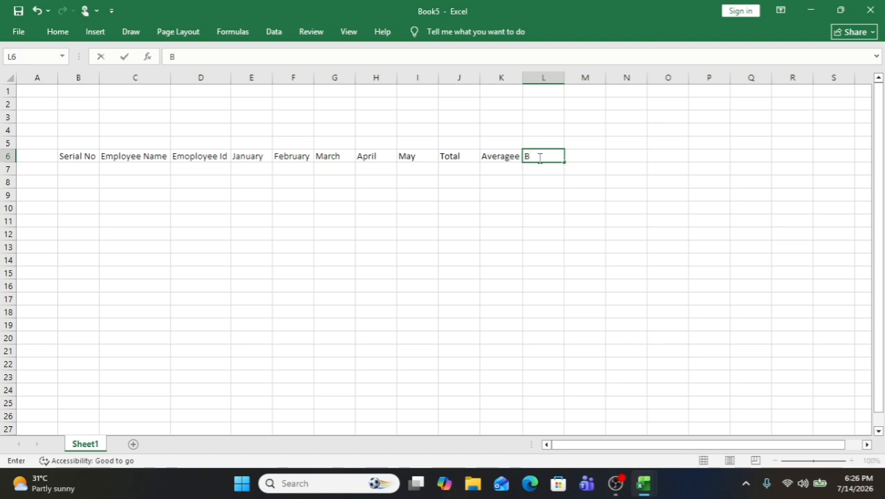
pyautogui.write('onus')
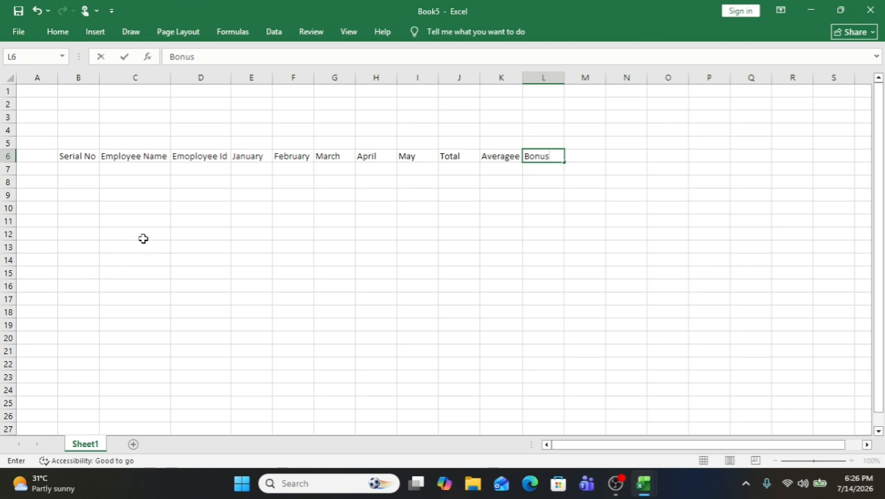
# Step: Merge and center cells B5:D5 above the Serial No, Employee Name and Emoployee Id headings
pyautogui.click(75, 144)
pyautogui.moveTo(99, 149); pyautogui.dragTo(217, 147)
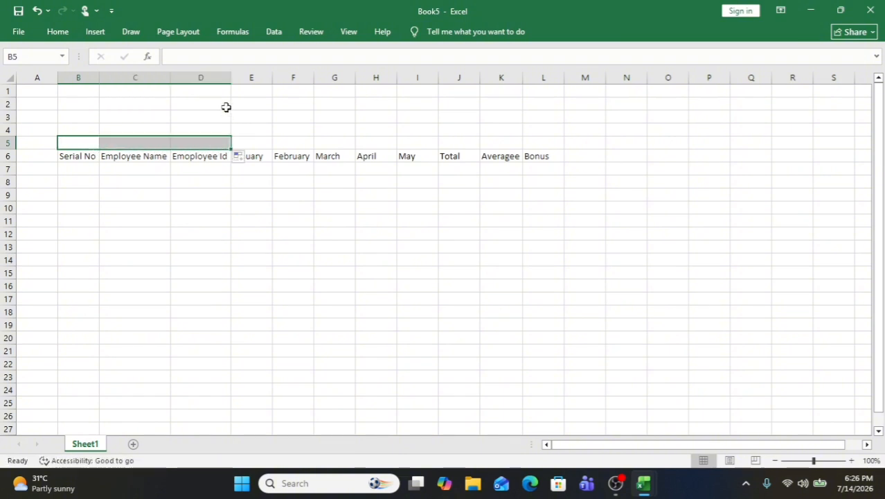
pyautogui.click(57, 34)
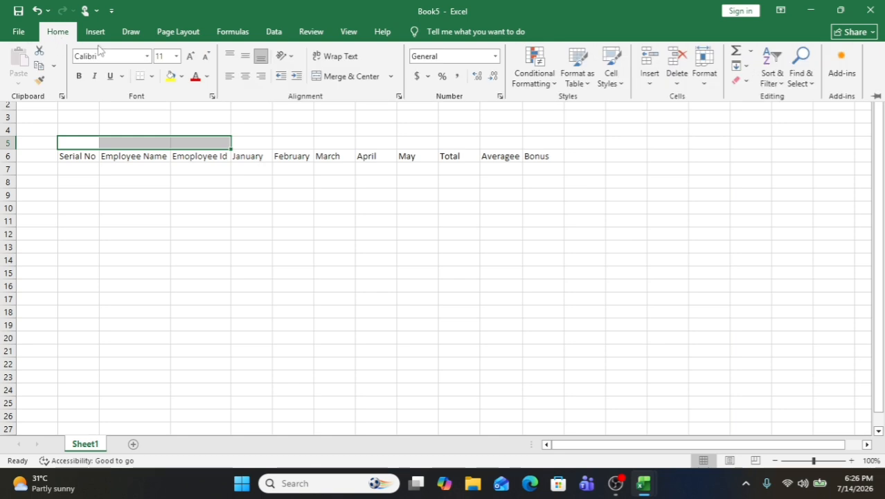
pyautogui.click(348, 78)
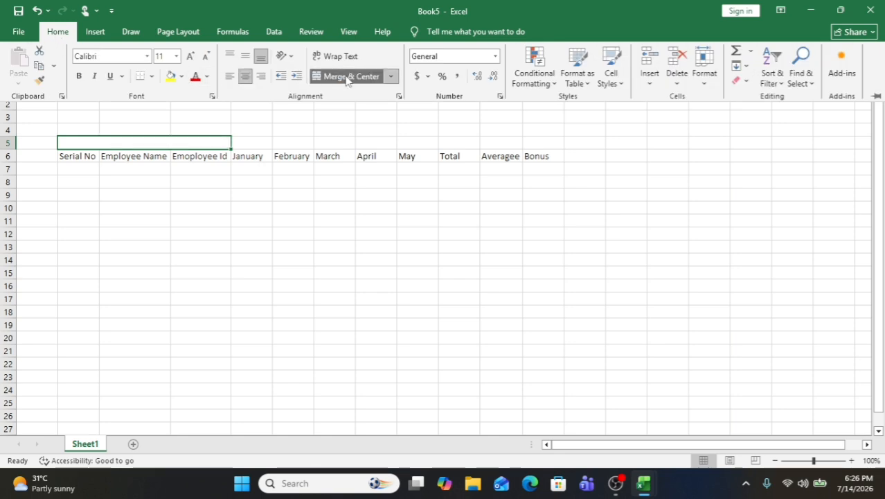
# Step: Merge and center cells E5:I5 above the January to May headings
pyautogui.click(248, 139)
pyautogui.moveTo(273, 148); pyautogui.dragTo(421, 139)
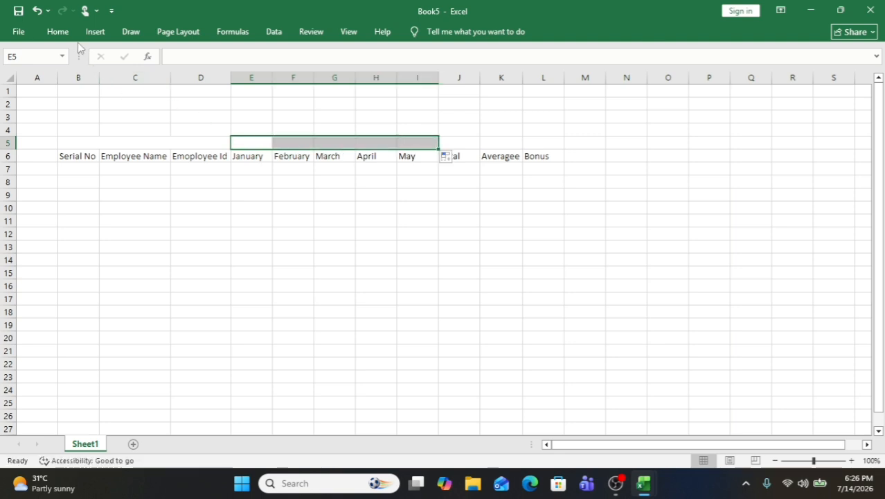
pyautogui.click(58, 32)
pyautogui.click(348, 75)
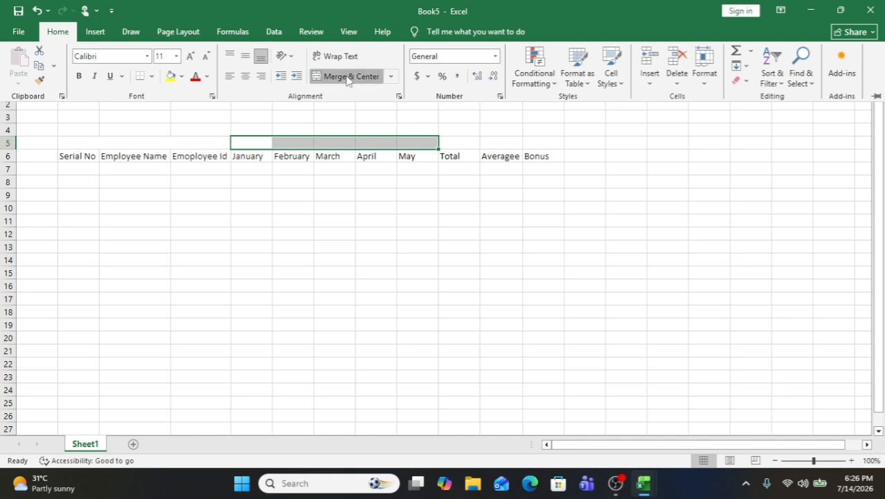
# Step: Merge and center cells J5:K5 above the Total and Averagee headings
pyautogui.click(459, 144)
pyautogui.click(462, 142)
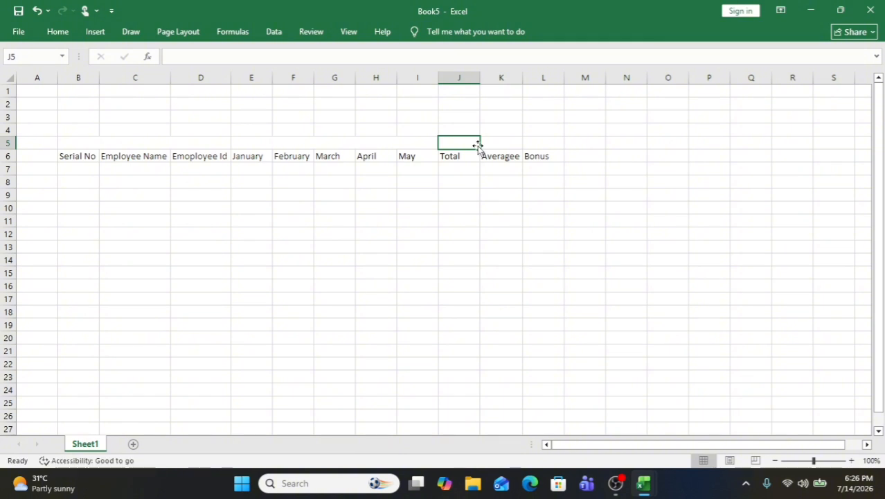
pyautogui.moveTo(480, 147); pyautogui.dragTo(523, 144)
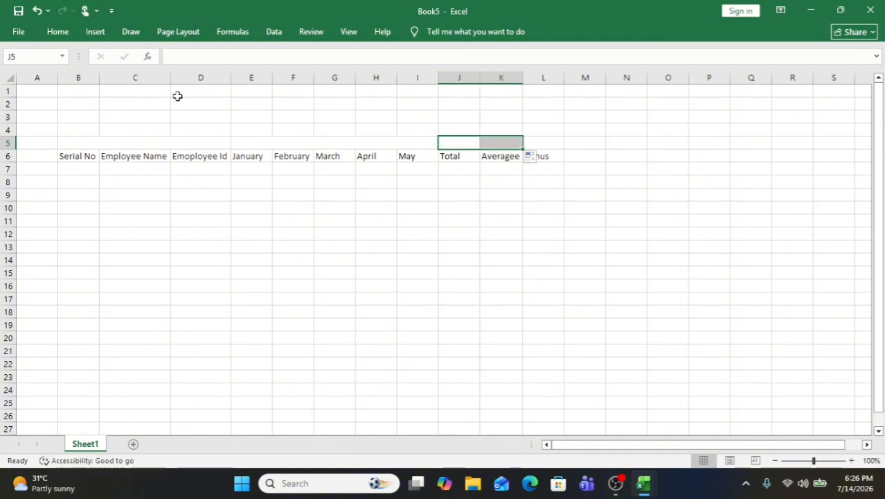
pyautogui.click(57, 32)
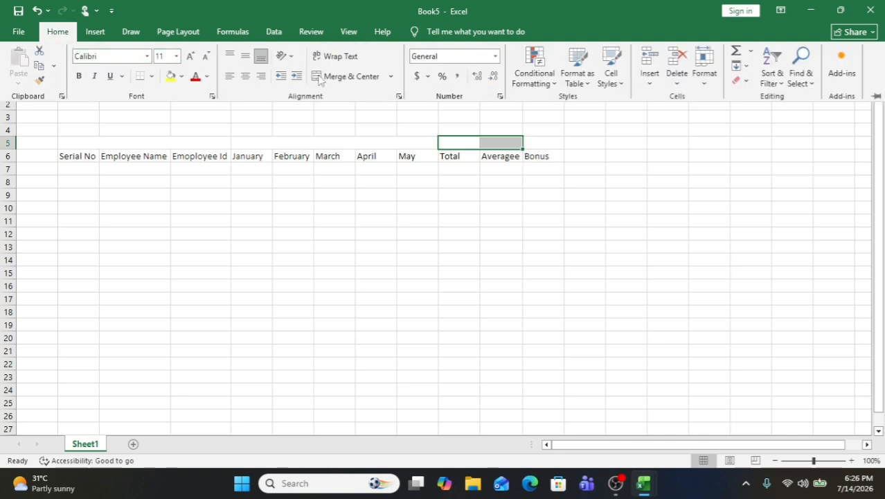
pyautogui.click(333, 80)
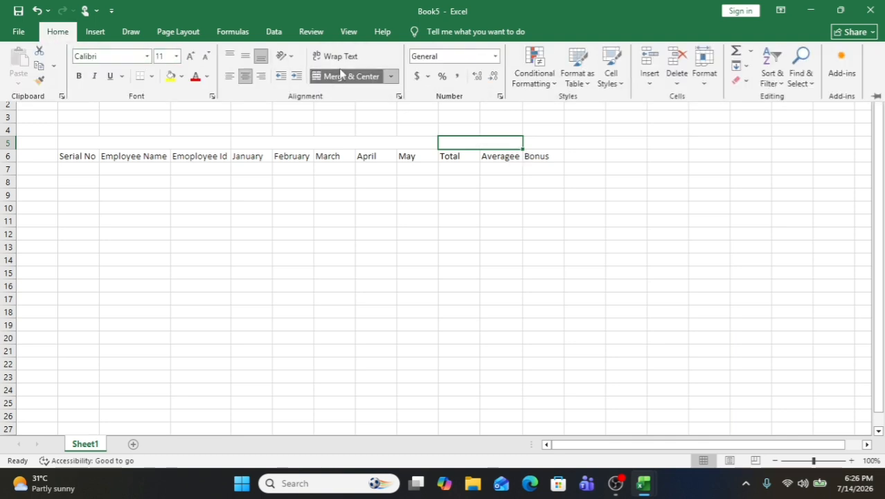
# Step: Merge and center cells L5:L6 and enter the heading "Bonus" in the merged cell
pyautogui.click(542, 140)
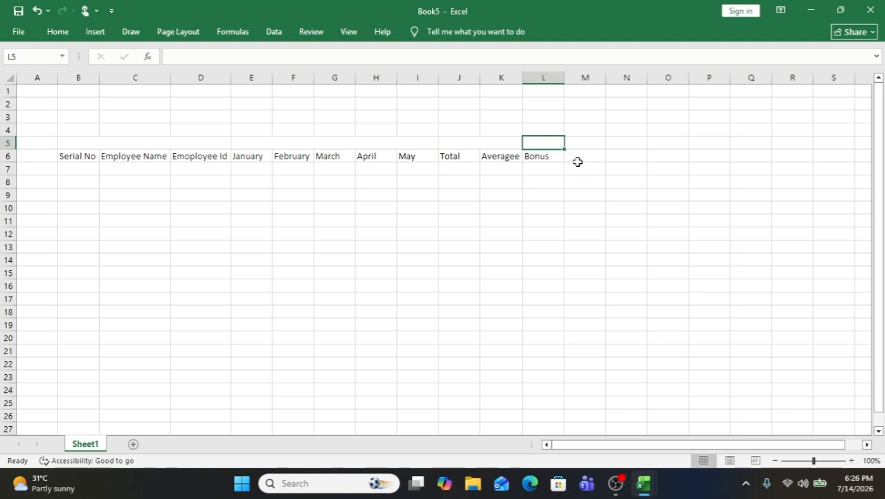
pyautogui.moveTo(563, 149); pyautogui.dragTo(559, 158)
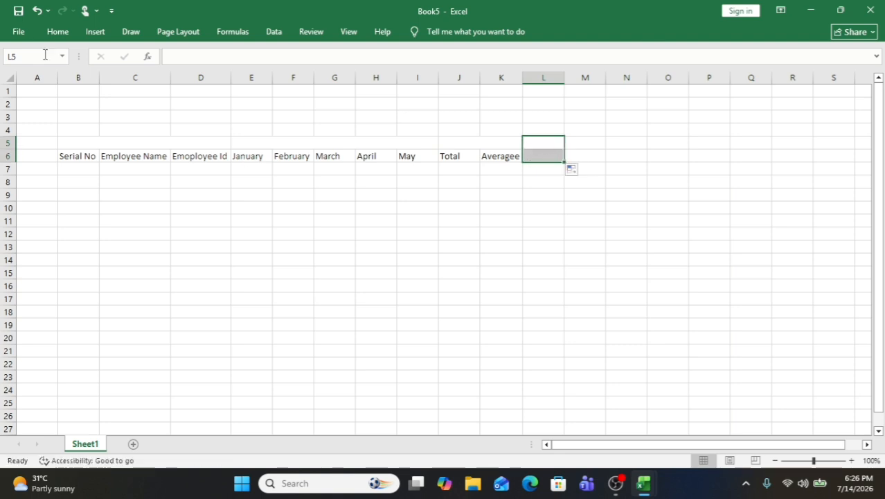
pyautogui.click(55, 32)
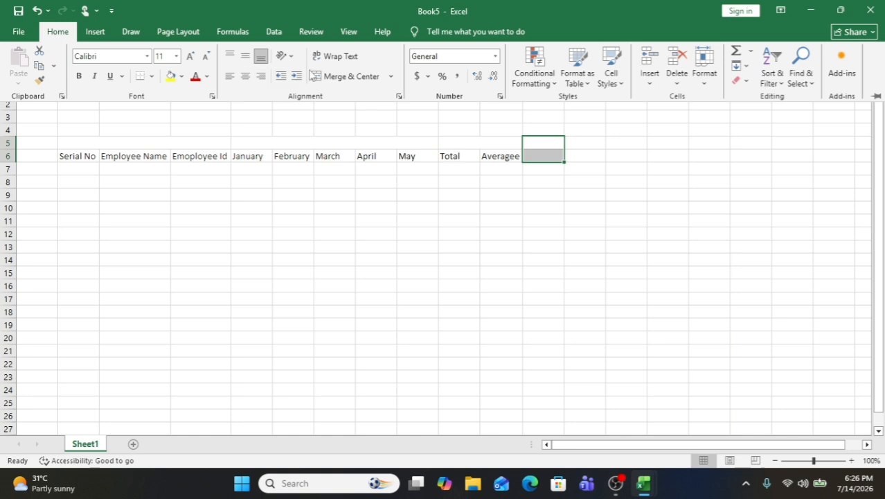
pyautogui.click(349, 76)
pyautogui.click(532, 150)
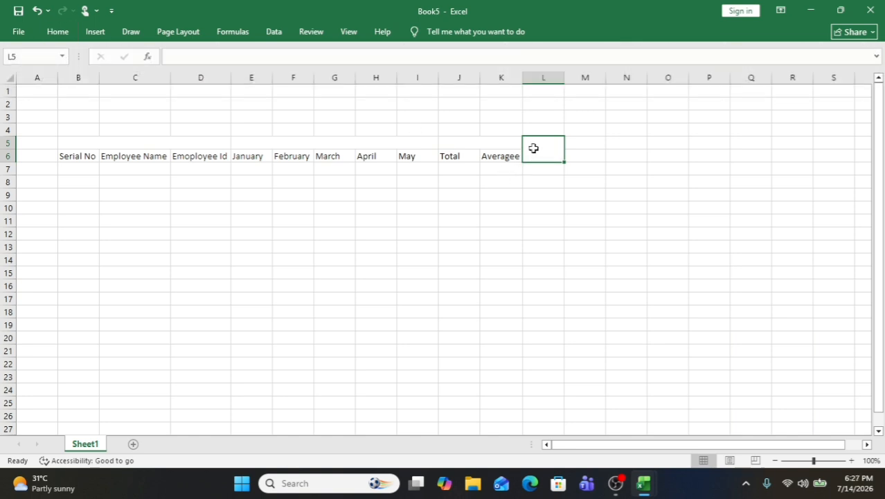
pyautogui.write('Bonus')
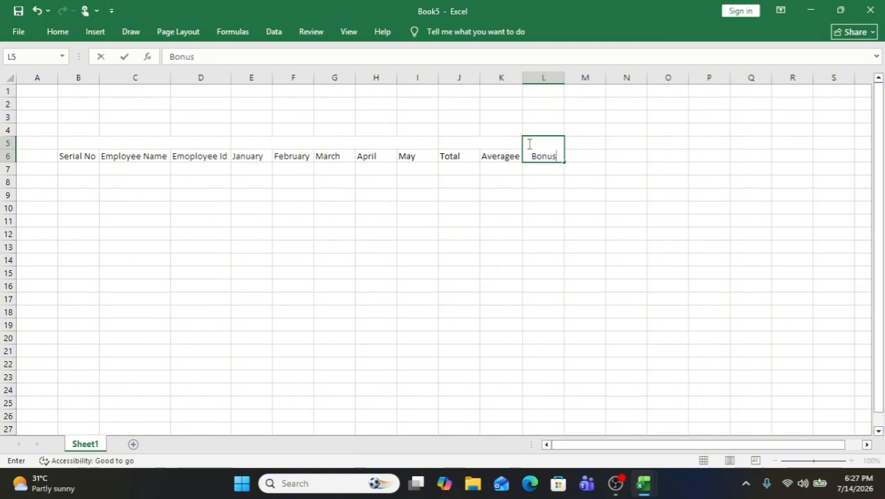
# Step: Enter the group heading "Employee Information" in the merged cell B5:D5
pyautogui.click(146, 144)
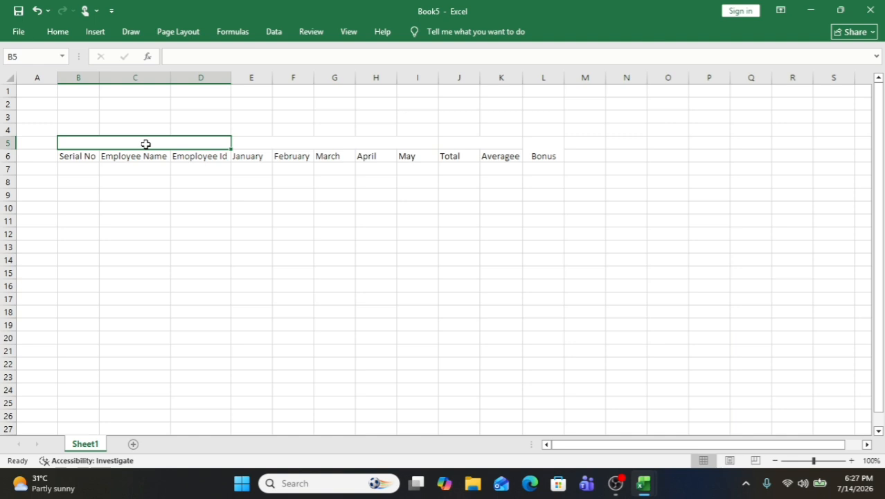
pyautogui.write('Employee')
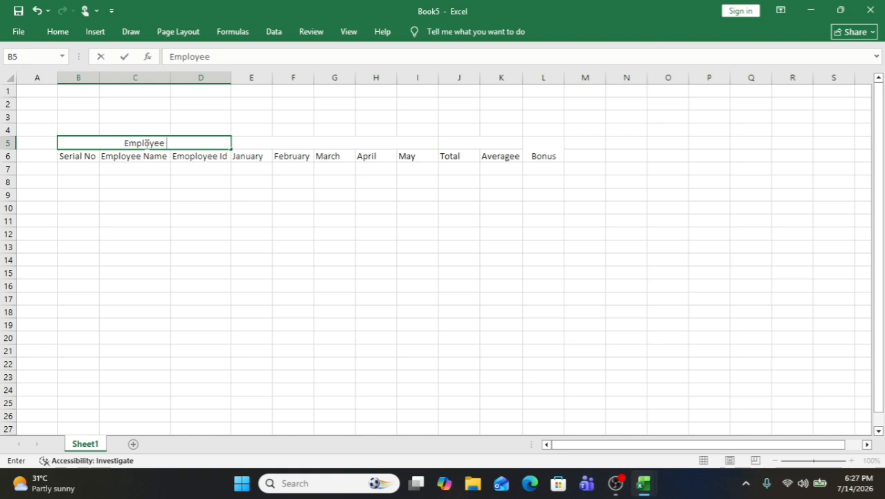
pyautogui.write(' Infor')
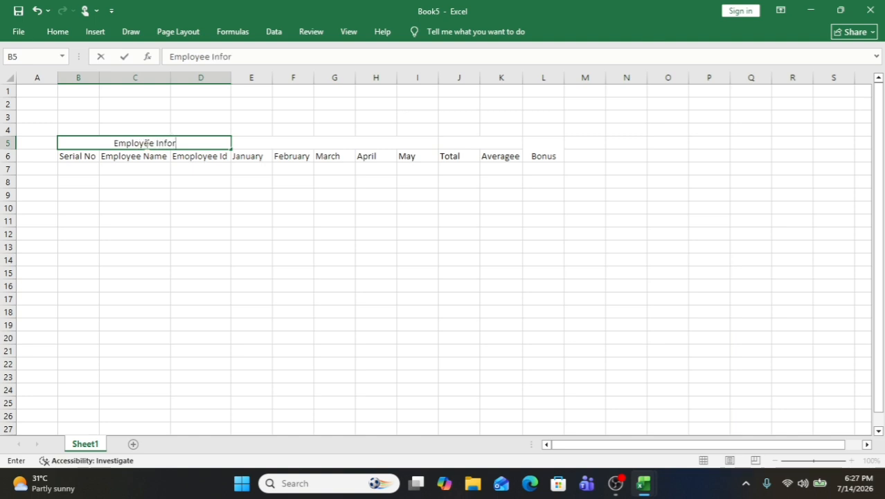
pyautogui.write('mation')
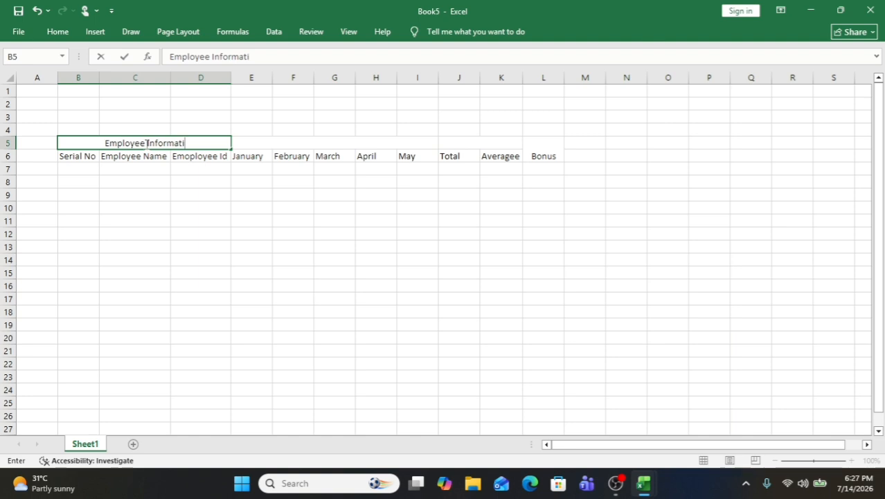
# Step: Enter the group heading "Sales" in the merged cell E5:I5 above the months
pyautogui.click(282, 145)
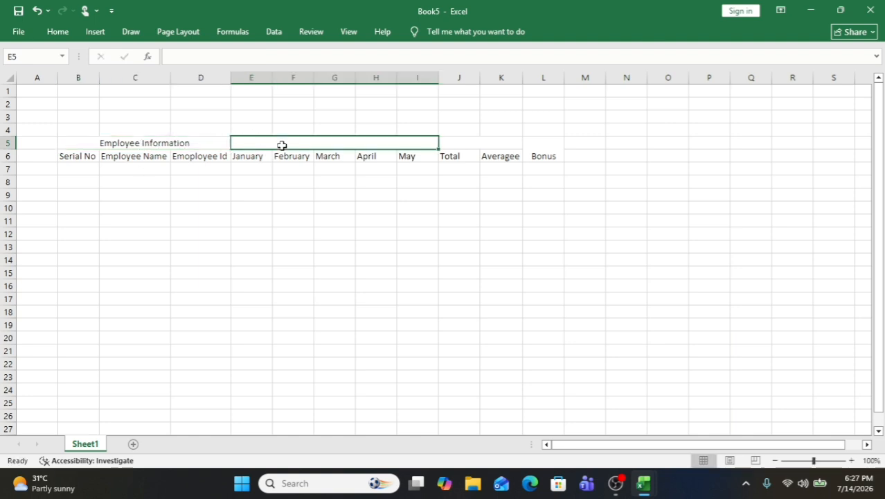
pyautogui.write('SA')
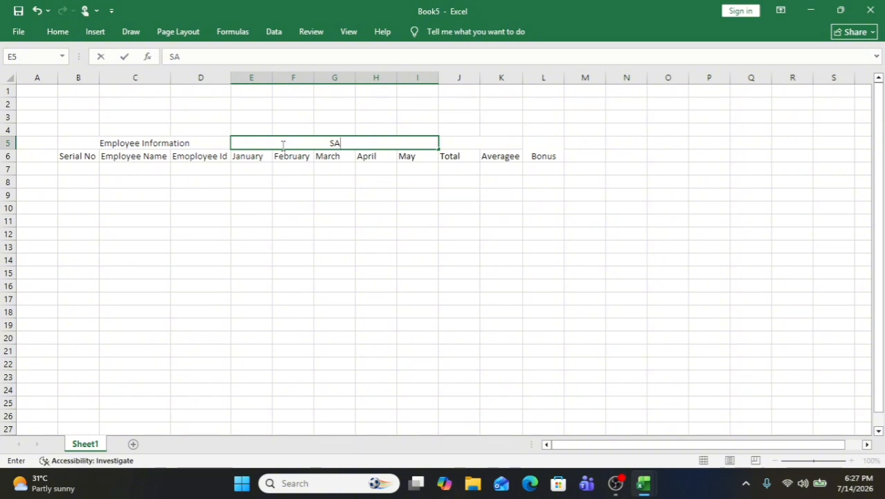
pyautogui.press('BackSpace')
pyautogui.write('ales')
# Step: Enter the group heading "Report" in the merged cell J5:K5 above Total and Averagee
pyautogui.click(476, 143)
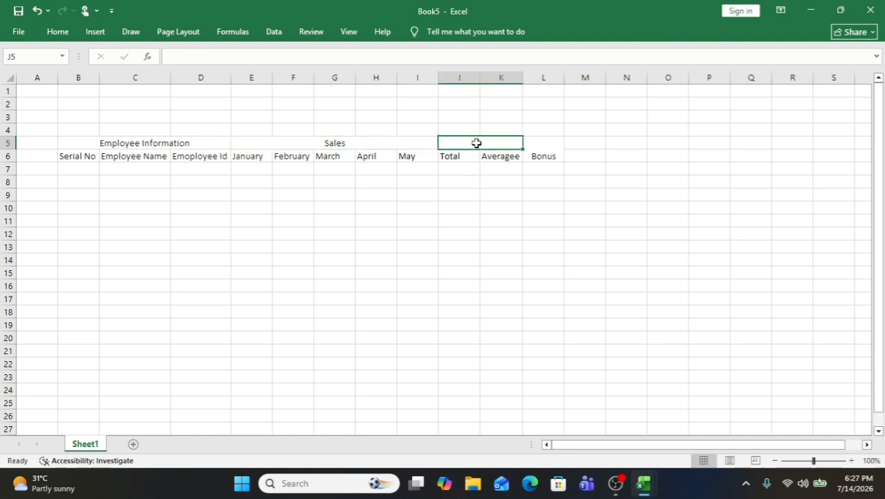
pyautogui.write('R')
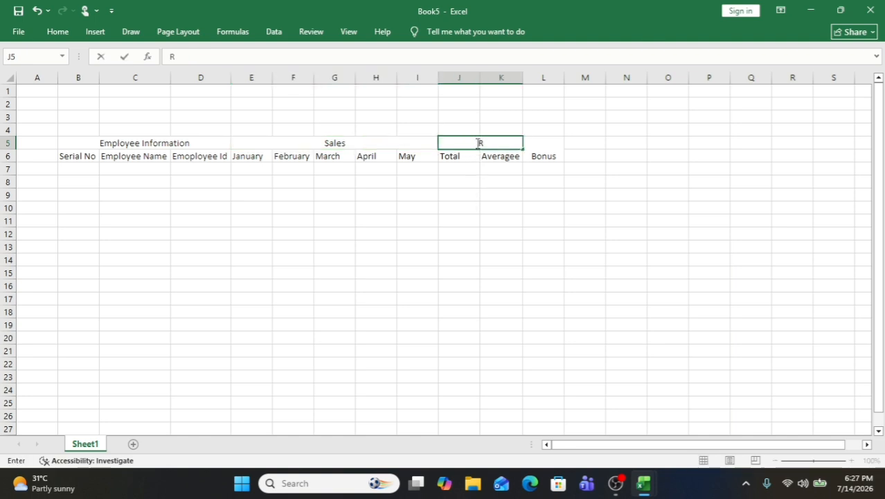
pyautogui.write('eport')
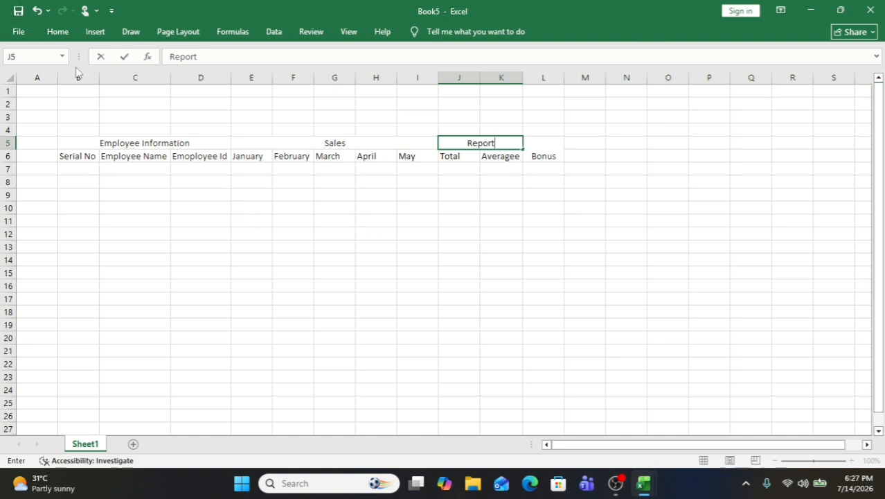
# Step: Merge and center the range B1:L2 above the table into one cell
pyautogui.moveTo(78, 90); pyautogui.dragTo(526, 99)
pyautogui.click(58, 32)
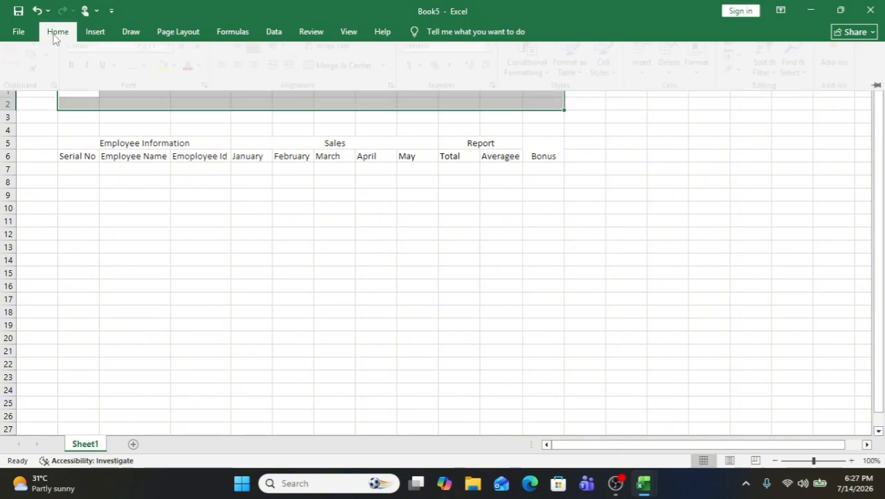
pyautogui.click(339, 76)
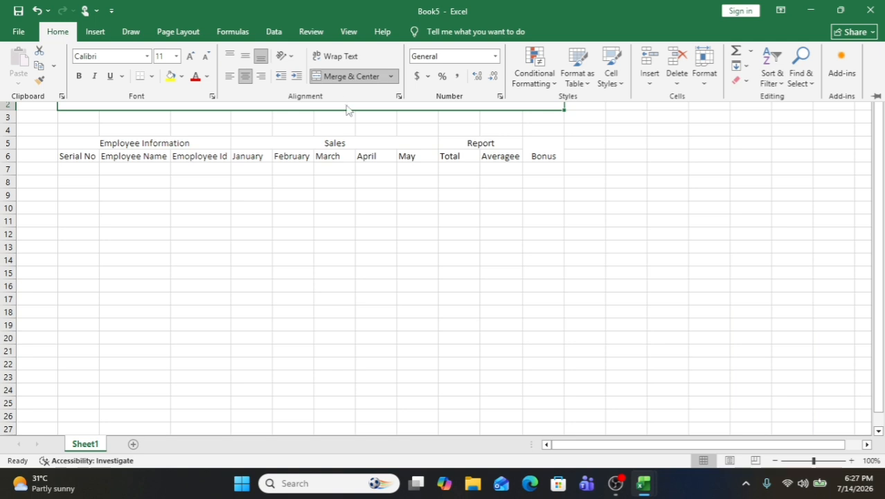
# Step: Merge and center the range B3:L4 below the title area into one cell
pyautogui.moveTo(85, 116); pyautogui.dragTo(541, 129)
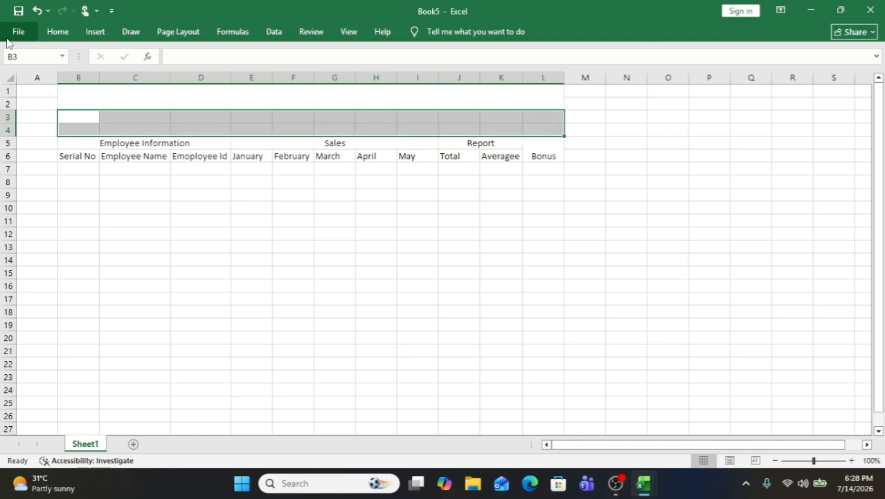
pyautogui.click(58, 32)
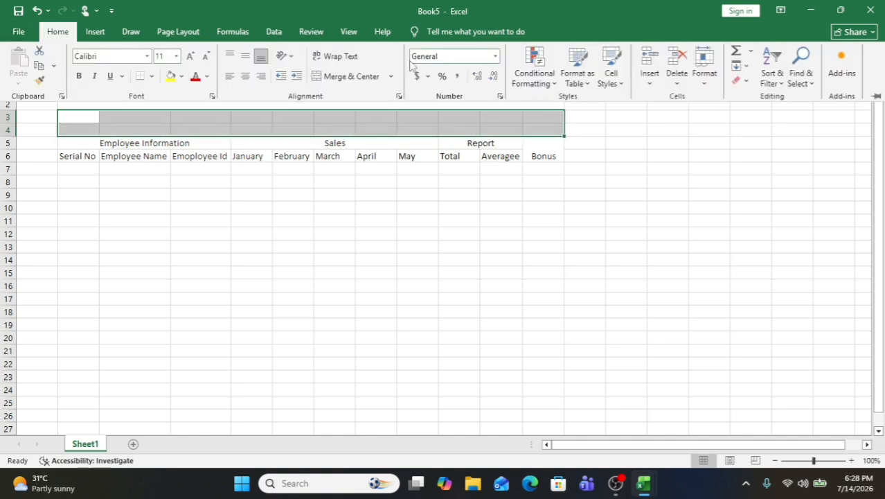
pyautogui.click(346, 76)
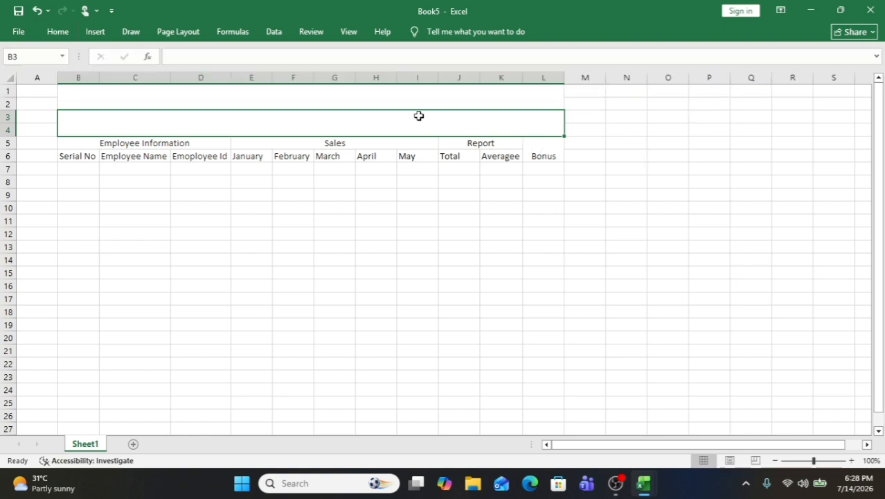
# Step: Enter the title "RISE BRAND BY STANDER FASHIONS LTD" in the merged cell B1:L2
pyautogui.click(351, 97)
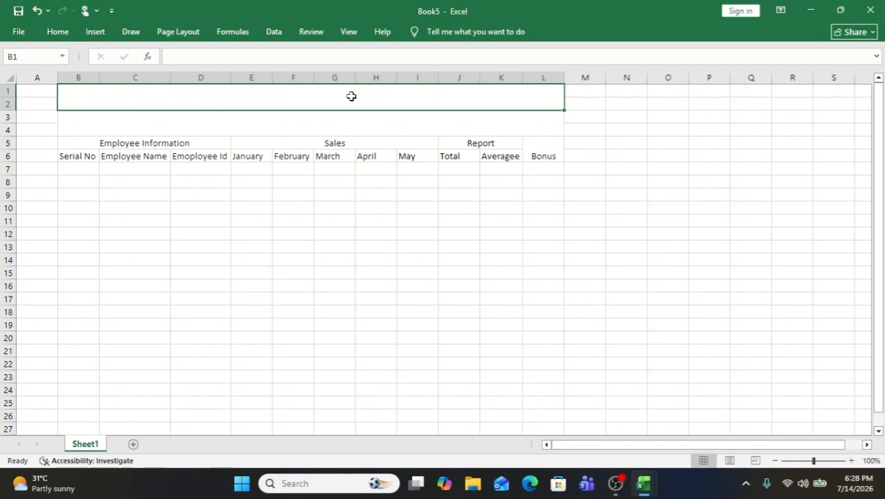
pyautogui.write('R')
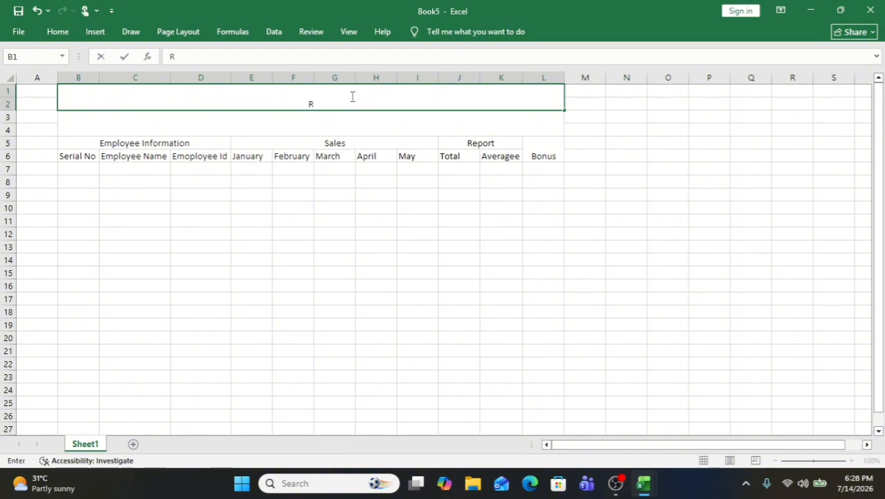
pyautogui.write('ISE')
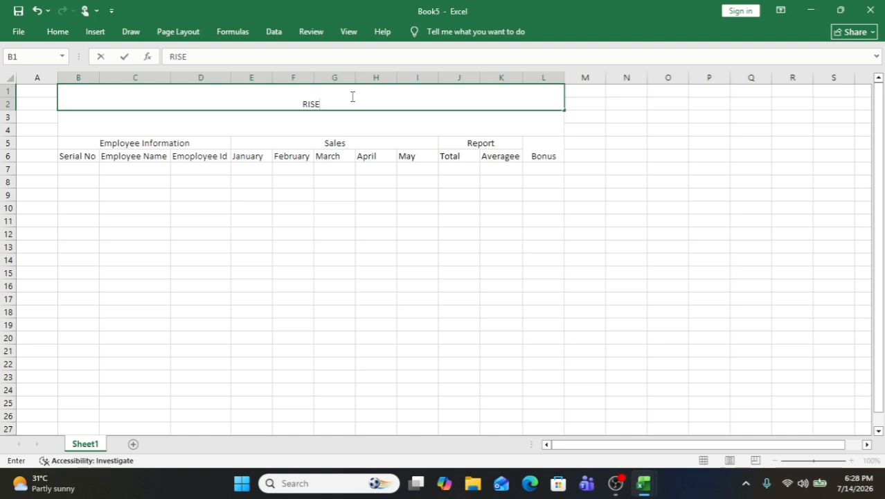
pyautogui.write(' BRAND ')
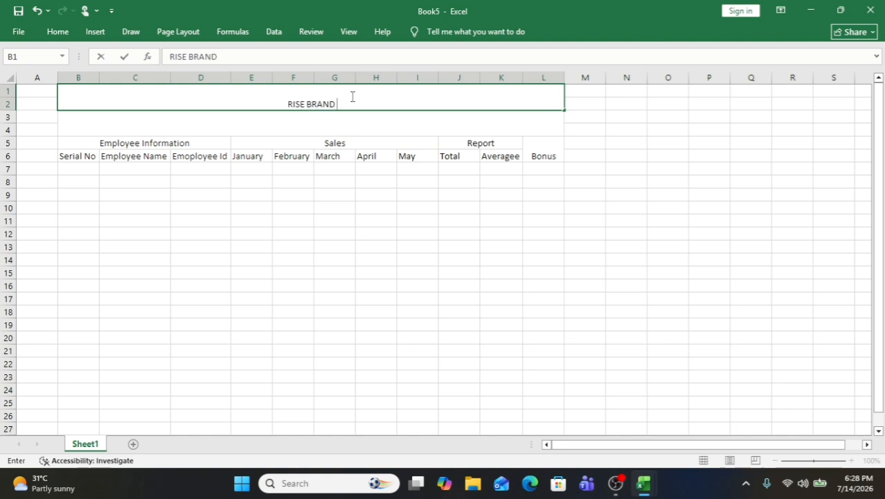
pyautogui.write('BY')
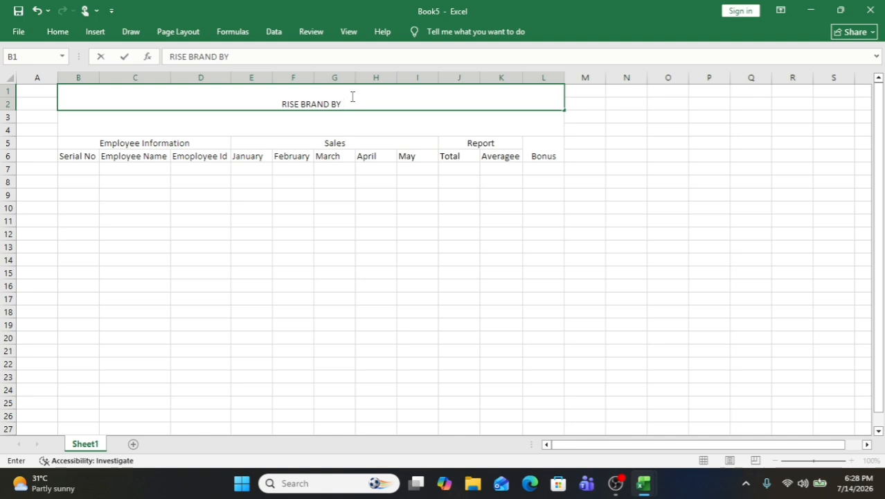
pyautogui.write(' STANDER FASHIONS L')
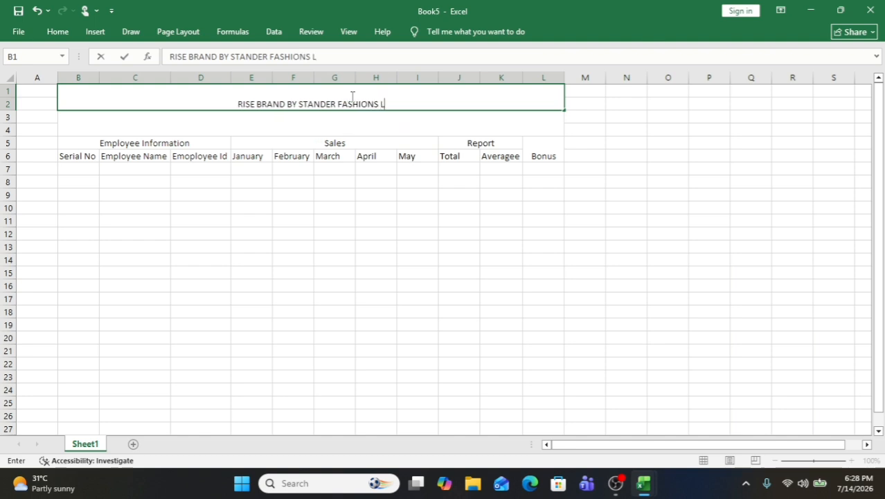
pyautogui.write('TD')
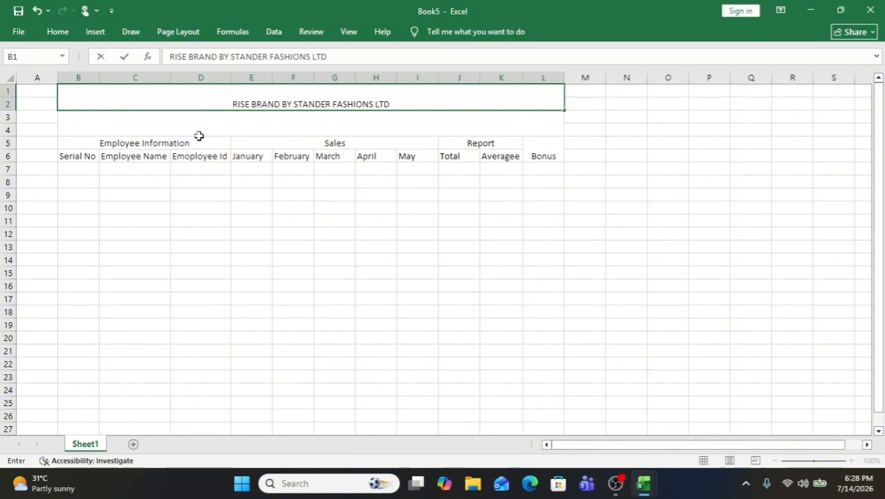
# Step: Select the company title text in B1 and try to set its font to Times New Roman
pyautogui.moveTo(232, 105); pyautogui.dragTo(413, 111)
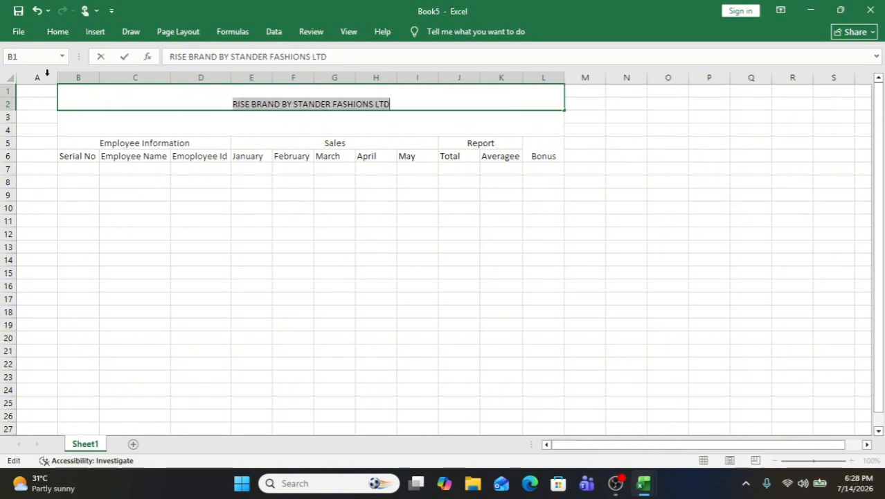
pyautogui.click(60, 34)
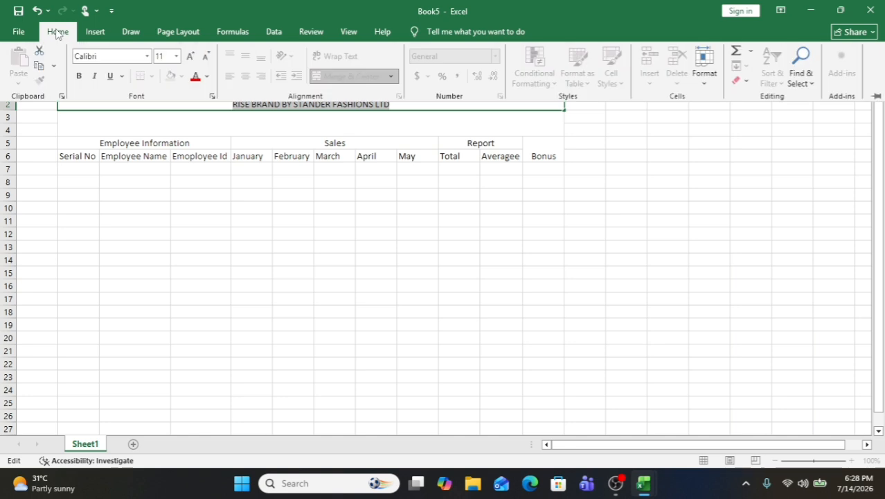
pyautogui.click(147, 56)
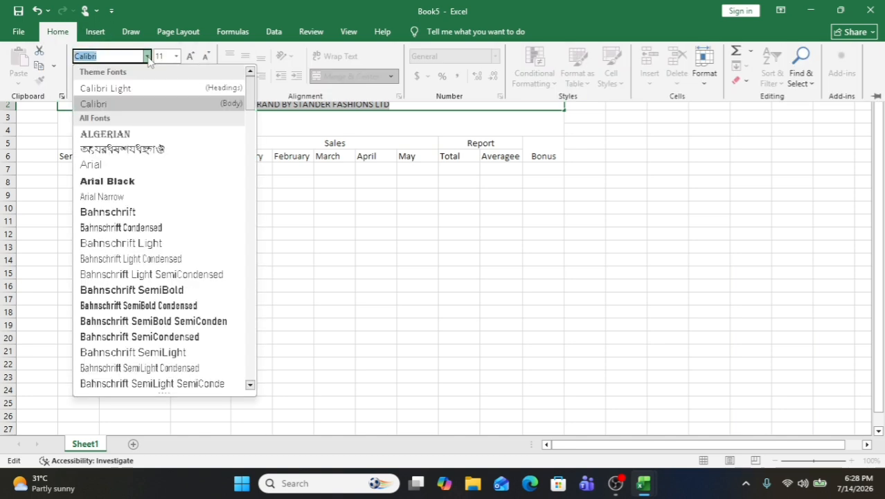
pyautogui.write('Times New Roman')
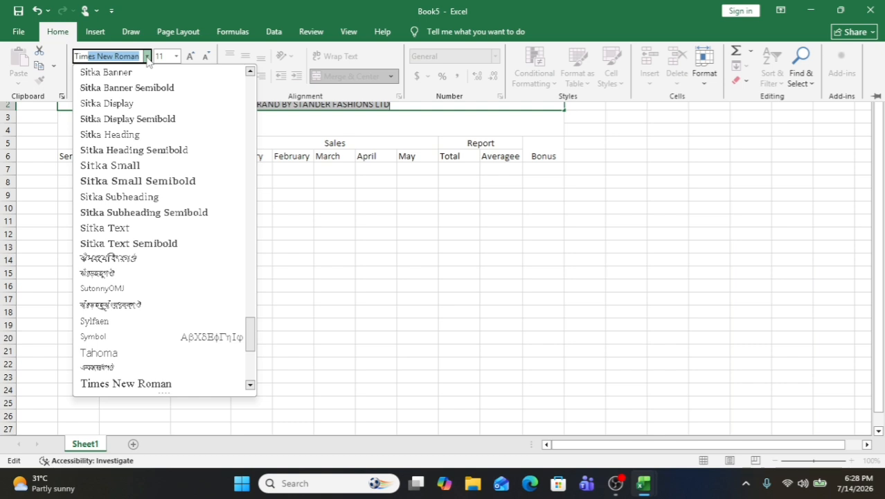
pyautogui.click(148, 61)
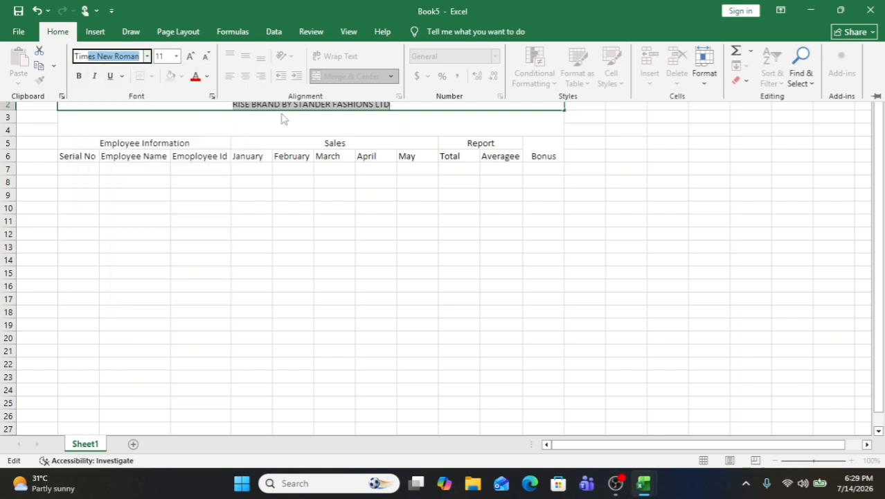
# Step: Set the font size of the selected company title text to 20
pyautogui.click(177, 60)
pyautogui.click(177, 58)
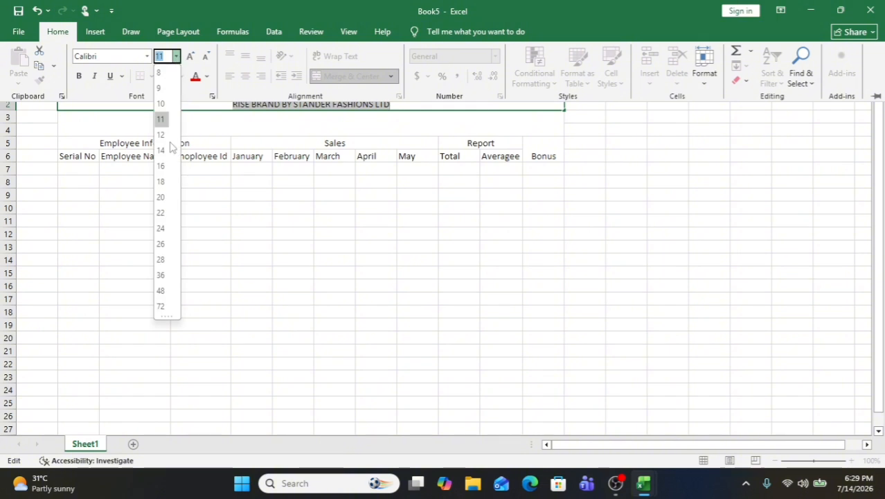
pyautogui.click(161, 197)
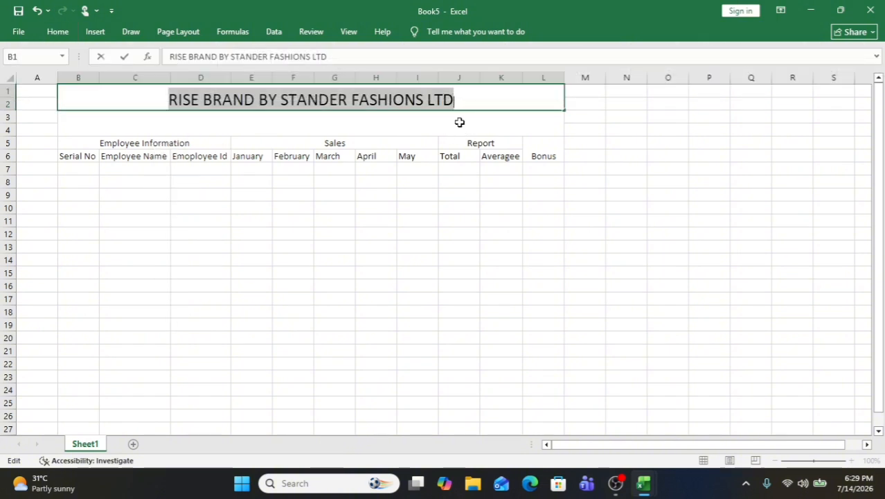
# Step: Try again to change the font of the size 20 company title to Times New Roman
pyautogui.moveTo(166, 99); pyautogui.dragTo(475, 130)
pyautogui.click(58, 32)
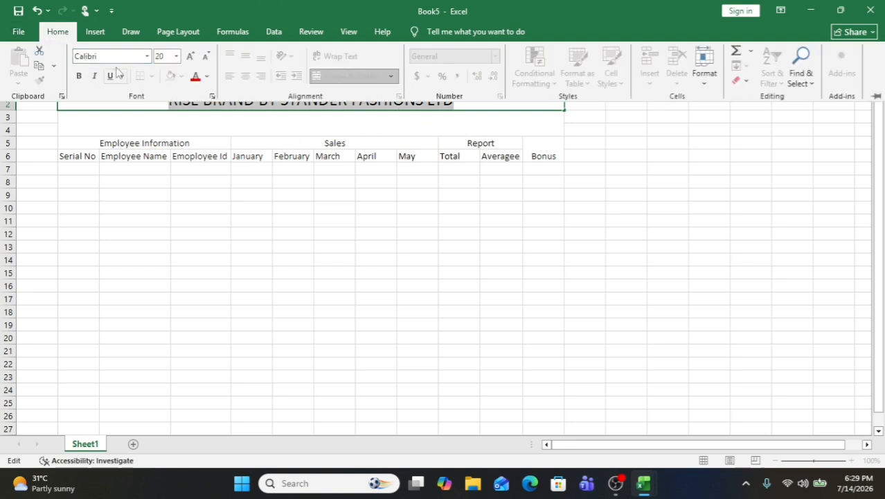
pyautogui.click(147, 57)
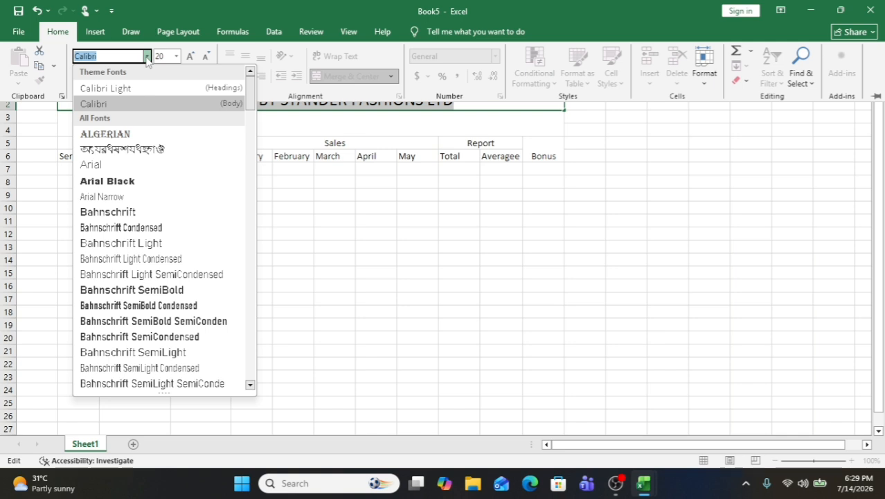
pyautogui.write('Times New Roman')
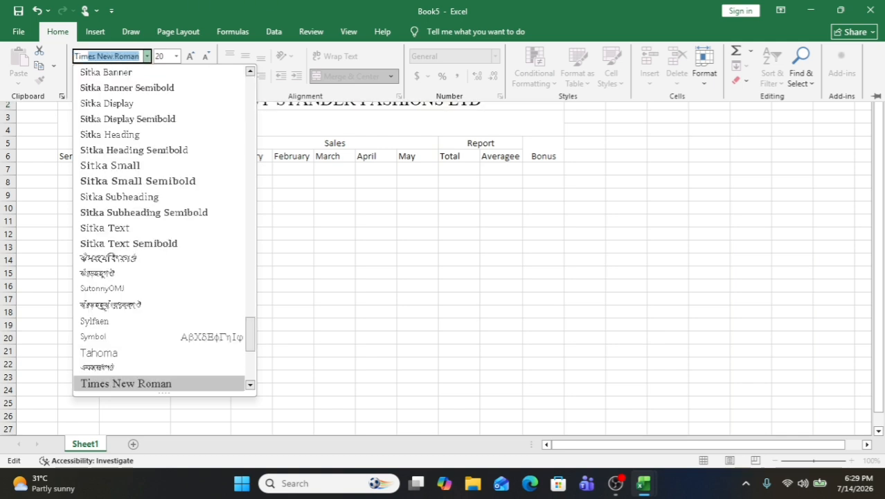
pyautogui.click(116, 57)
pyautogui.doubleClick(116, 57)
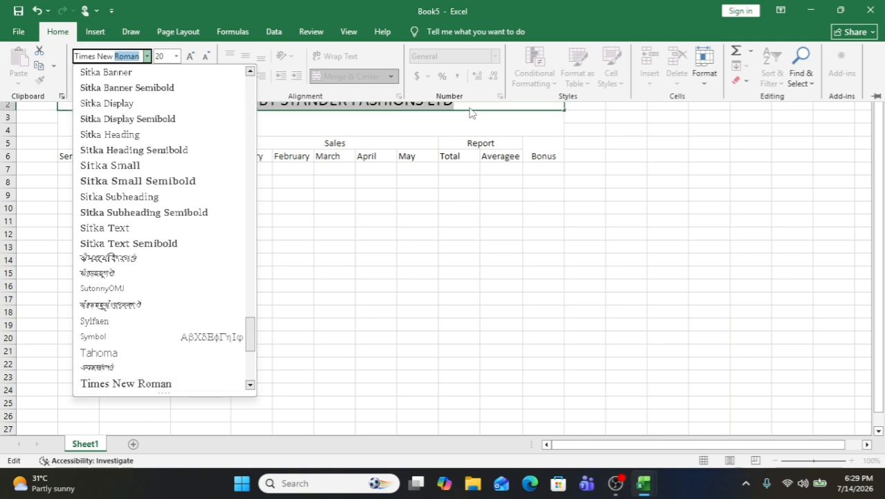
pyautogui.press('Escape')
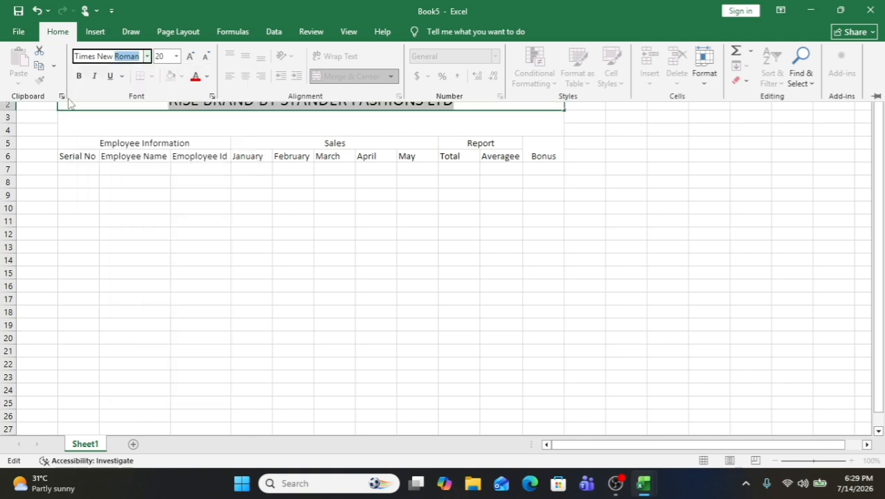
# Step: Make the company title text bold and color it green
pyautogui.click(77, 77)
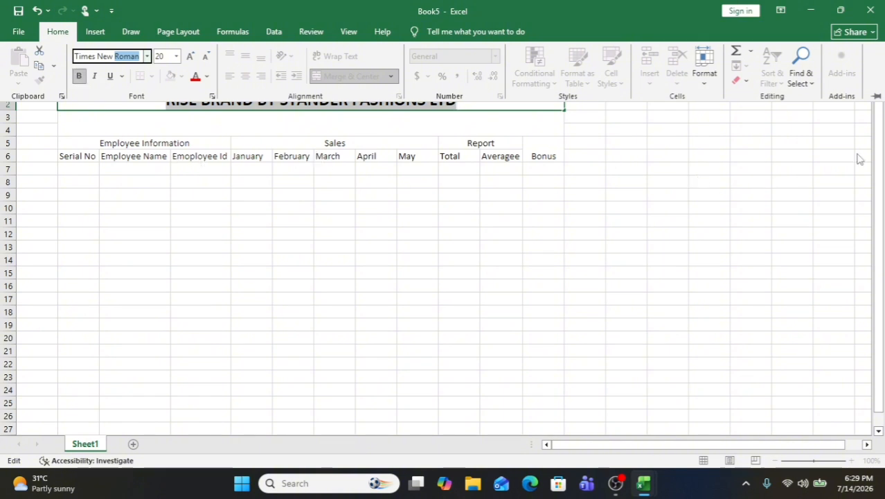
pyautogui.click(878, 123)
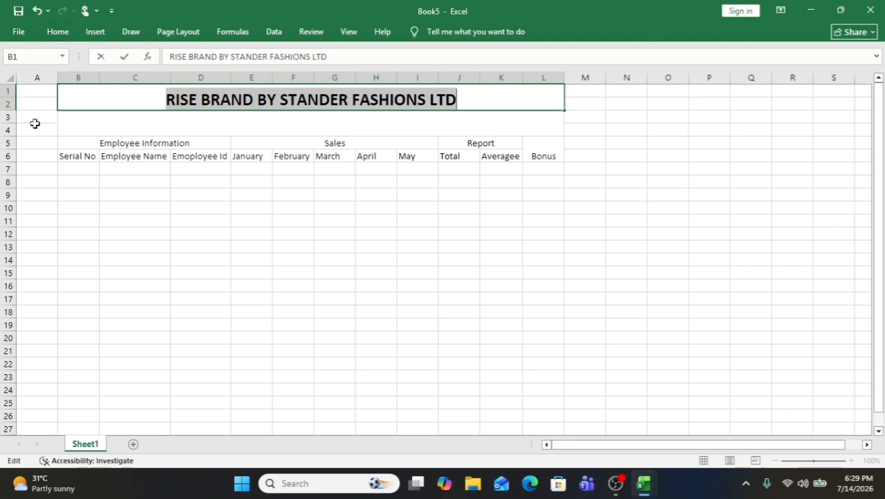
pyautogui.click(61, 33)
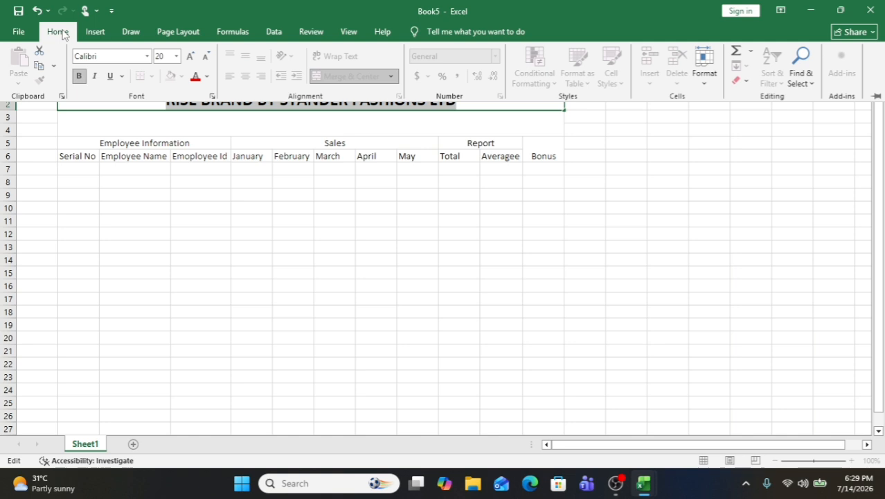
pyautogui.click(205, 76)
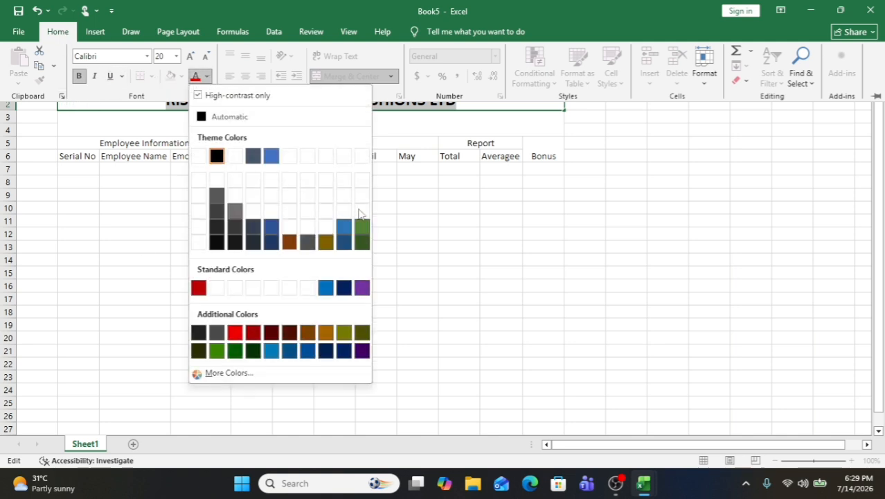
pyautogui.click(214, 354)
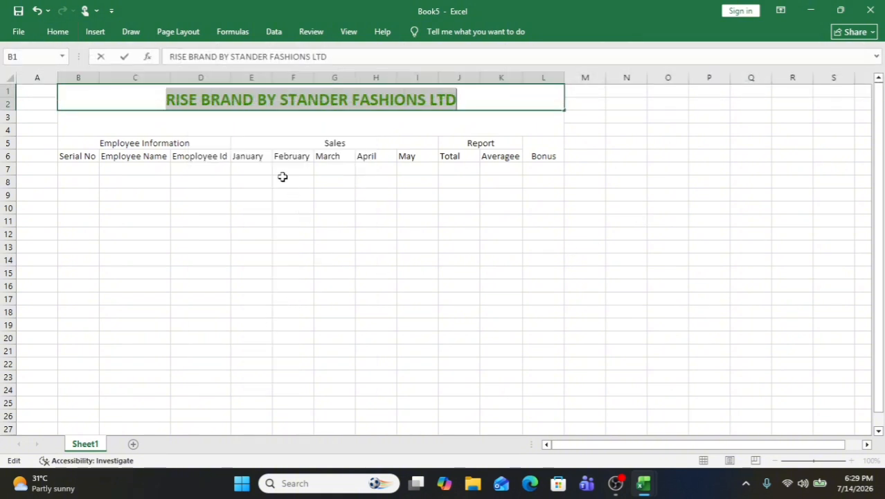
# Step: Enter the subtitle "Monthly Sales Performance" in the merged cell B3:L4
pyautogui.click(288, 122)
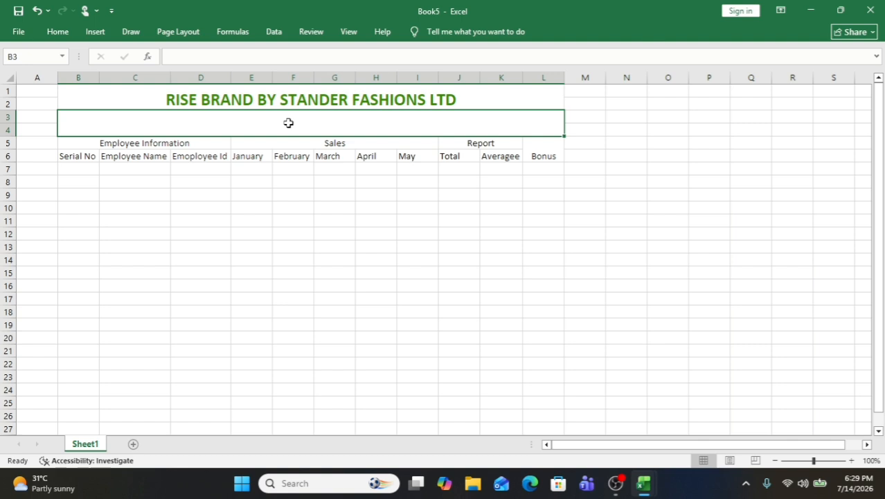
pyautogui.write('M')
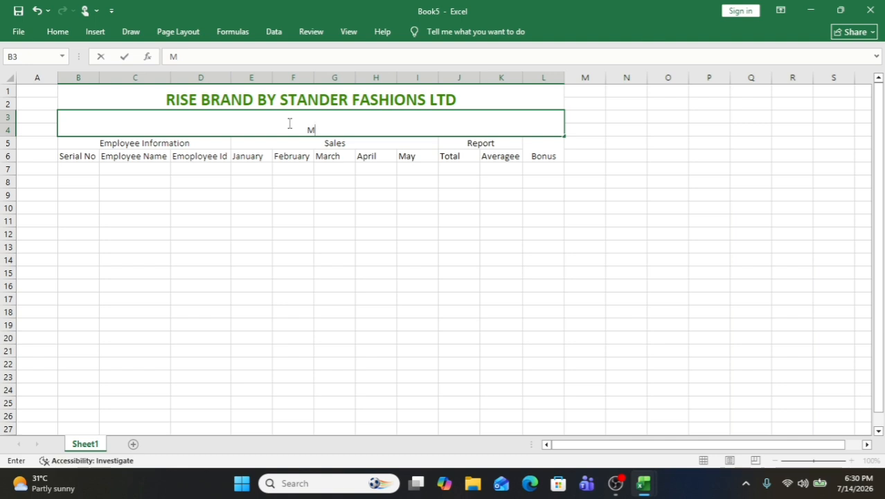
pyautogui.write('onthly Sal')
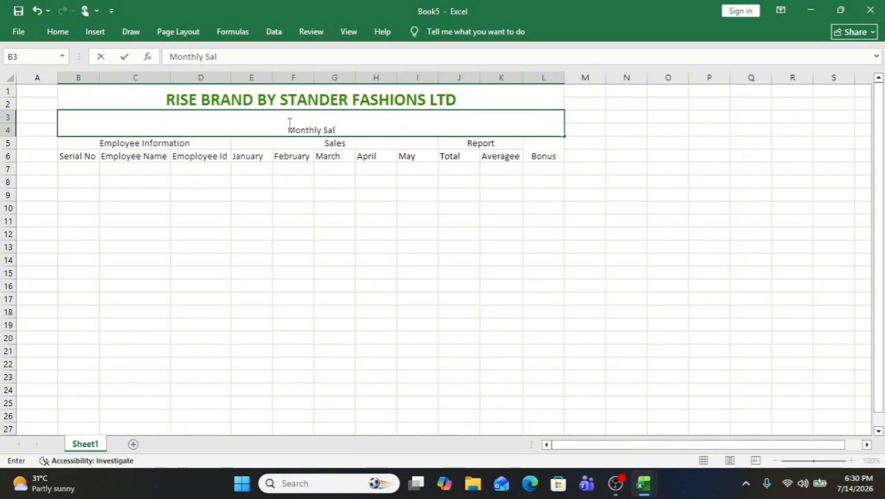
pyautogui.write('es Pe')
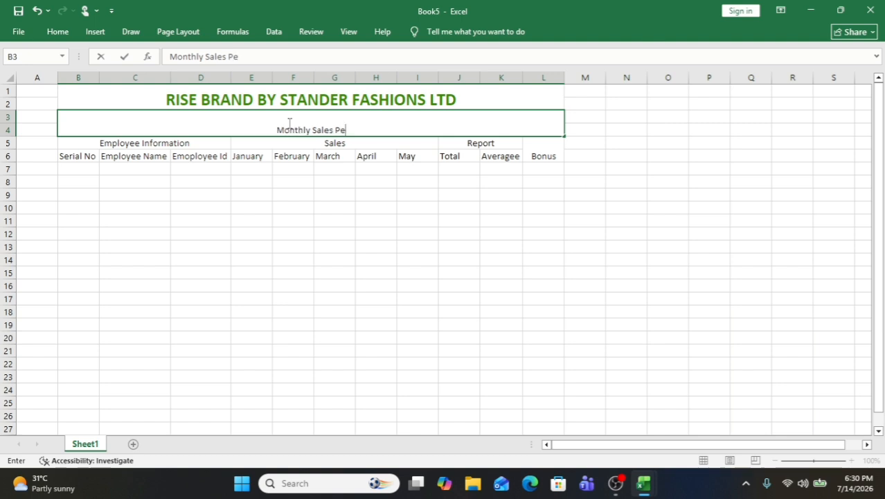
pyautogui.write('rformance')
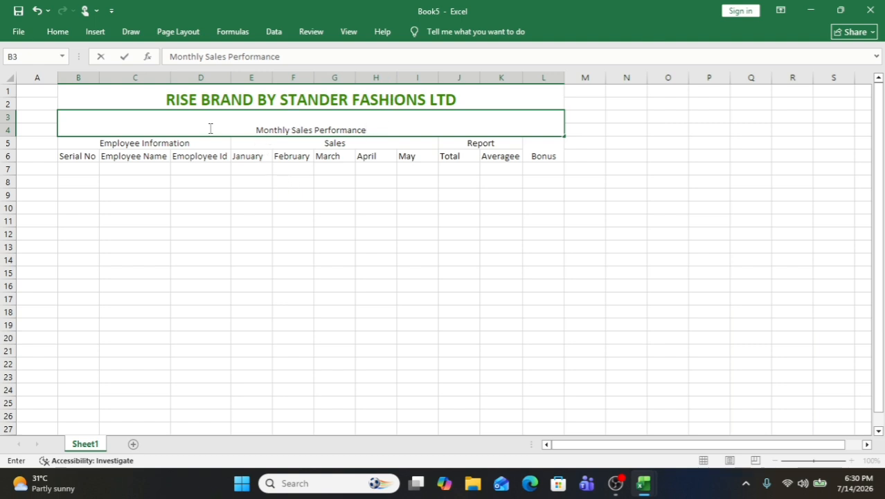
# Step: Select the subtitle text "Monthly Sales Performance" and try to change its font to Times New Roman
pyautogui.moveTo(253, 130); pyautogui.dragTo(406, 135)
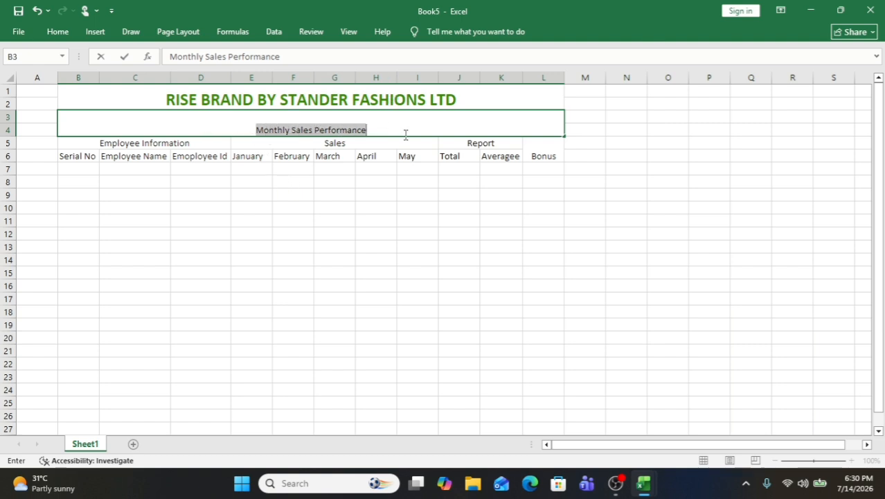
pyautogui.click(57, 33)
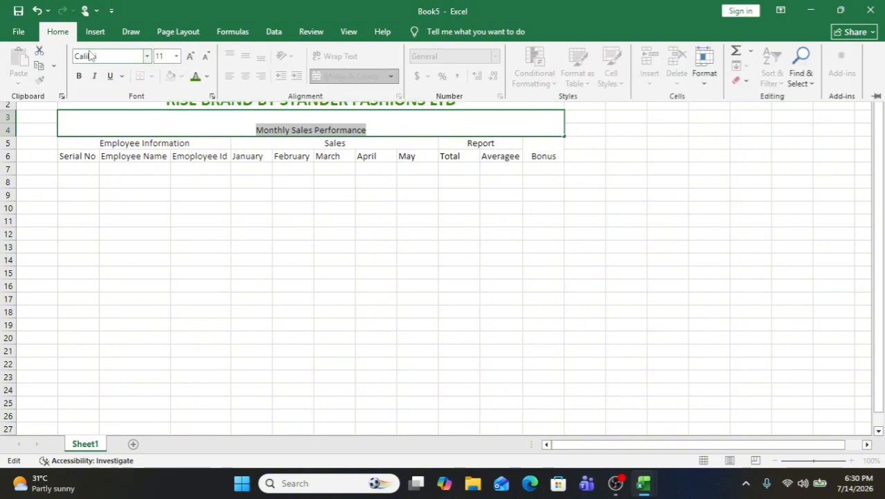
pyautogui.click(147, 56)
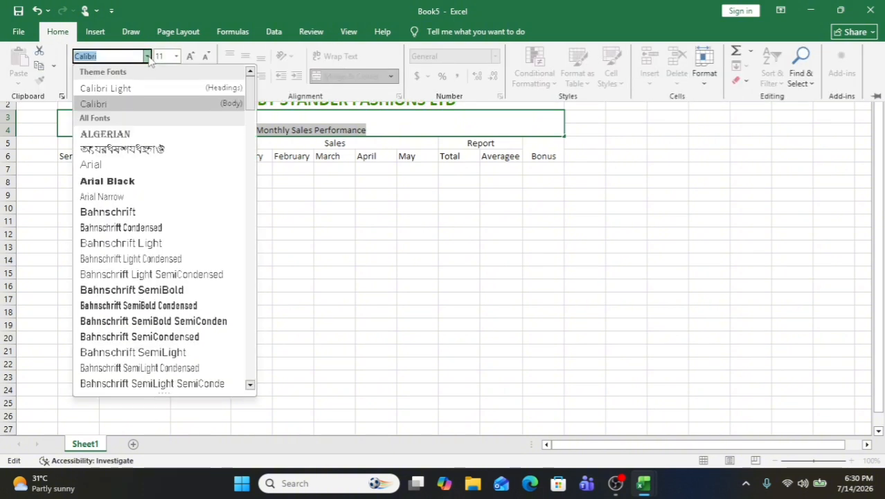
pyautogui.write('T')
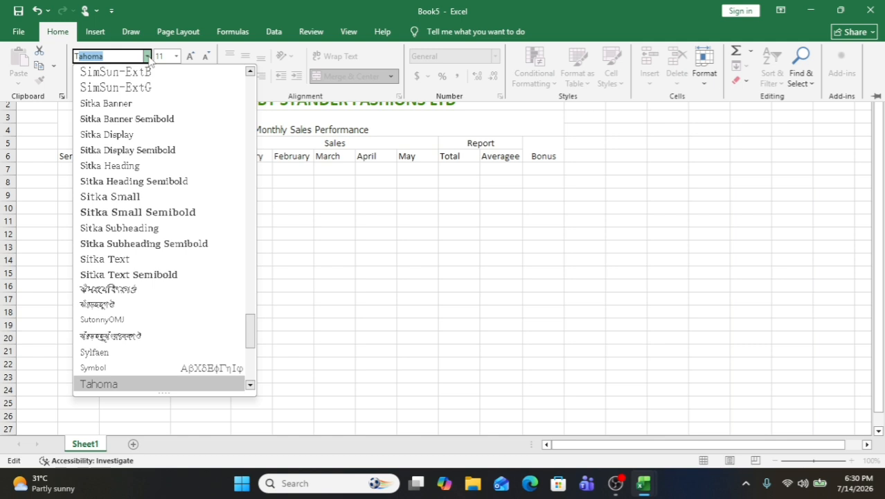
pyautogui.write('imes New R')
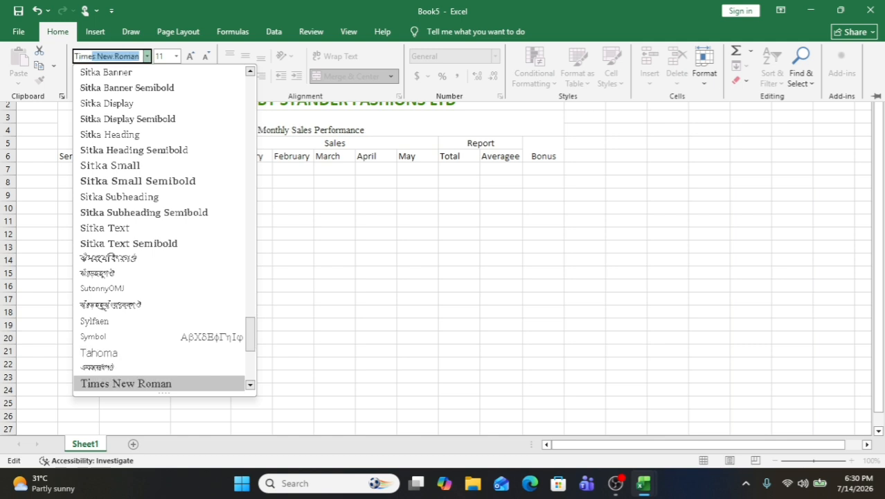
pyautogui.click(148, 56)
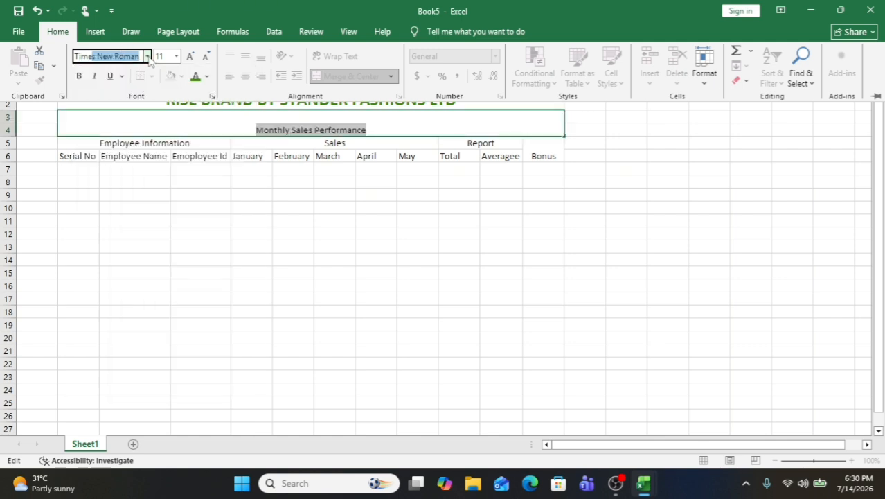
pyautogui.click(148, 58)
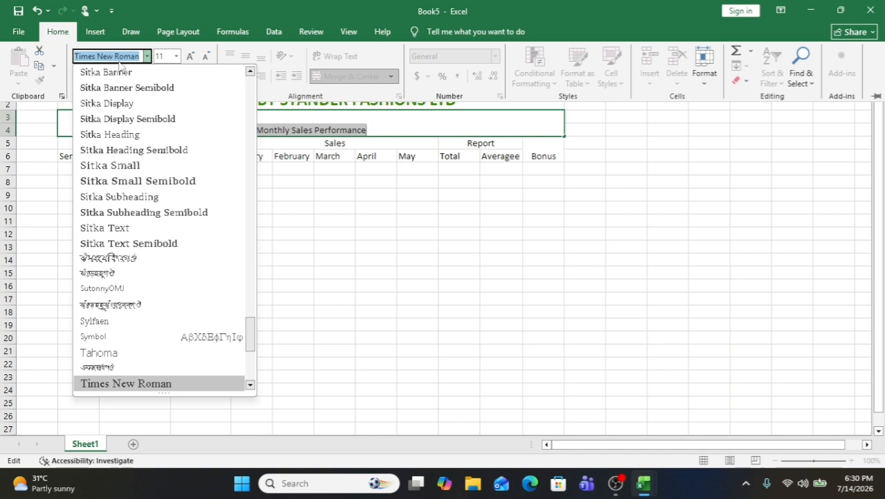
pyautogui.click(119, 62)
pyautogui.click(119, 55)
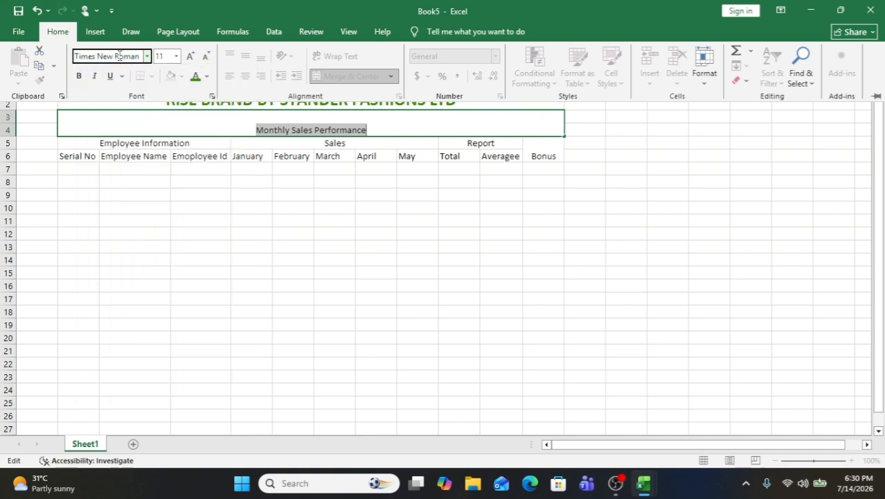
pyautogui.press('Escape')
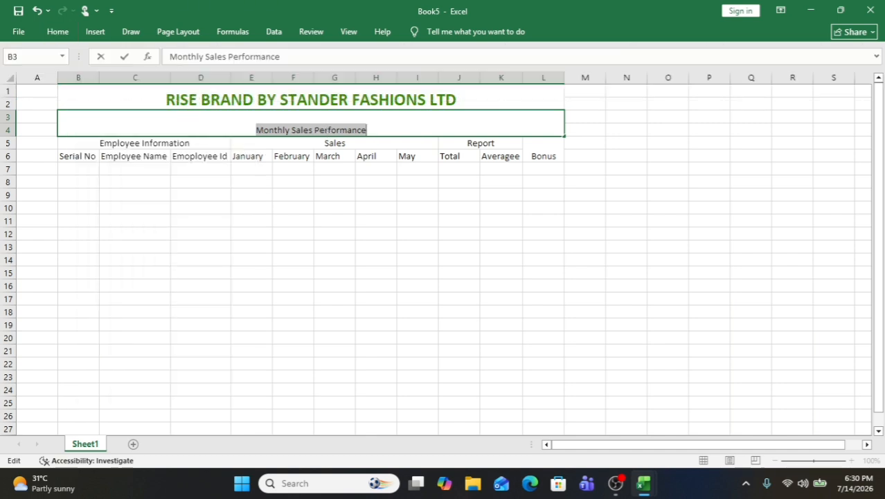
# Step: Set the font of the selected subtitle text to Times New Roman and its size to 18
pyautogui.click(67, 33)
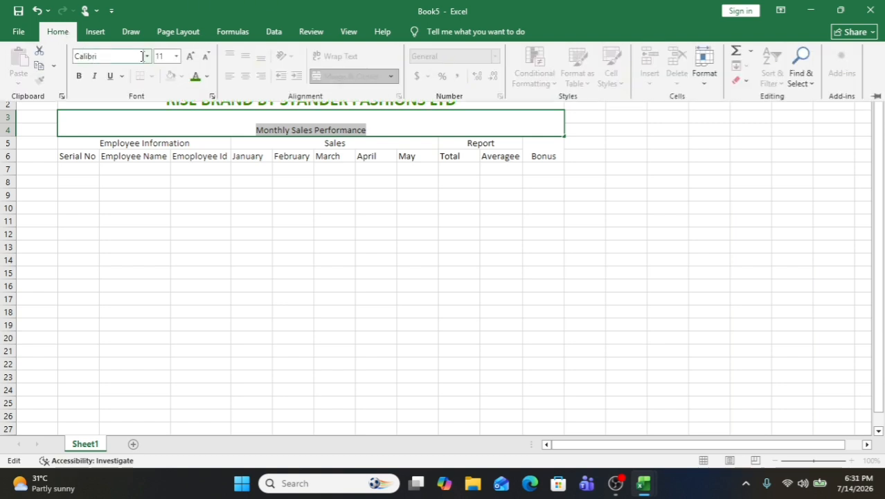
pyautogui.click(147, 56)
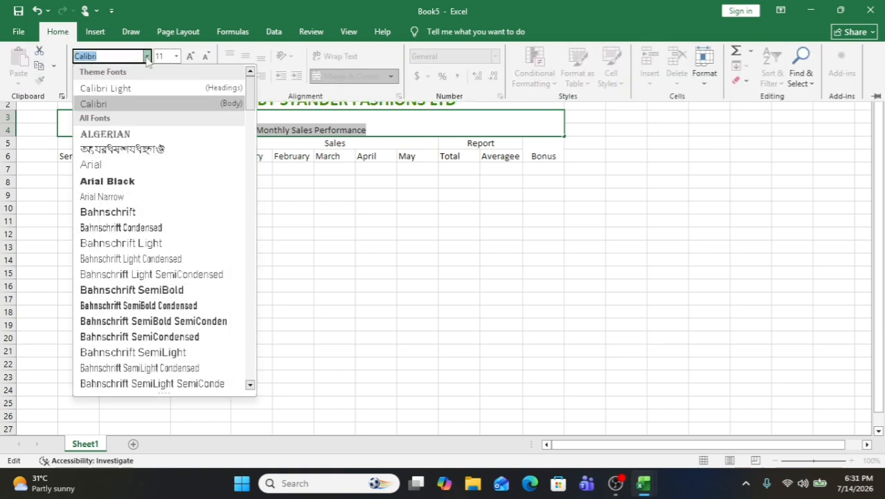
pyautogui.write('t')
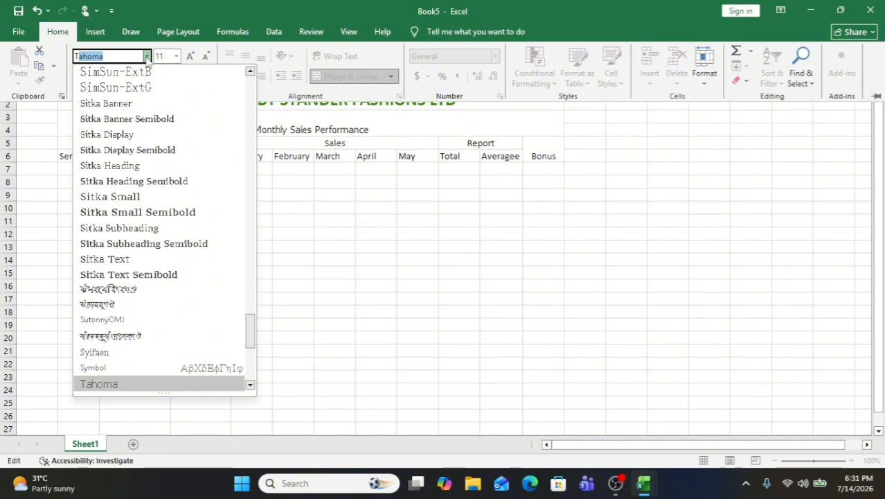
pyautogui.write('ime')
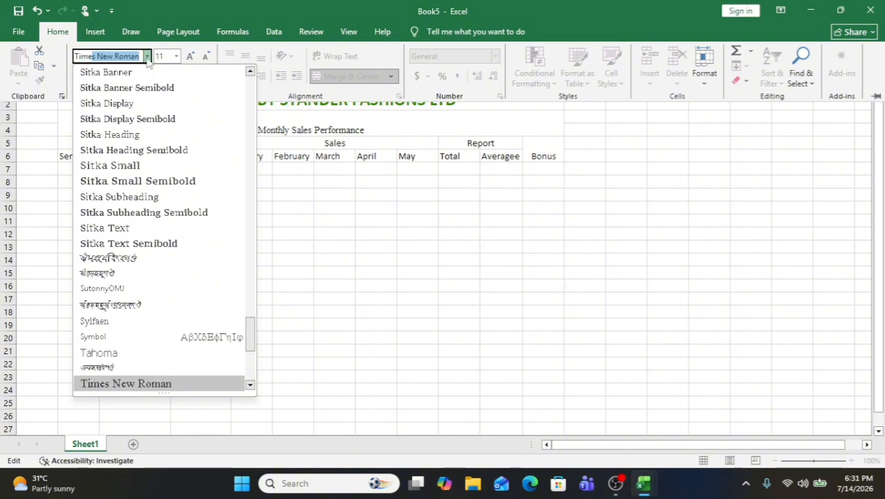
pyautogui.click(147, 58)
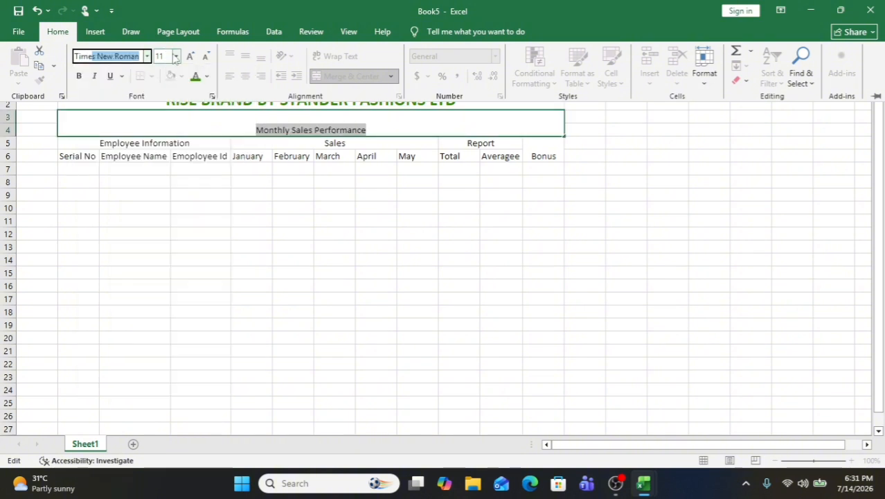
pyautogui.click(175, 58)
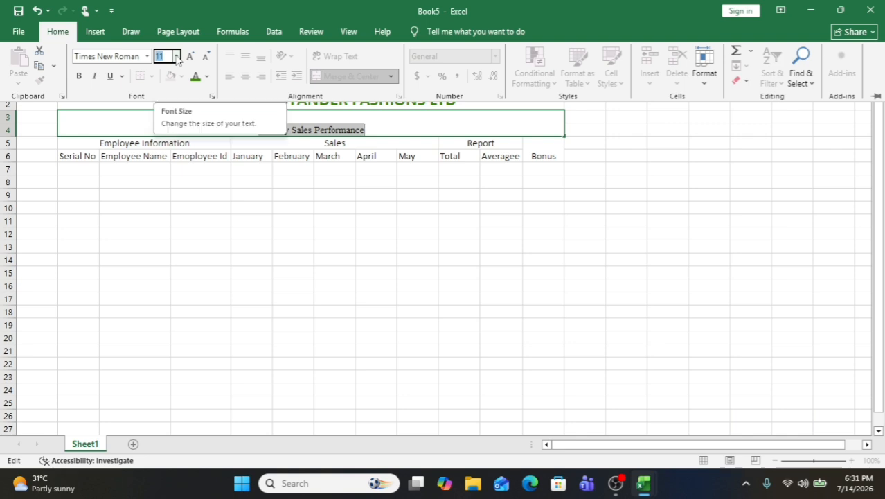
pyautogui.click(176, 57)
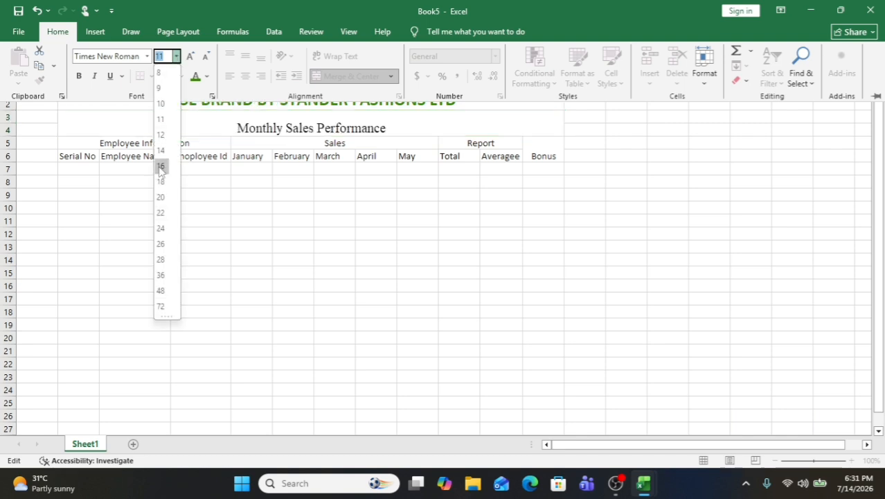
pyautogui.click(161, 181)
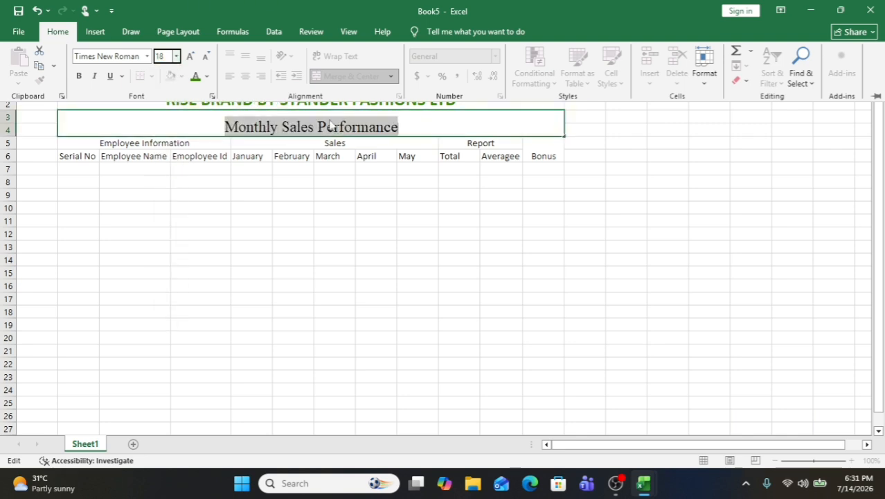
# Step: Make the subtitle text bold, color it blue, and finish editing the cell
pyautogui.click(80, 78)
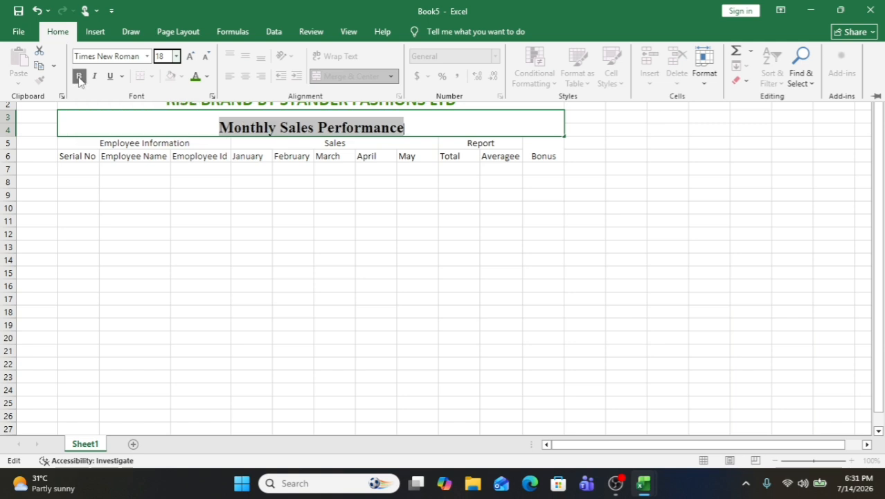
pyautogui.click(207, 76)
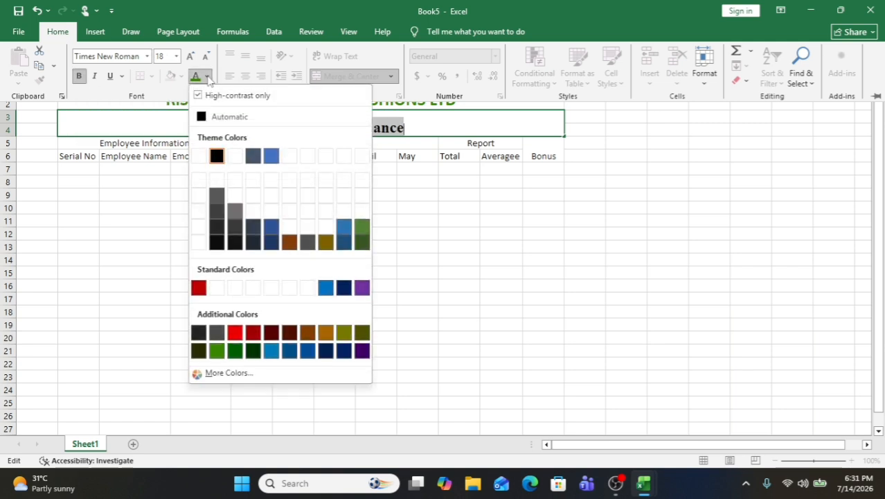
pyautogui.click(298, 356)
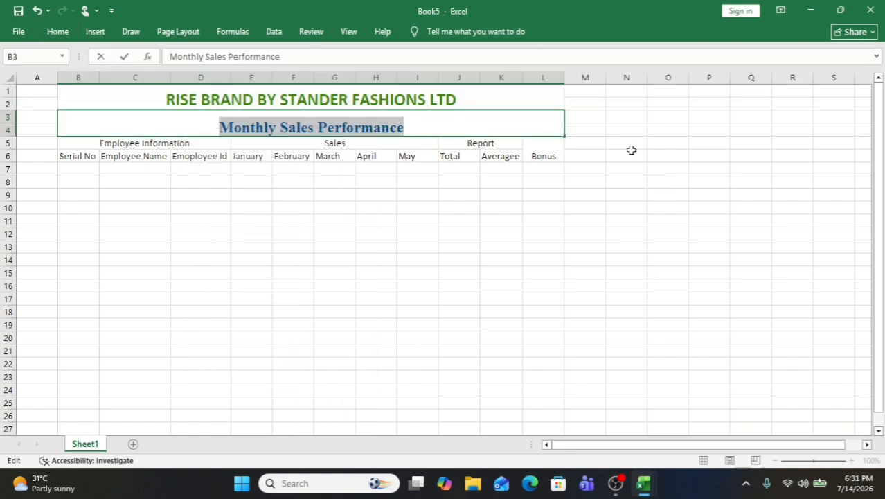
pyautogui.click(628, 155)
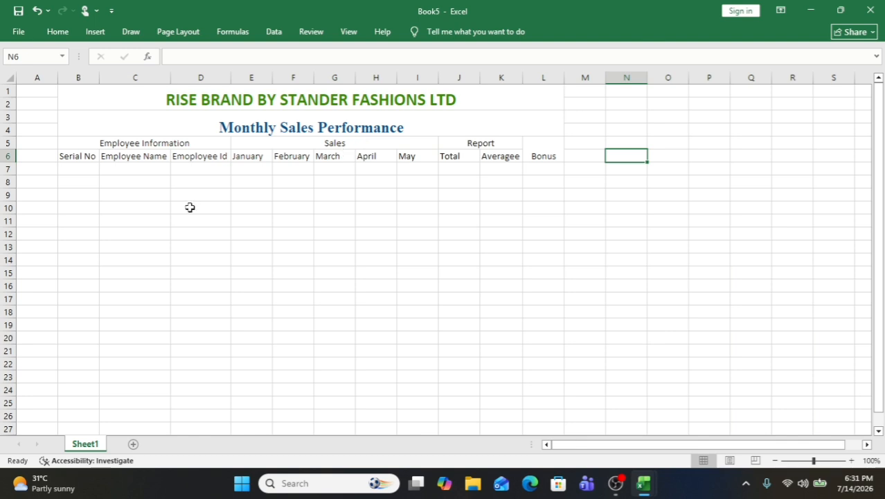
# Step: Select the two heading rows B5:L6 and try to change their font to Times New Roman
pyautogui.click(80, 144)
pyautogui.moveTo(88, 146); pyautogui.dragTo(537, 155)
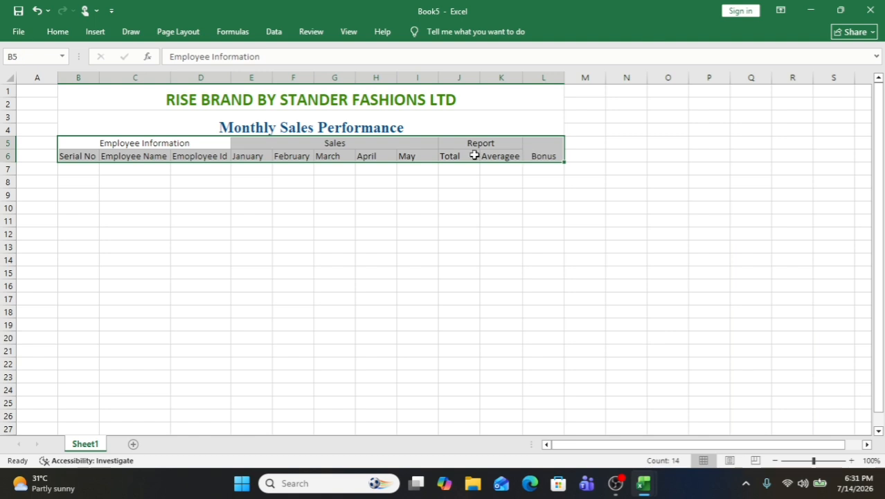
pyautogui.click(56, 32)
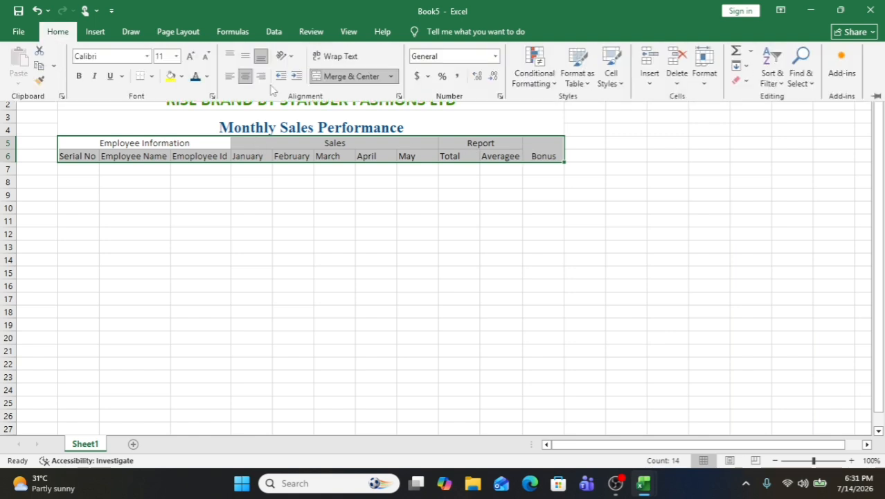
pyautogui.click(147, 57)
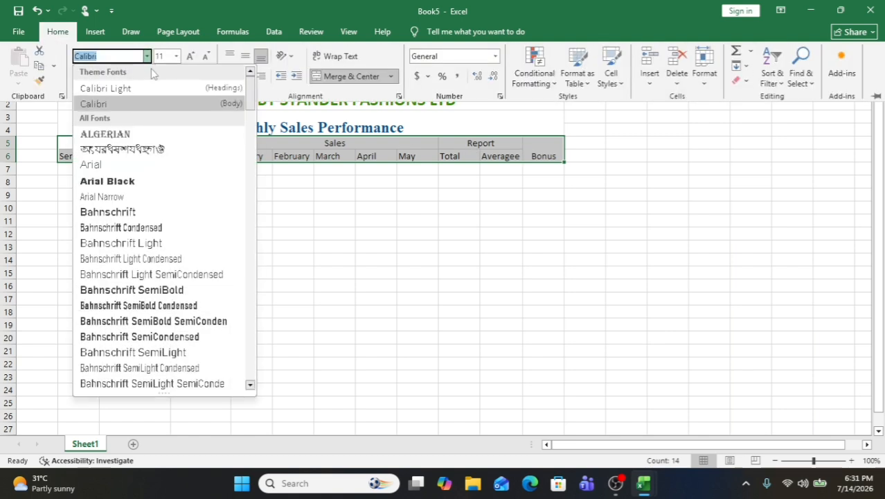
pyautogui.write('Times New Roman')
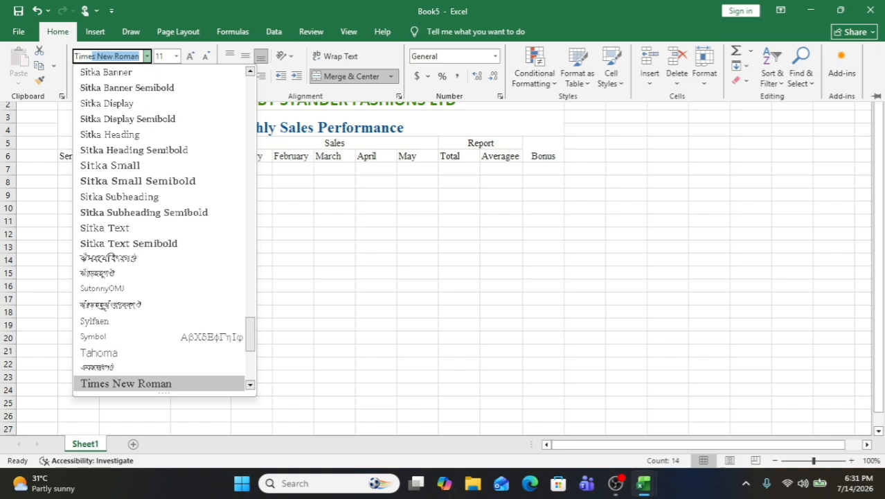
pyautogui.click(143, 57)
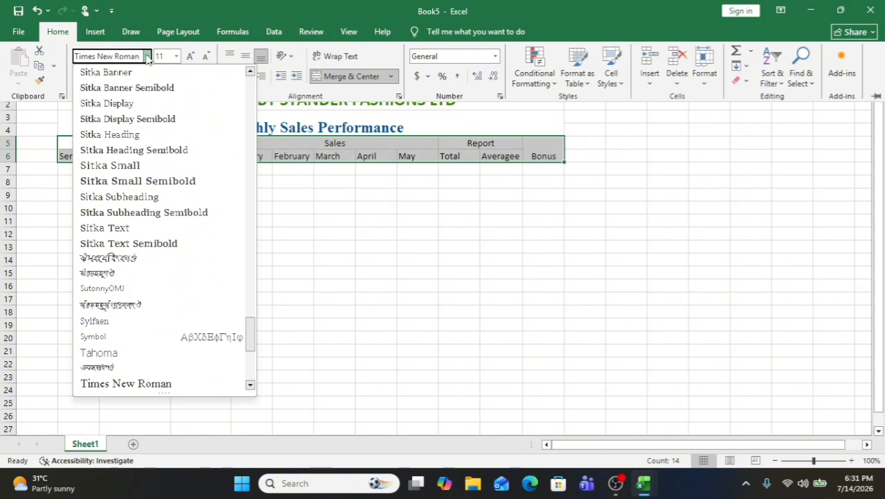
# Step: Set the font size of the selected heading rows B5:L6 to 12
pyautogui.click(175, 58)
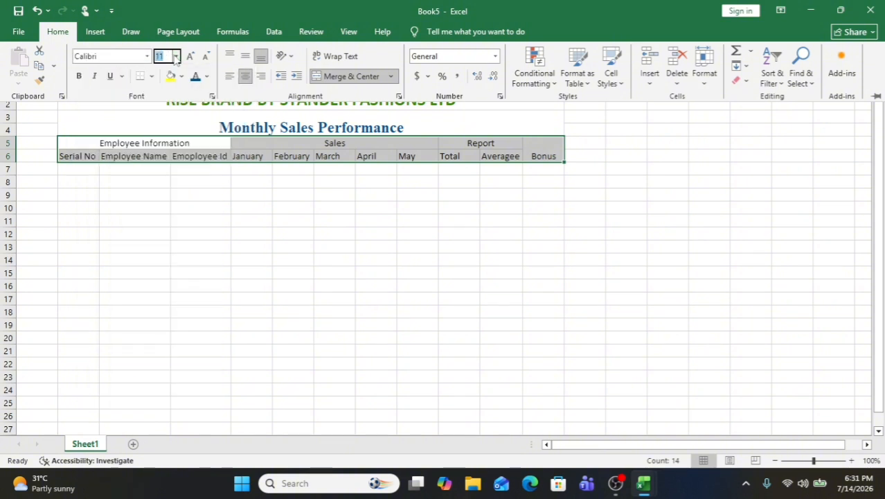
pyautogui.click(177, 57)
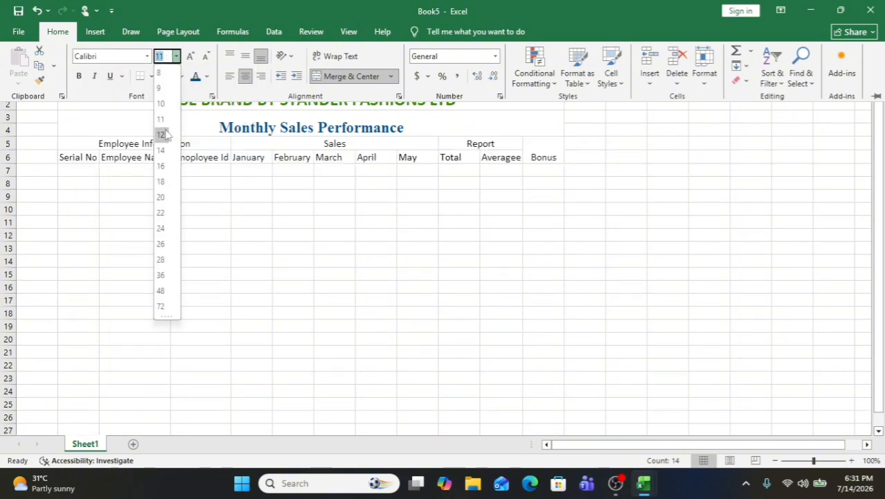
pyautogui.click(161, 134)
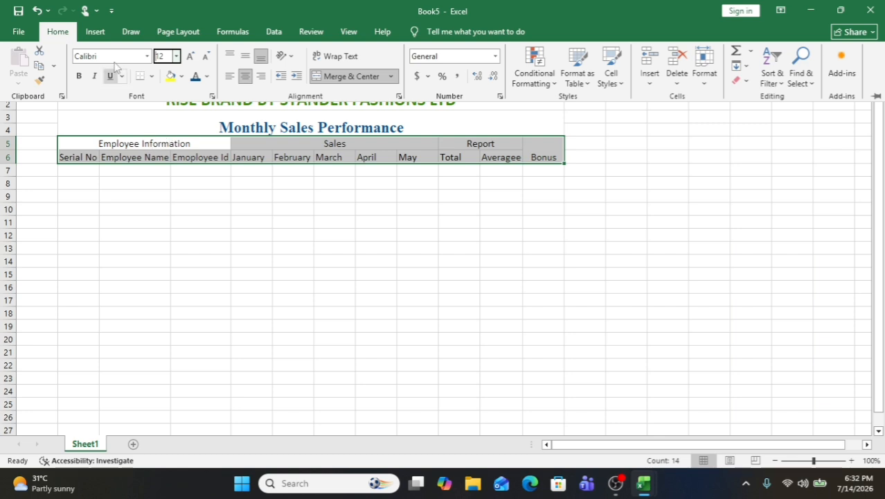
# Step: Try again to change the font of heading rows B5:L6 to Times New Roman
pyautogui.click(147, 56)
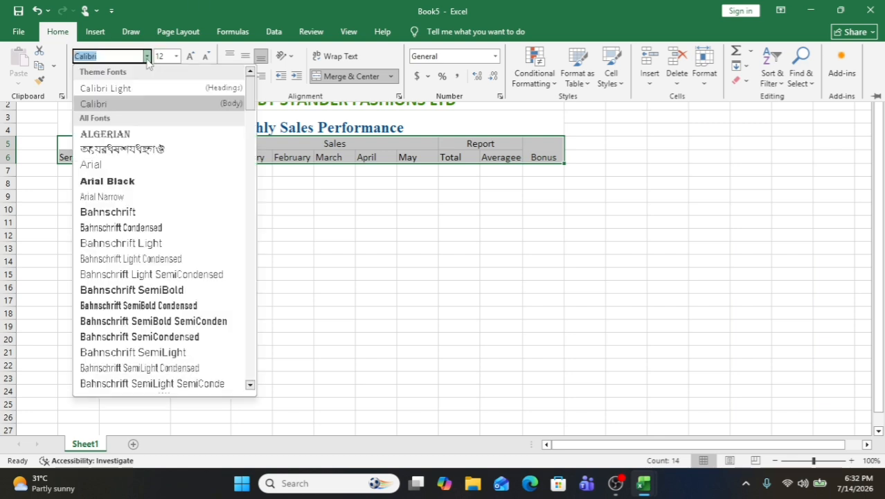
pyautogui.write('T')
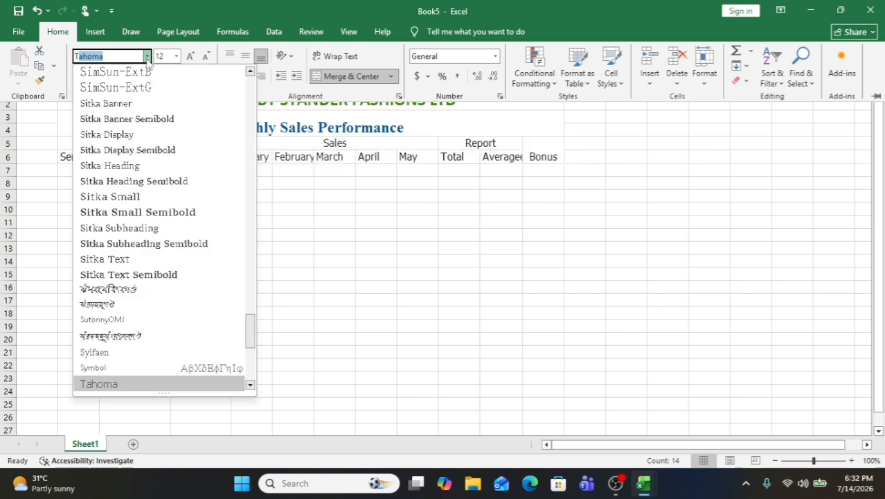
pyautogui.write('imes New R')
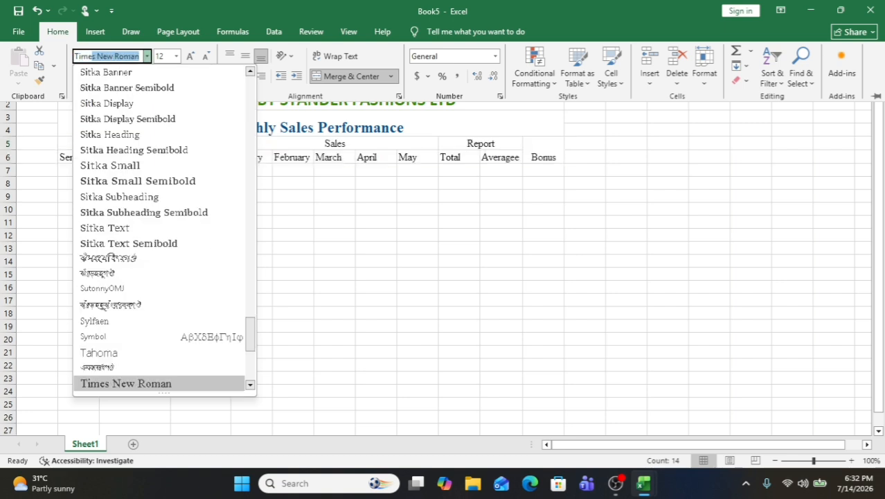
pyautogui.click(111, 57)
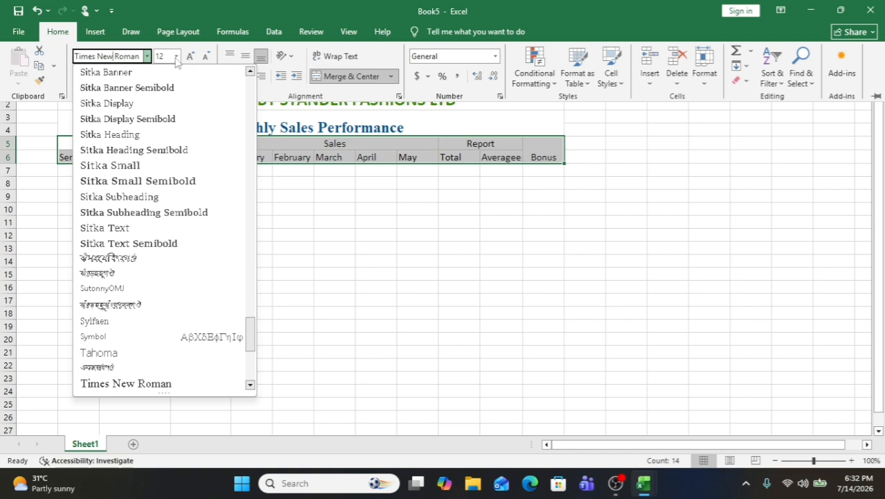
pyautogui.click(380, 161)
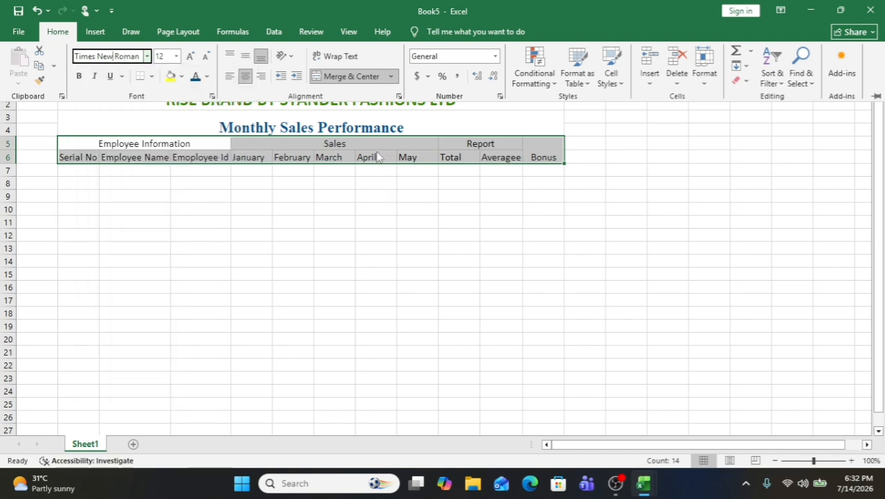
# Step: Fill the heading rows B5:L6 with the standard green color and deselect them
pyautogui.click(181, 77)
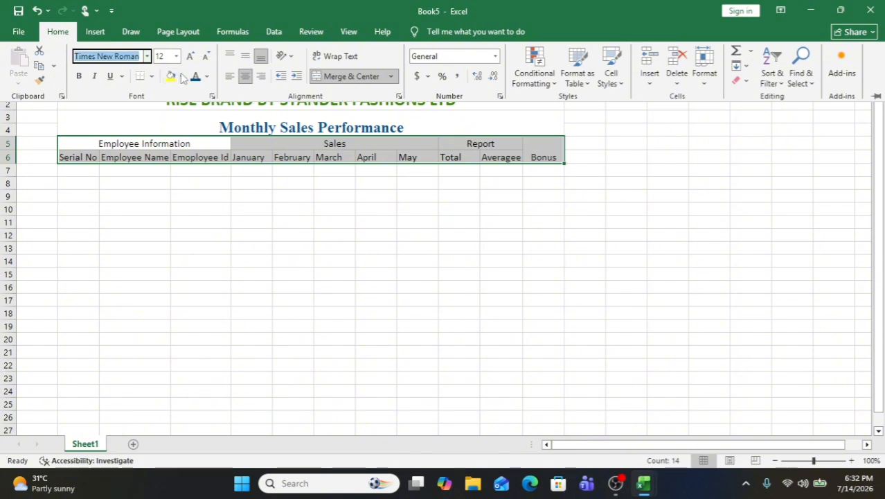
pyautogui.click(181, 77)
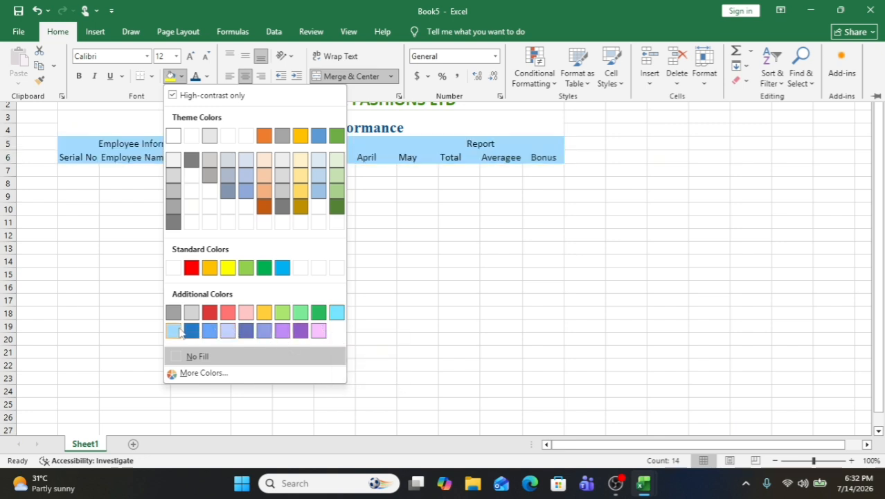
pyautogui.click(263, 268)
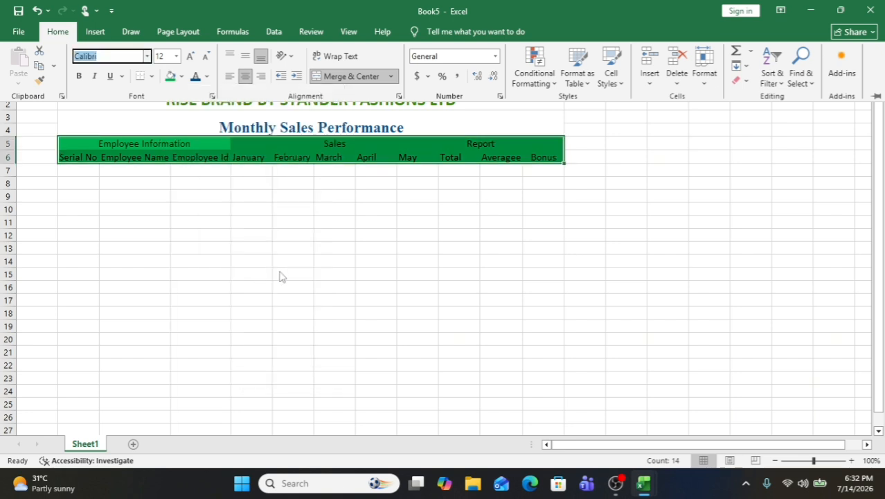
pyautogui.hotkey('ctrl', 'F1')
pyautogui.click(625, 143)
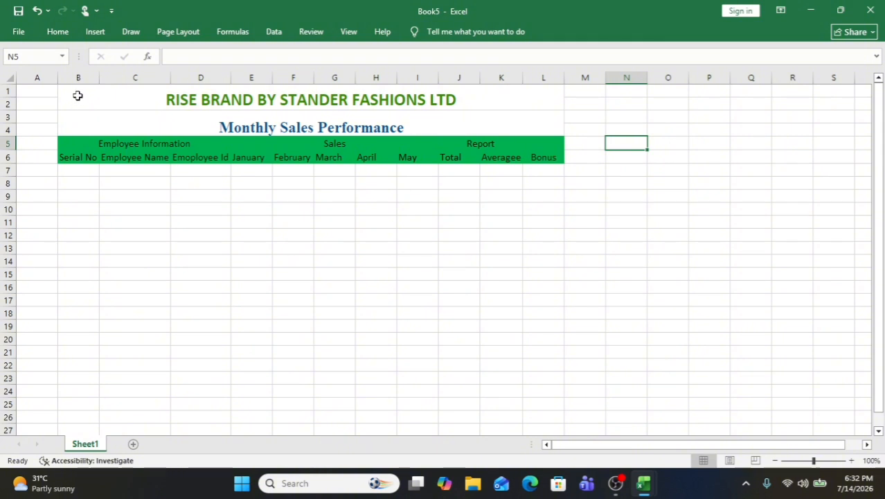
# Step: Apply all borders to the title, subtitle and heading block B1:L6
pyautogui.moveTo(78, 92); pyautogui.dragTo(100, 153)
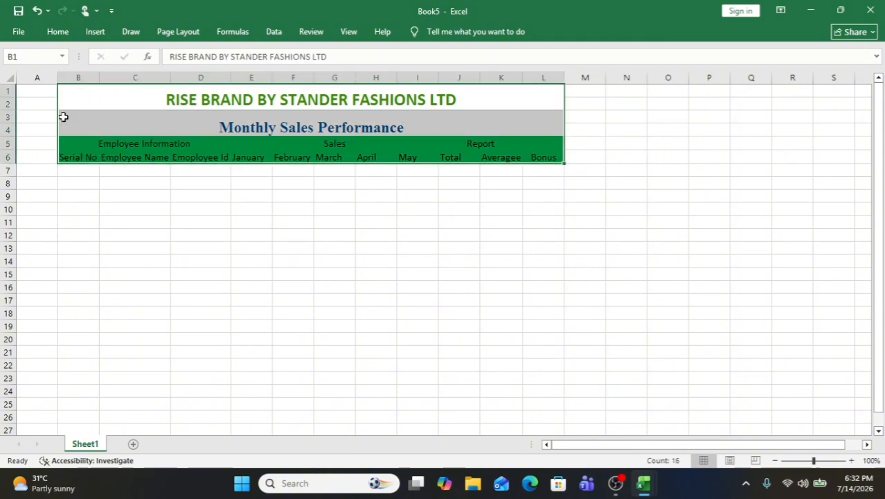
pyautogui.click(53, 33)
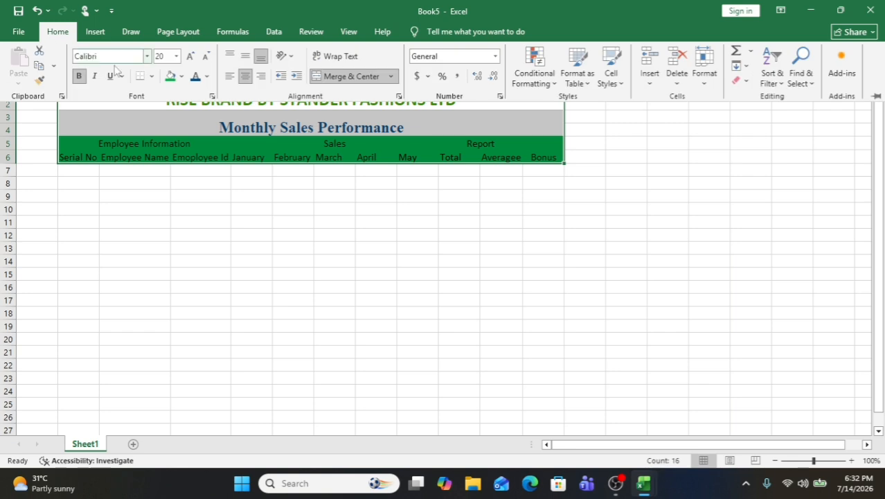
pyautogui.click(152, 76)
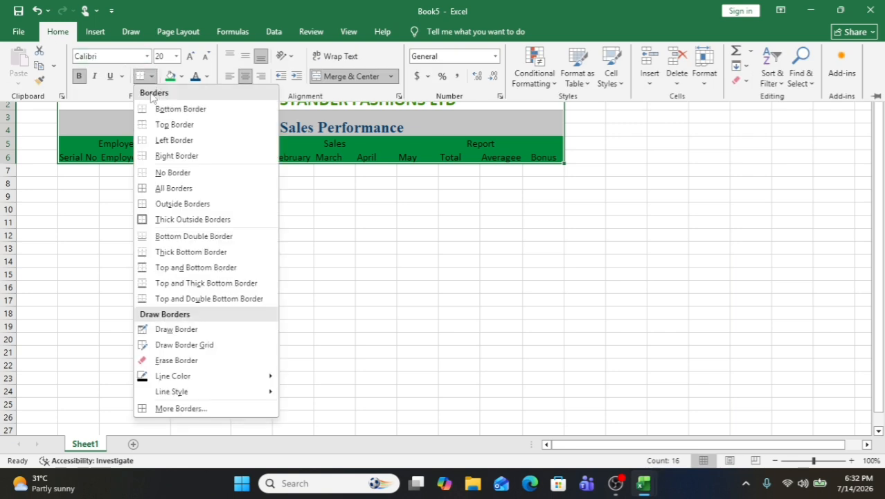
pyautogui.click(173, 189)
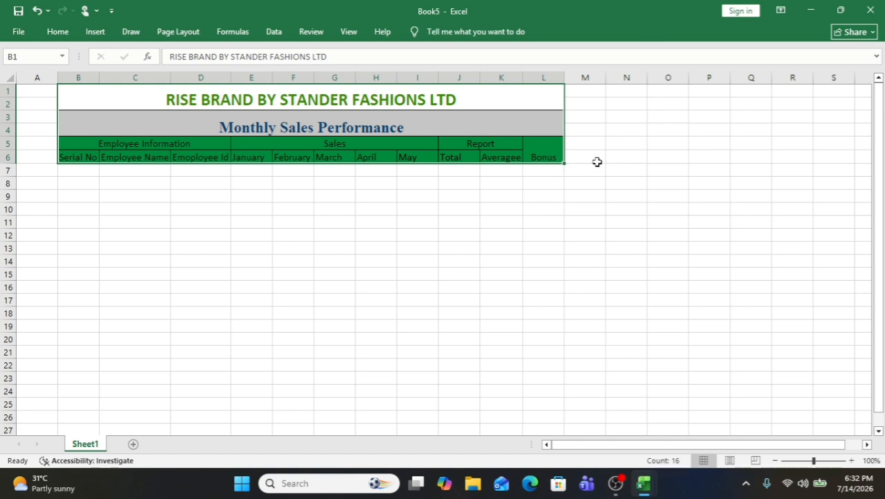
pyautogui.click(597, 157)
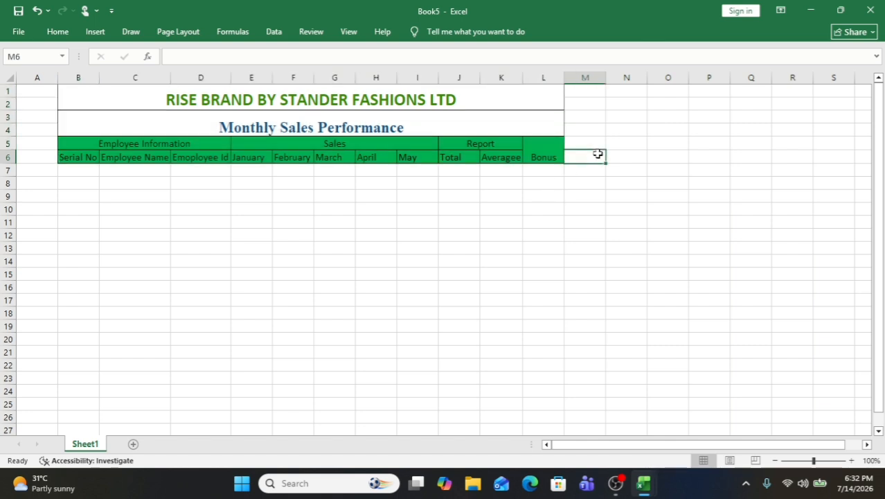
# Step: Enter serial number 1 in B7 and the formula =1+B7 in B8
pyautogui.click(81, 171)
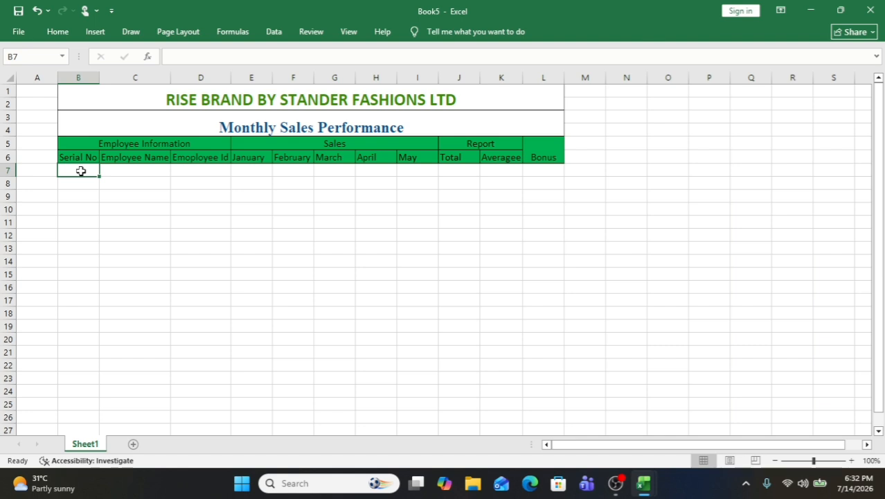
pyautogui.write('1')
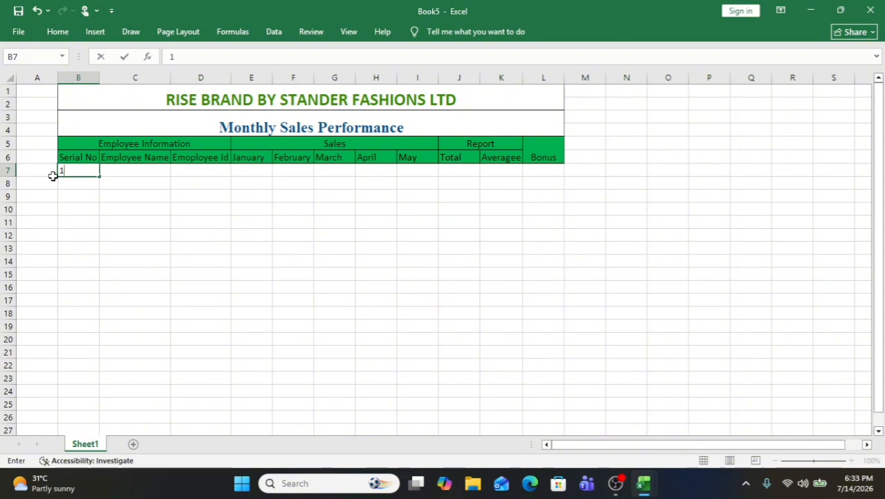
pyautogui.click(75, 185)
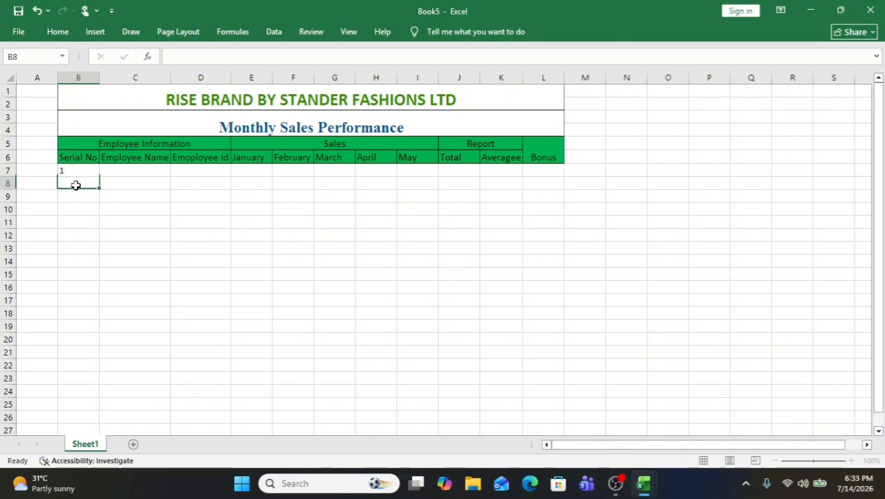
pyautogui.write('=1+')
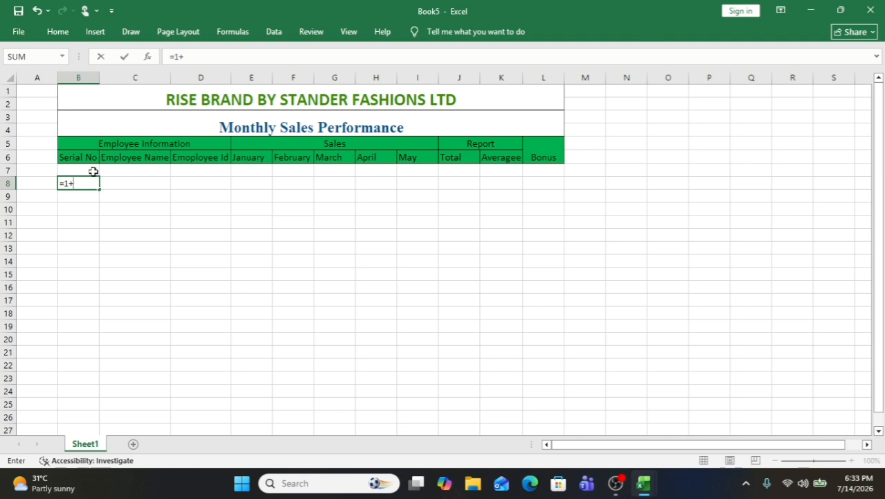
pyautogui.click(90, 169)
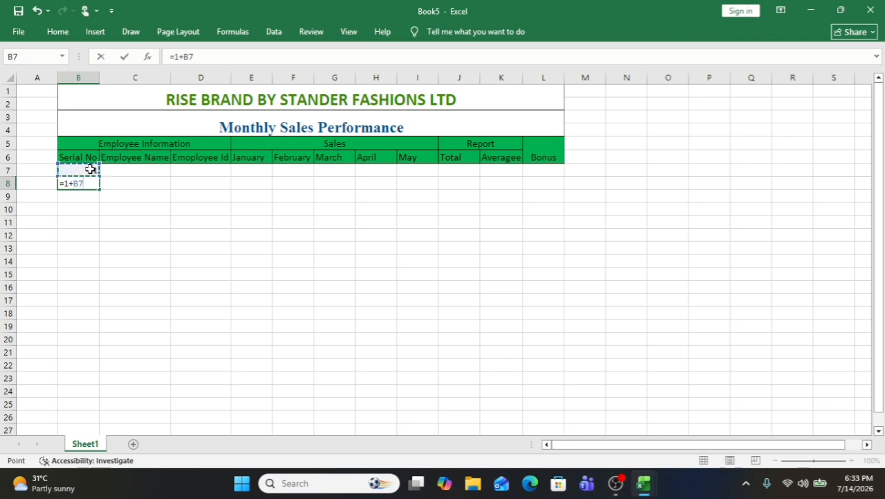
pyautogui.press('Return')
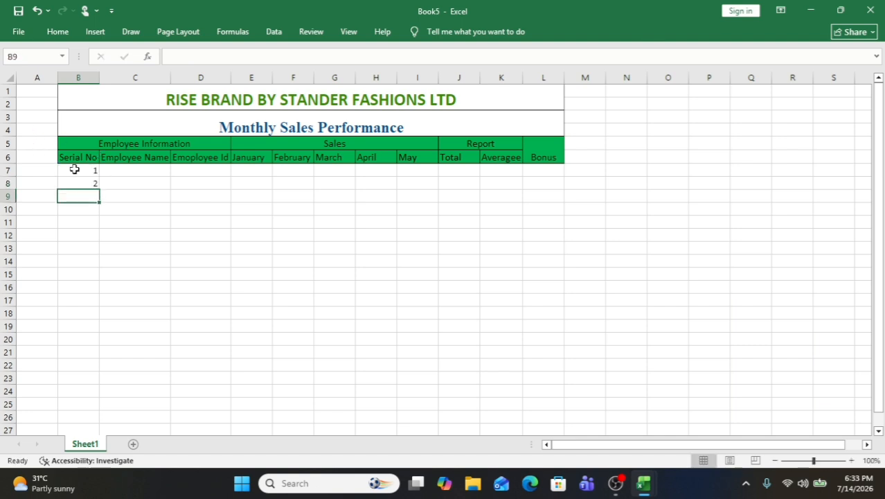
# Step: Fill the serial number formula from B8 down to B26
pyautogui.click(86, 182)
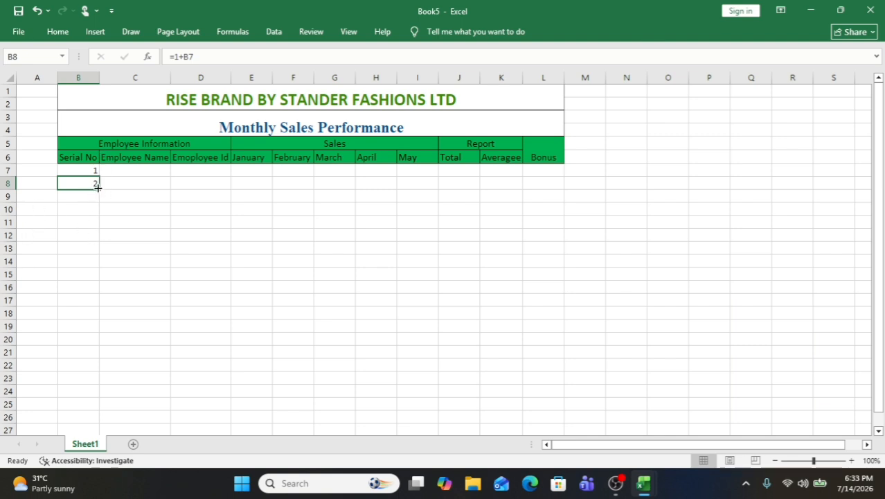
pyautogui.moveTo(97, 188); pyautogui.dragTo(86, 284)
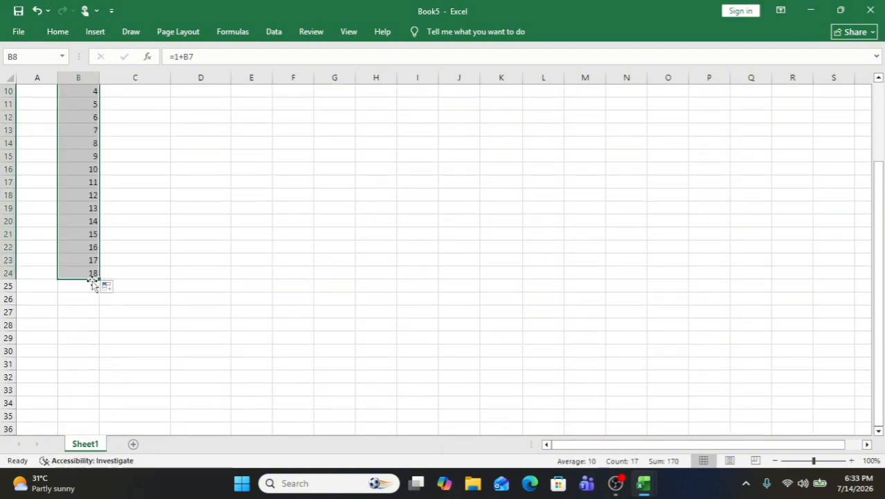
pyautogui.moveTo(96, 278); pyautogui.dragTo(100, 303)
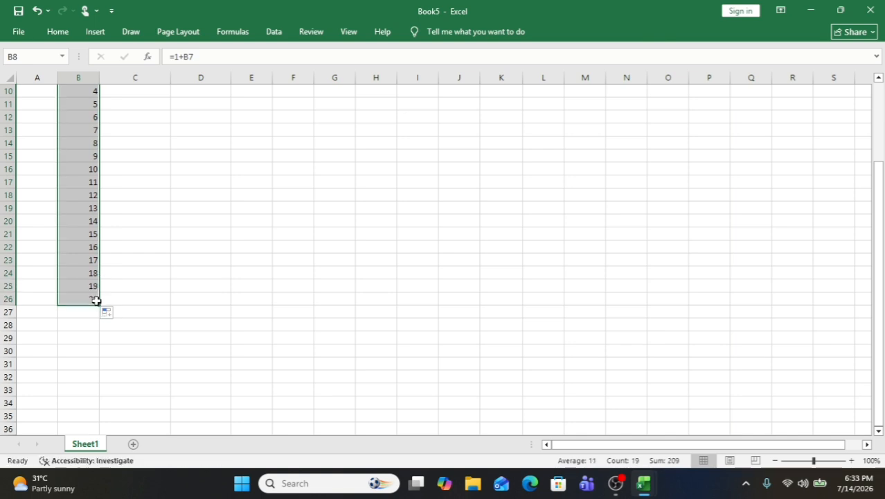
pyautogui.click(148, 258)
pyautogui.click(148, 258)
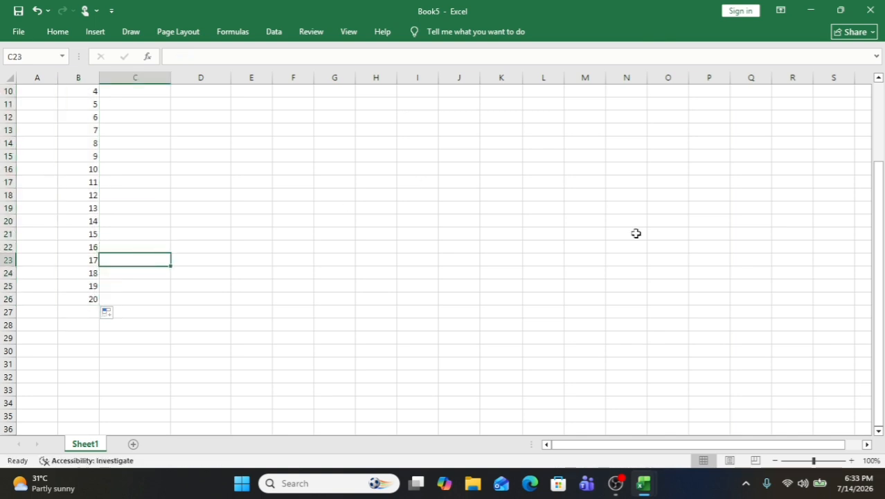
pyautogui.scroll(3, 877, 106)
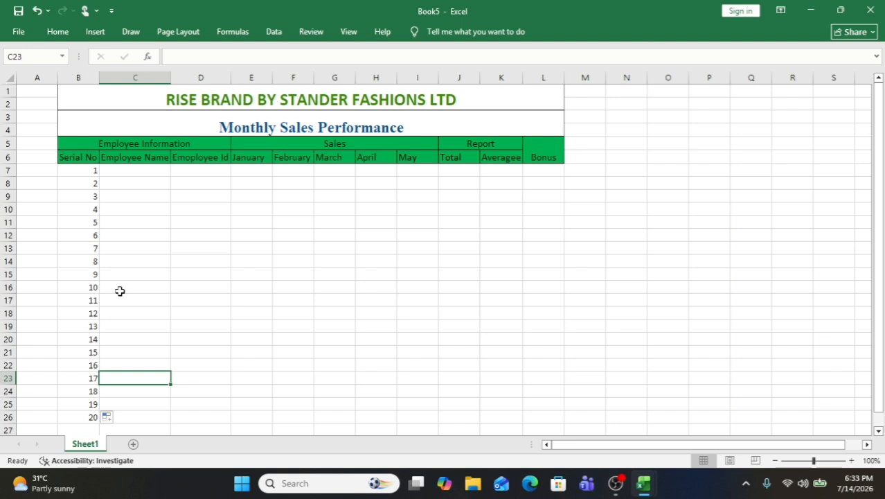
# Step: Select C7 as the destination, switch to the New Microsoft Excel Worksheet workbook and copy its employee names in C7:C25
pyautogui.click(153, 180)
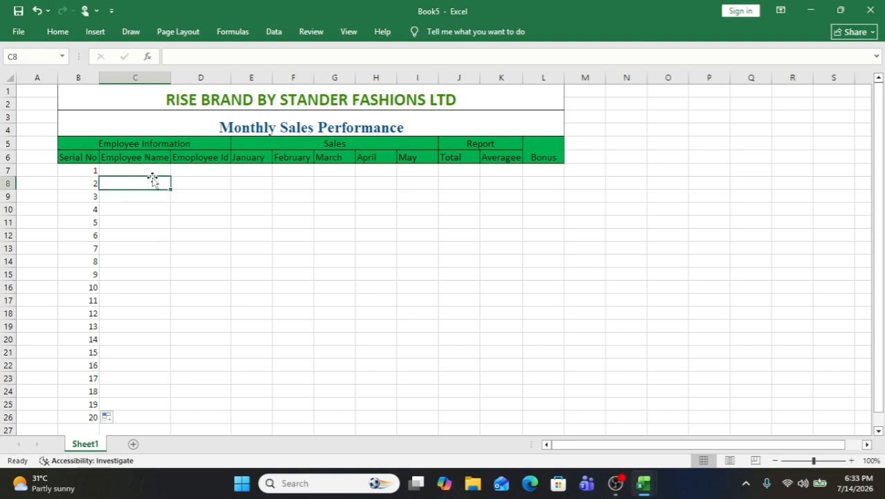
pyautogui.click(154, 173)
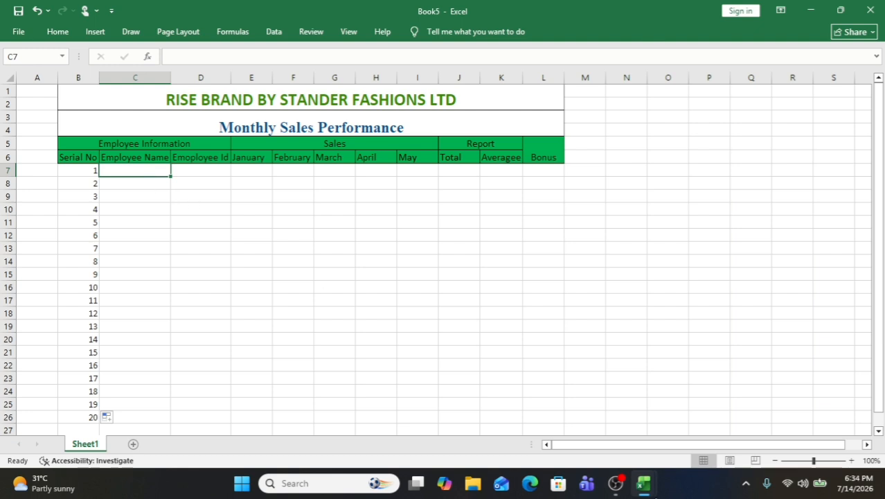
pyautogui.click(643, 483)
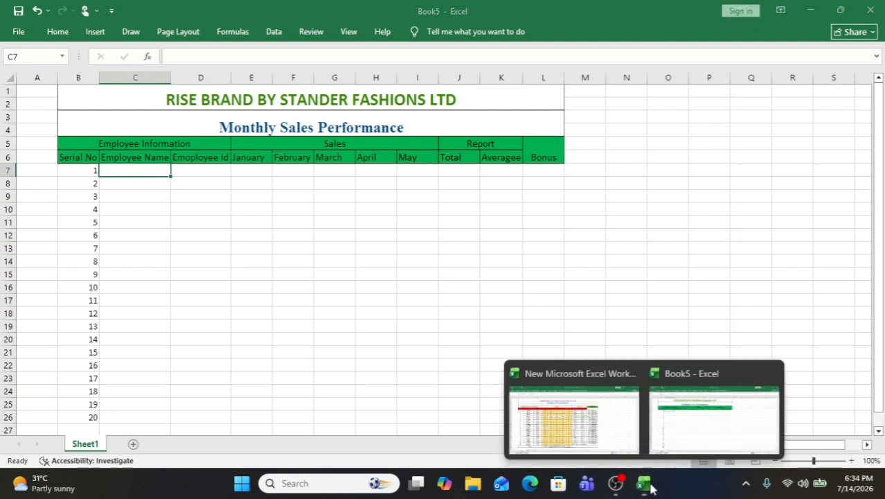
pyautogui.click(570, 410)
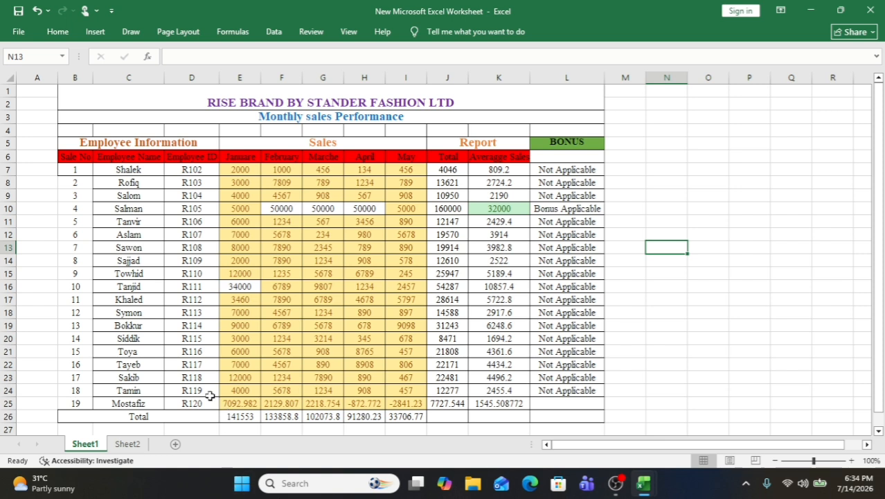
pyautogui.moveTo(125, 167); pyautogui.dragTo(150, 399)
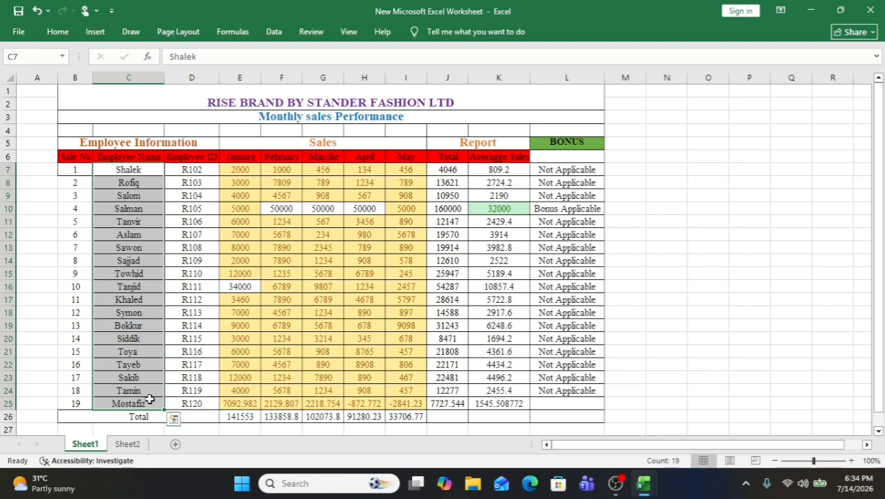
pyautogui.rightClick(149, 399)
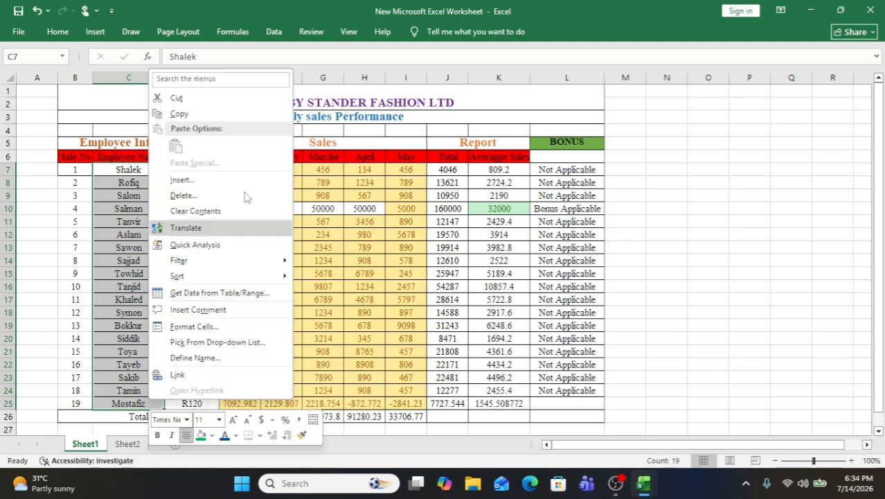
pyautogui.click(219, 118)
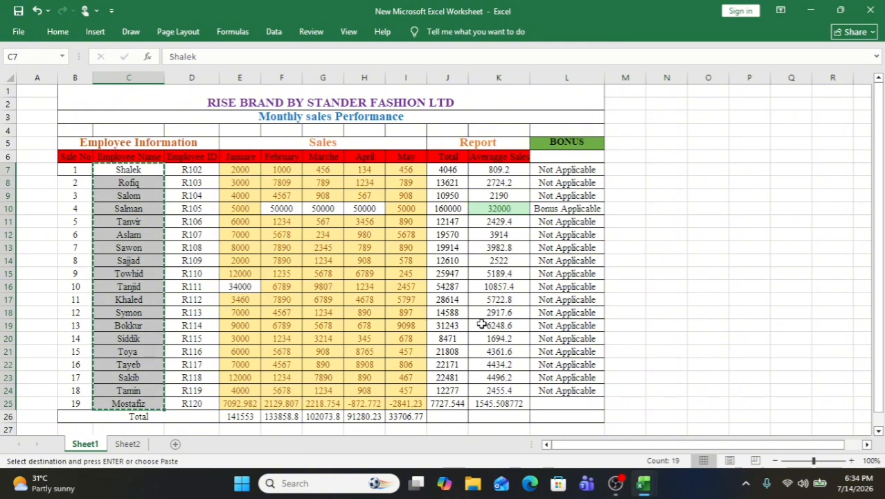
# Step: Switch to the Book5 workbook and paste the copied employee names as values only, starting at C7
pyautogui.moveTo(644, 490)
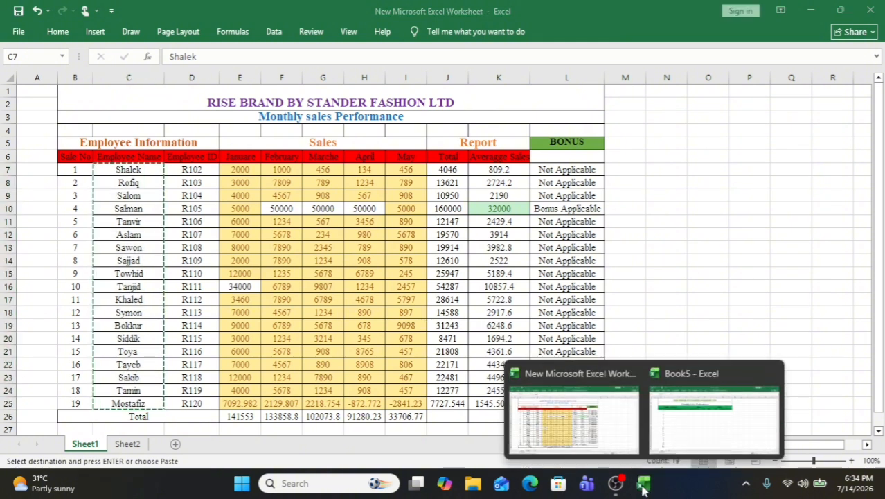
pyautogui.click(675, 446)
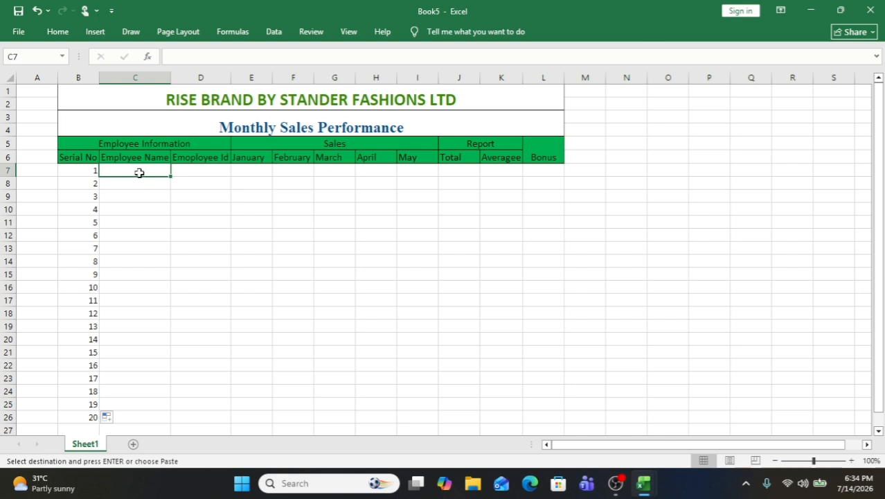
pyautogui.rightClick(139, 175)
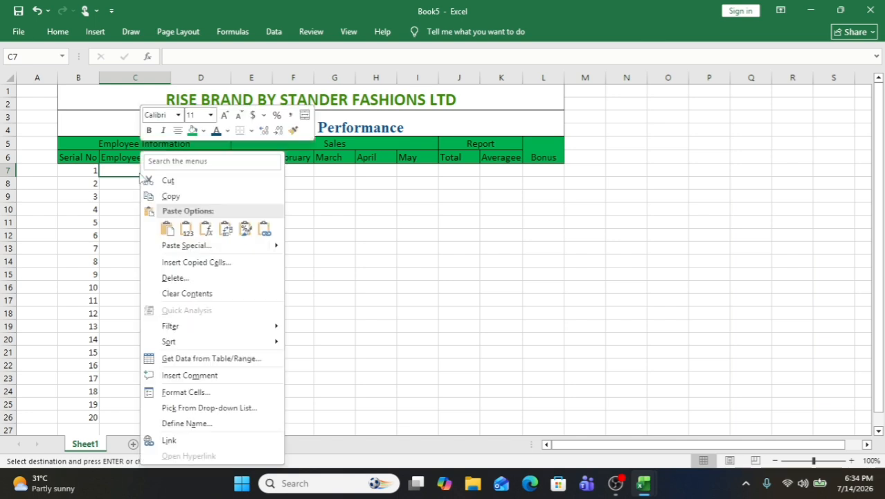
pyautogui.click(181, 246)
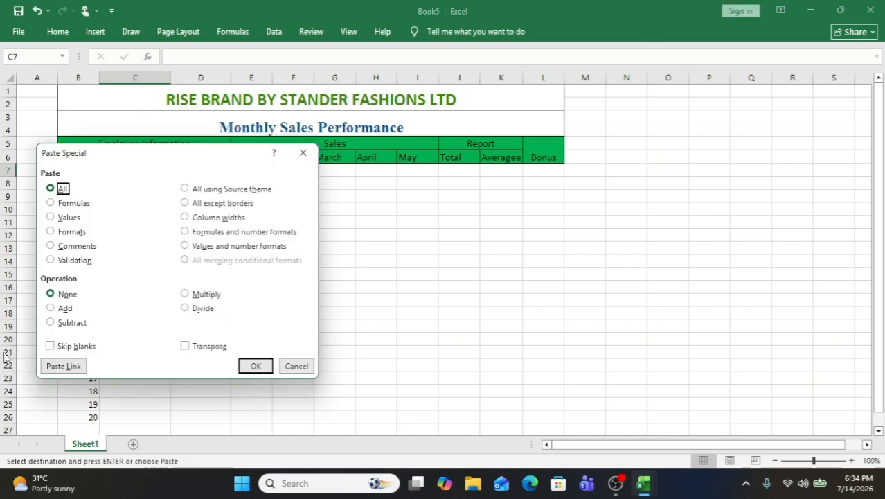
pyautogui.click(51, 218)
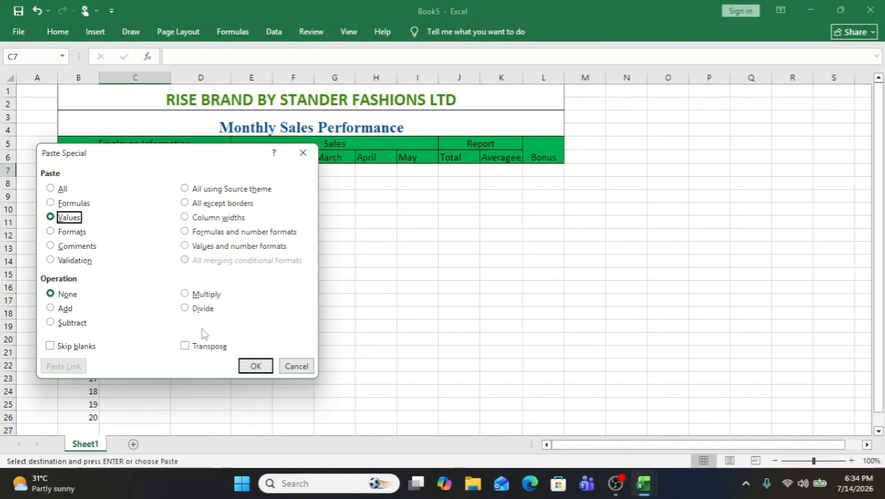
pyautogui.click(255, 365)
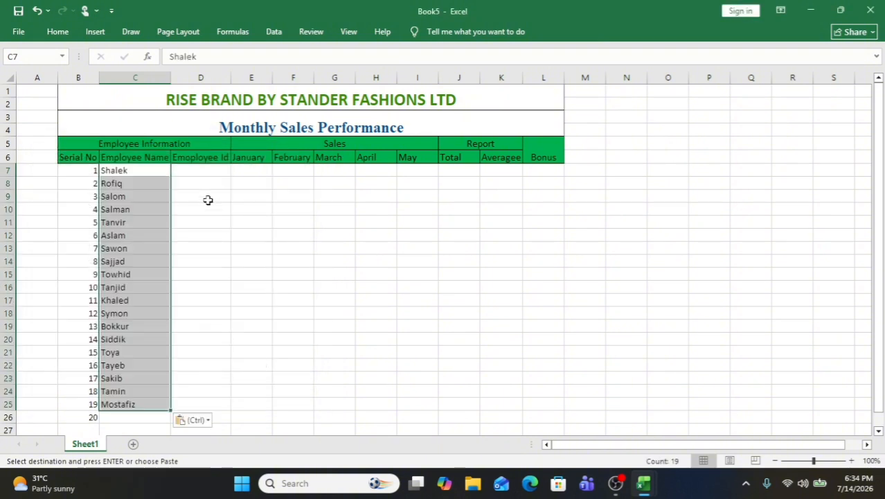
# Step: Select D7 as the destination, switch to the New Microsoft Excel Worksheet workbook and copy its employee IDs in D7:D25
pyautogui.click(205, 173)
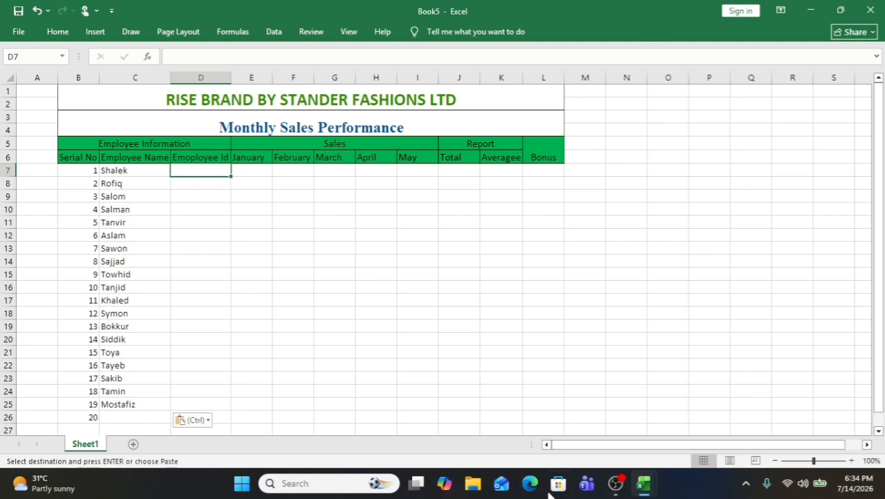
pyautogui.moveTo(643, 492)
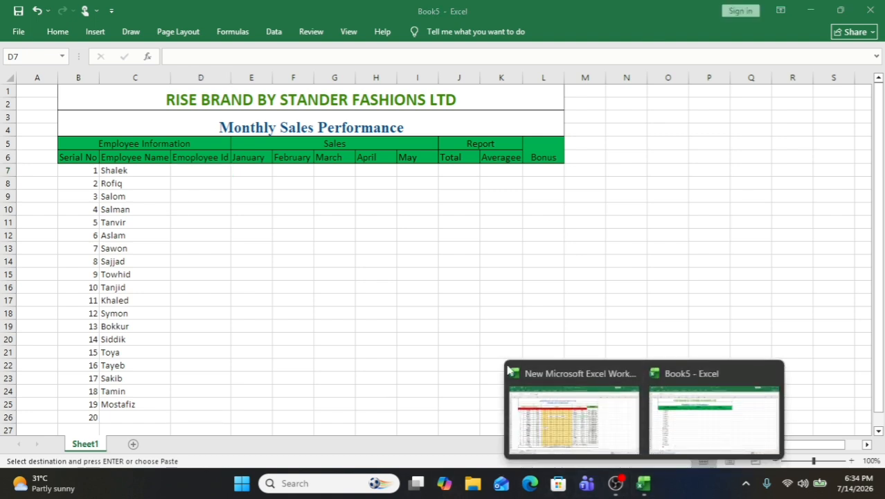
pyautogui.click(573, 419)
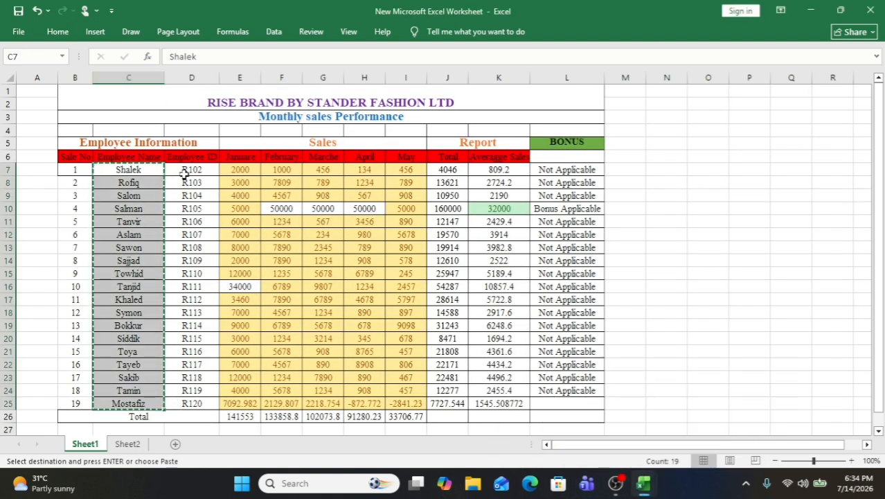
pyautogui.moveTo(185, 173); pyautogui.dragTo(192, 407)
pyautogui.rightClick(195, 381)
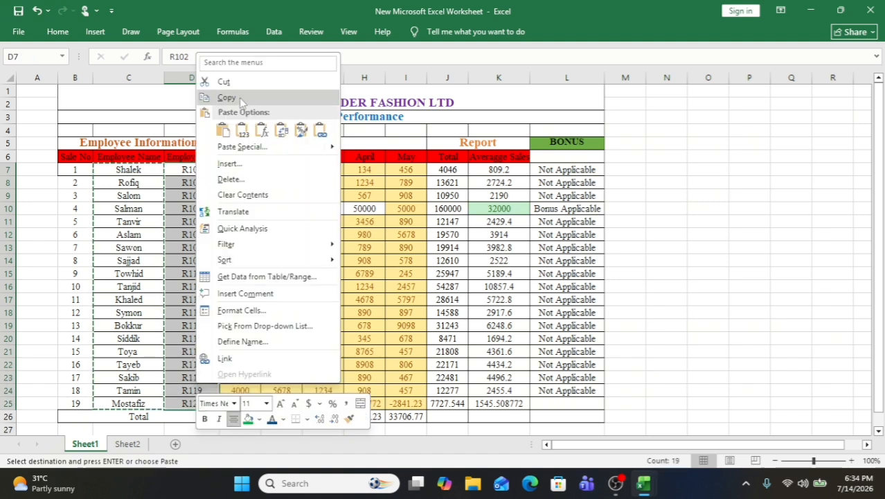
pyautogui.click(243, 96)
# Step: Switch to the Book5 workbook and paste the copied employee IDs as values only, starting at D7
pyautogui.moveTo(643, 483)
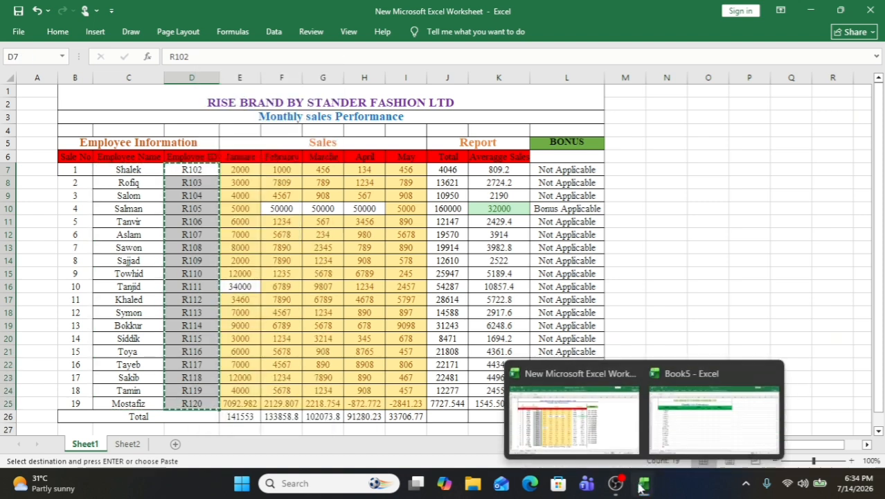
pyautogui.click(716, 416)
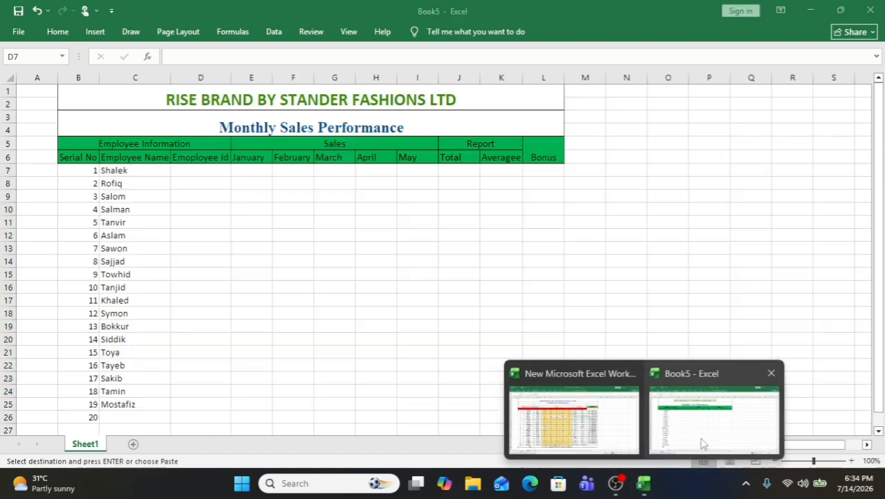
pyautogui.rightClick(198, 169)
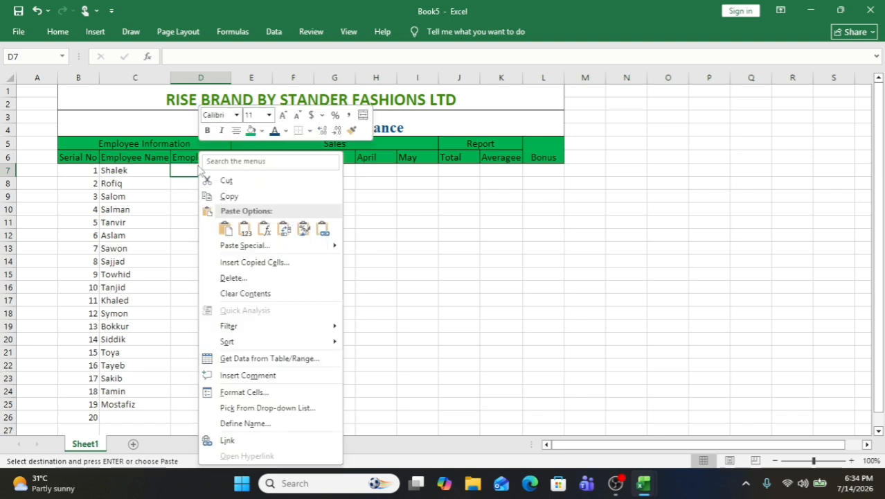
pyautogui.click(234, 247)
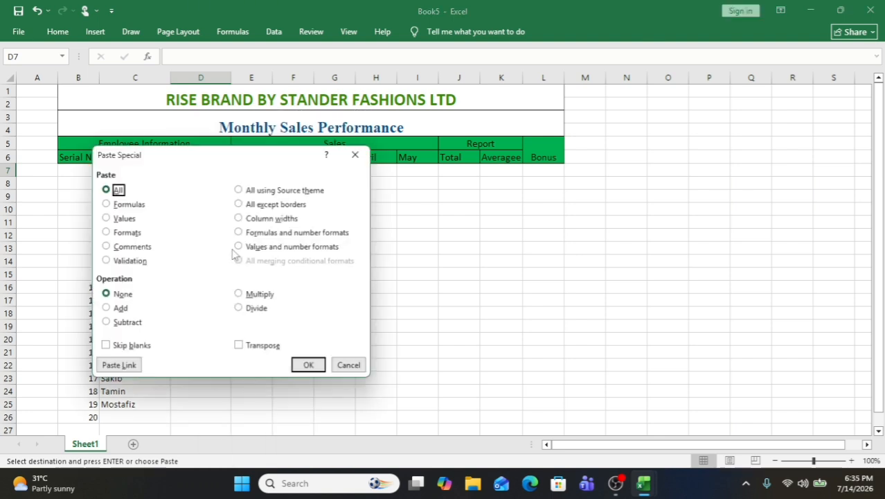
pyautogui.click(105, 218)
pyautogui.click(310, 367)
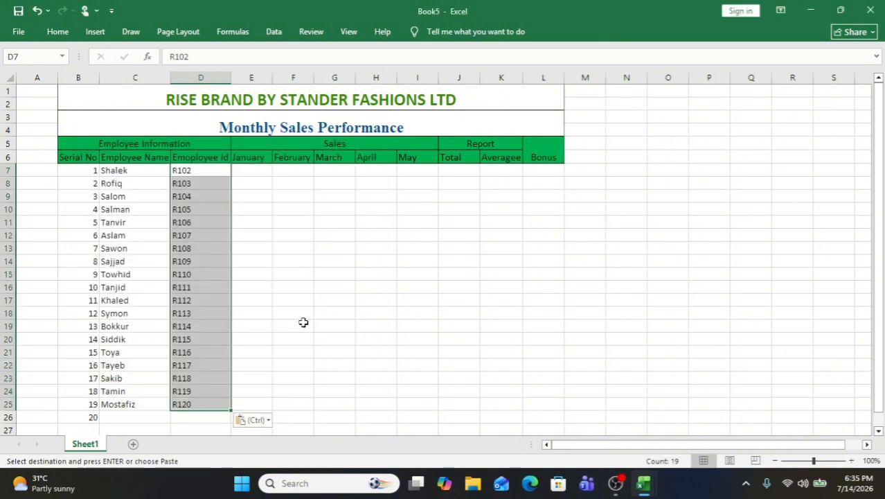
# Step: Select E7 as the destination, switch to the New Microsoft Excel Worksheet workbook and copy its January to May sales in E7:I25
pyautogui.click(257, 178)
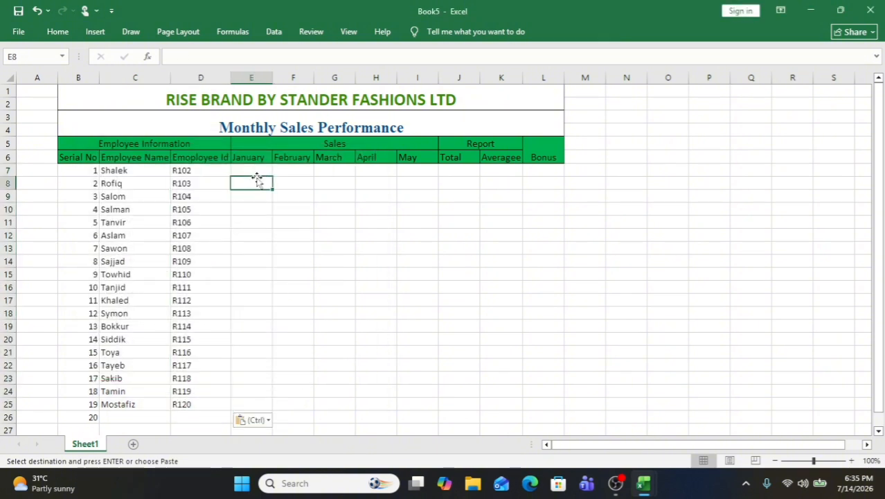
pyautogui.click(260, 169)
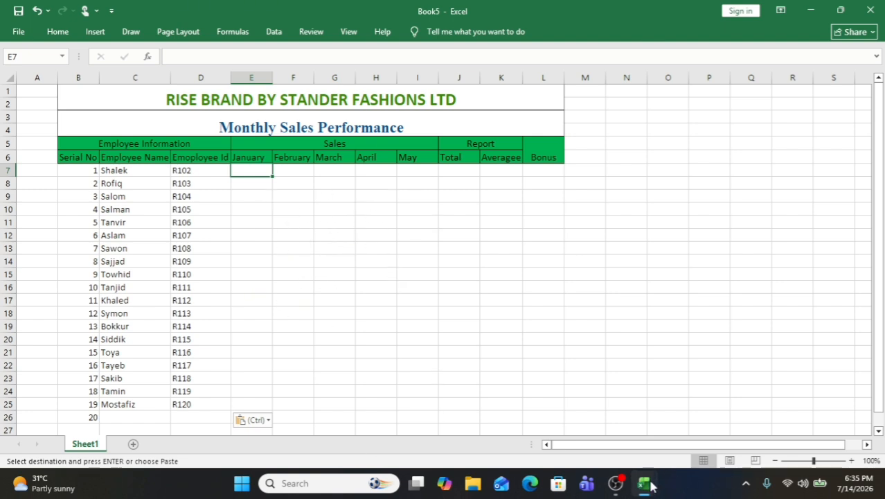
pyautogui.moveTo(644, 483)
pyautogui.click(569, 435)
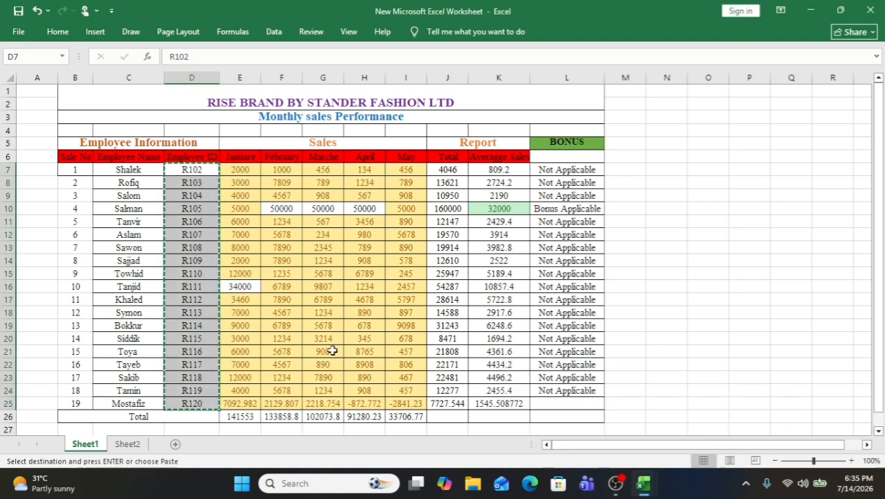
pyautogui.moveTo(245, 171); pyautogui.dragTo(409, 401)
pyautogui.rightClick(409, 392)
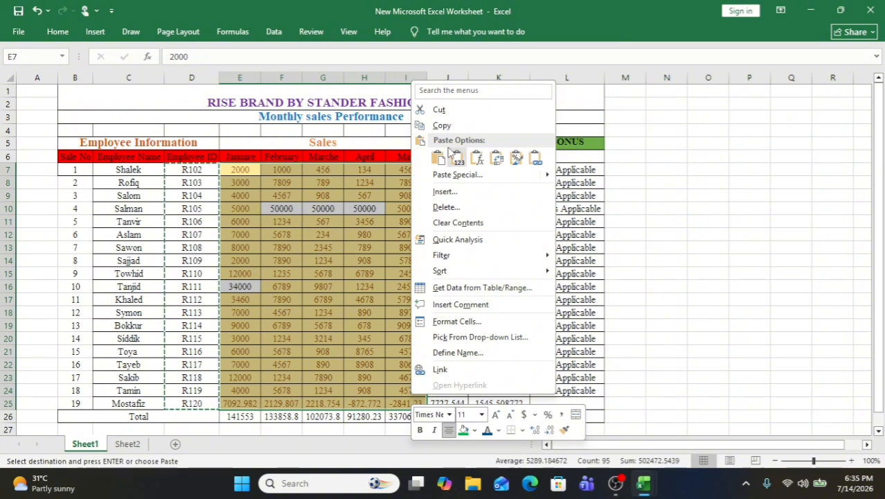
pyautogui.click(440, 126)
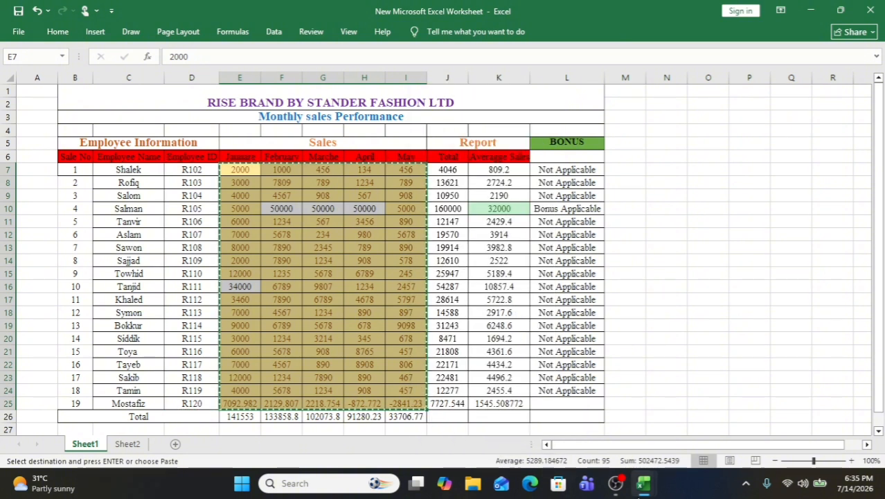
# Step: Switch to the Book5 workbook and paste the copied monthly sales figures as values only, starting at E7
pyautogui.click(643, 482)
pyautogui.click(675, 448)
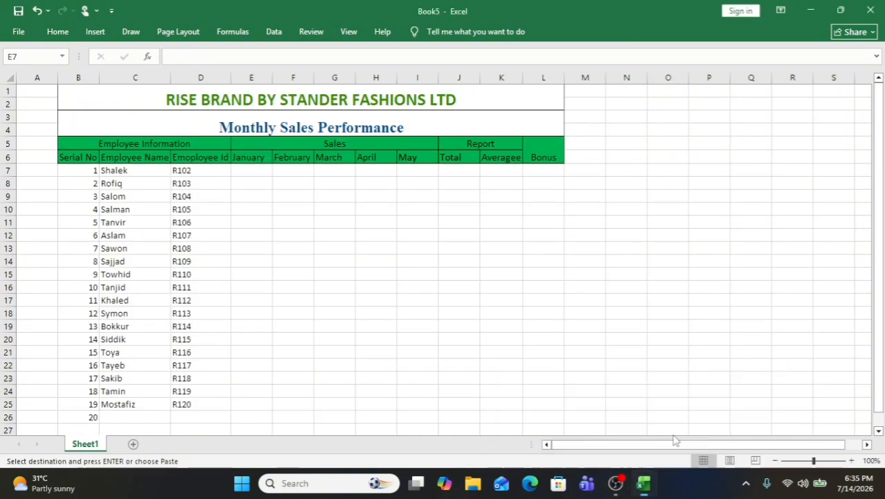
pyautogui.rightClick(261, 172)
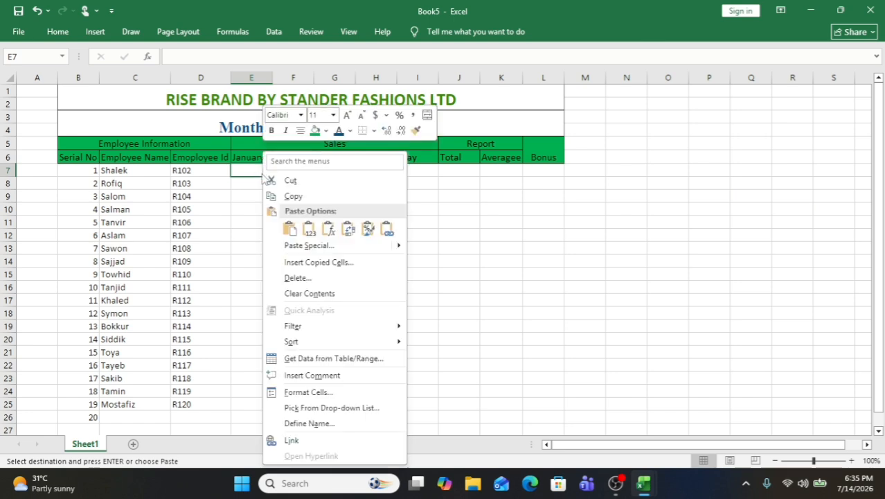
pyautogui.click(291, 246)
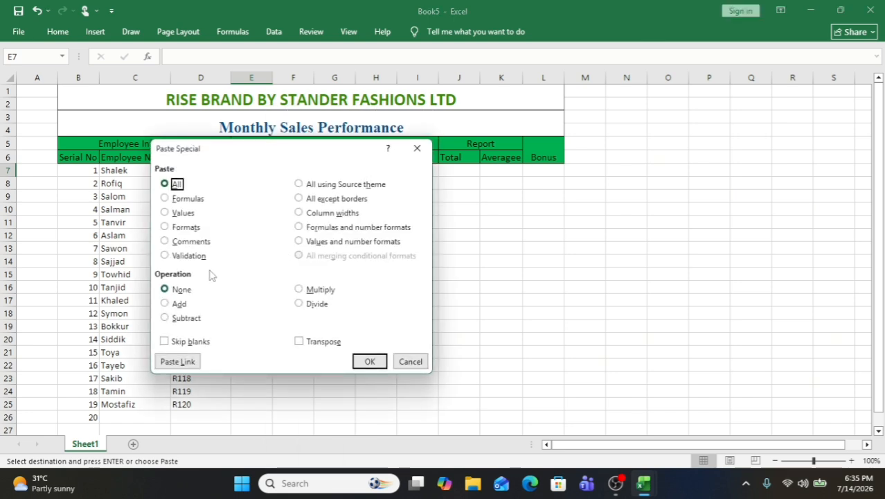
pyautogui.click(173, 214)
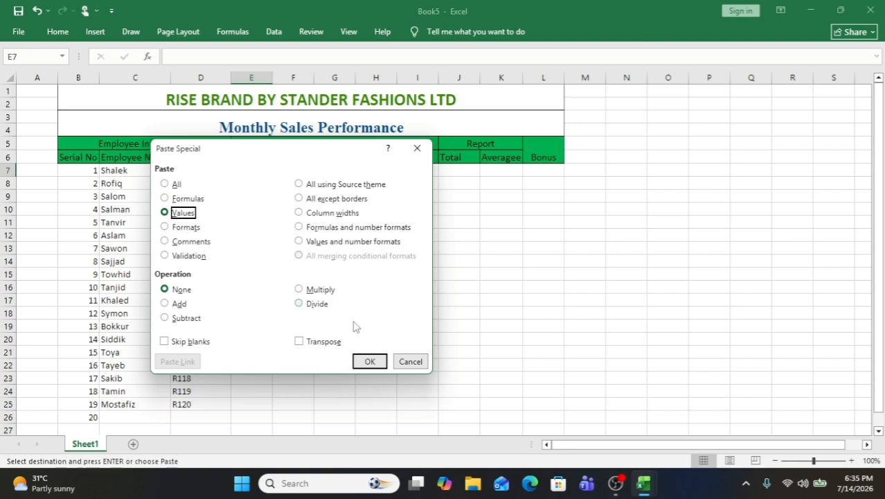
pyautogui.click(370, 361)
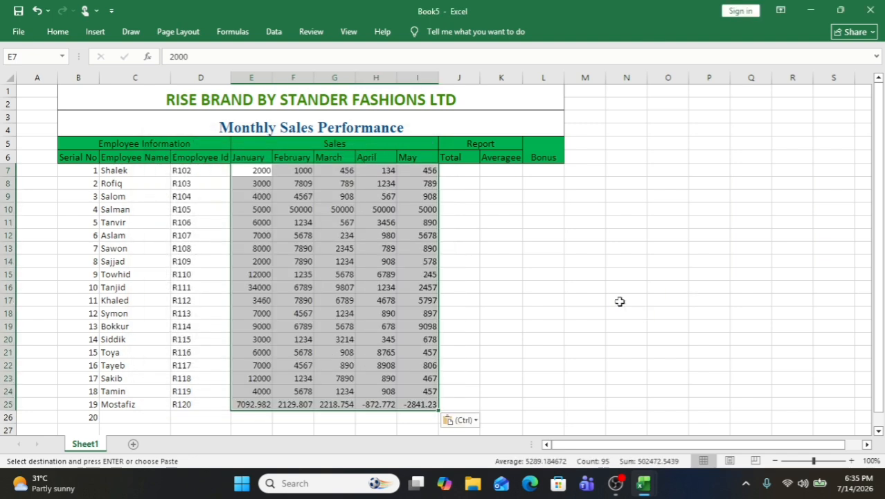
pyautogui.click(474, 205)
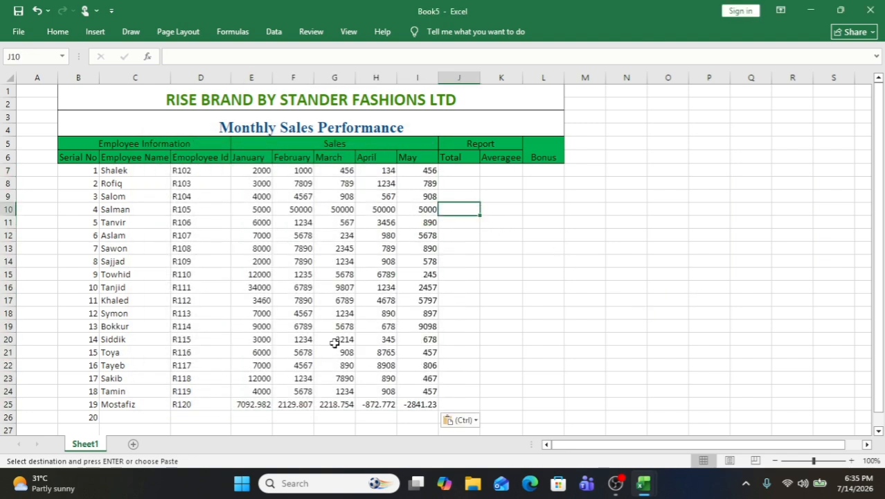
# Step: Enter the twentieth employee's name in C26 and the employee ID in D26
pyautogui.click(113, 418)
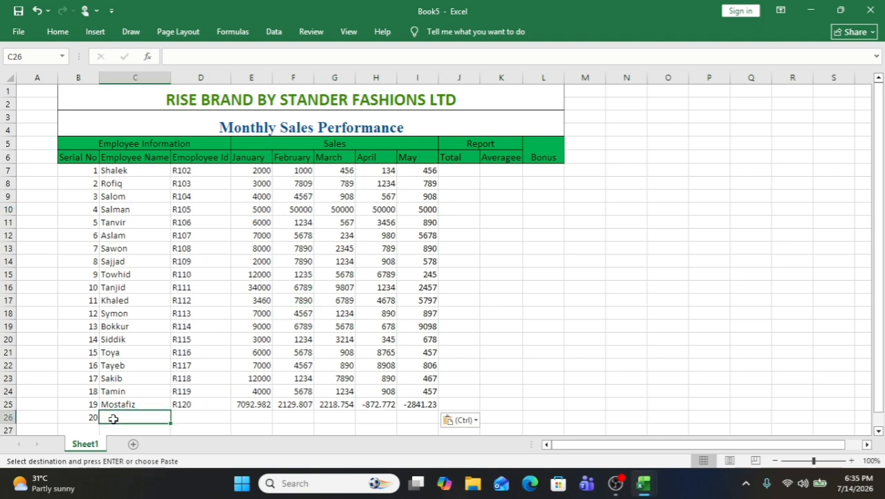
pyautogui.write('Raki')
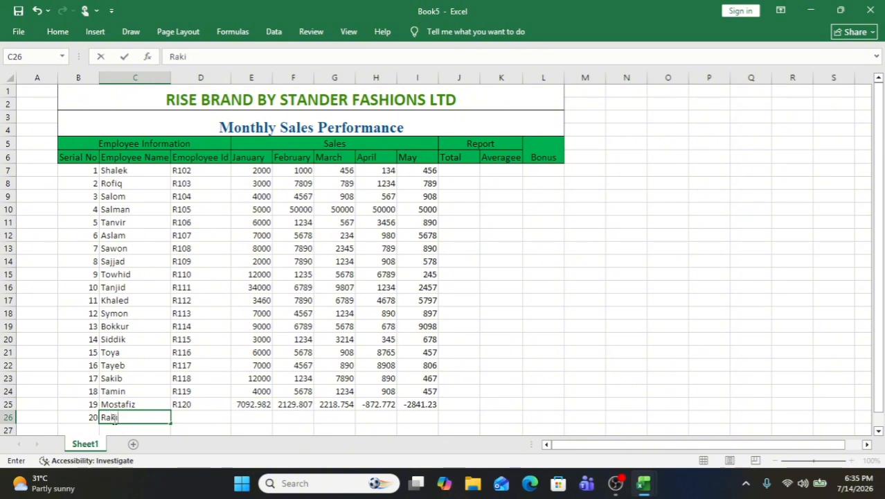
pyautogui.write('b')
pyautogui.click(191, 418)
pyautogui.write('R')
pyautogui.write('120')
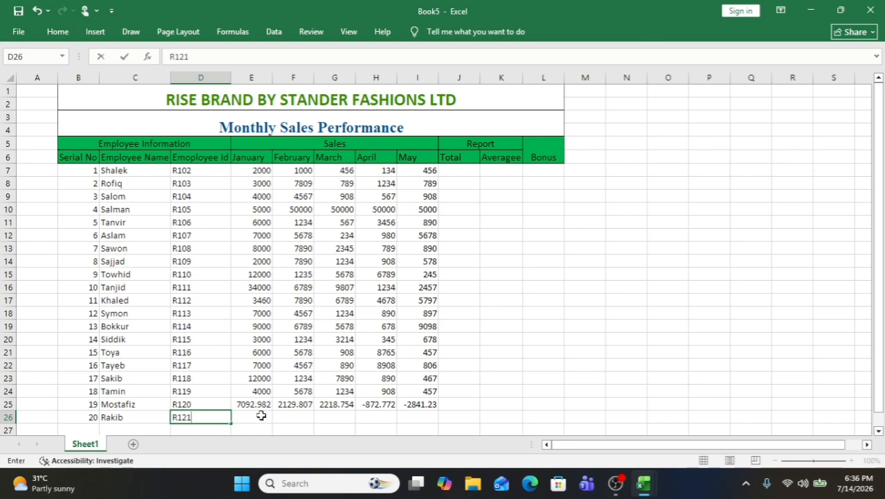
# Step: Enter the January to May sales 45667, 568867, 456676, 5654676 and 667565 in E26:I26
pyautogui.click(261, 415)
pyautogui.write('45667')
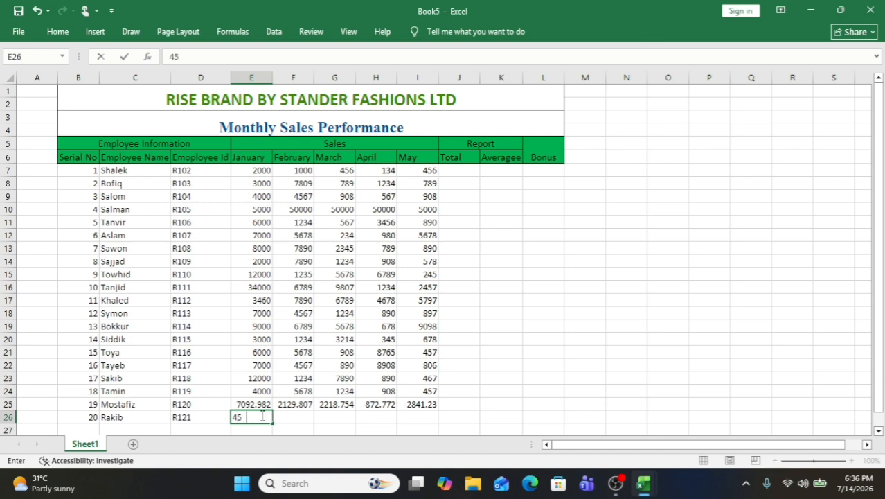
pyautogui.click(300, 420)
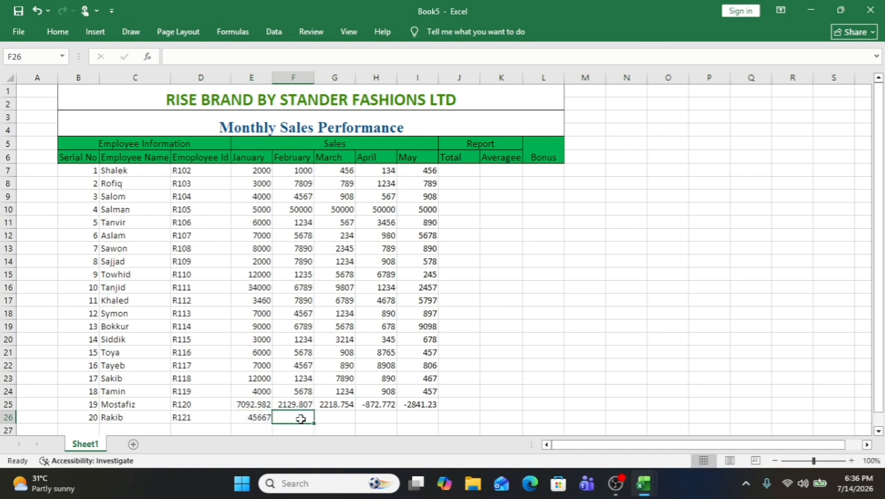
pyautogui.write('5688')
pyautogui.press('Tab')
pyautogui.write('456676')
pyautogui.press('Tab')
pyautogui.write('5654676')
pyautogui.hotkey('ctrl', 'Return')
pyautogui.press('Tab')
pyautogui.write('667565')
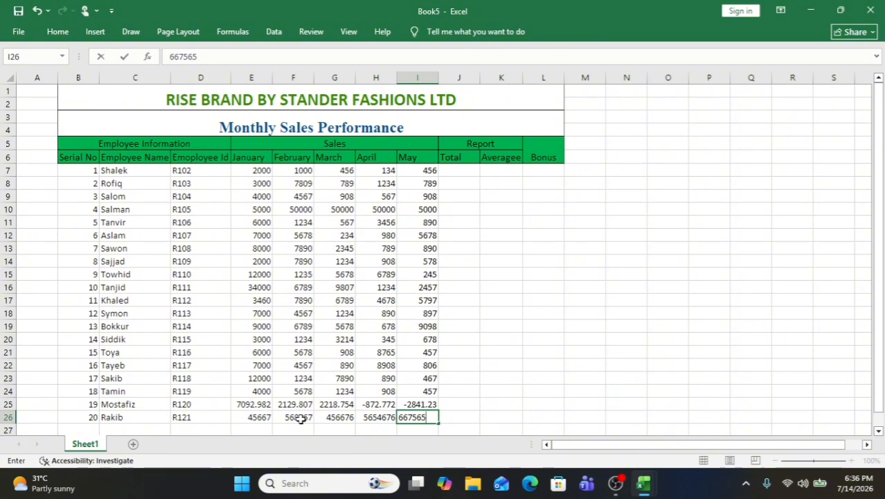
pyautogui.click(457, 274)
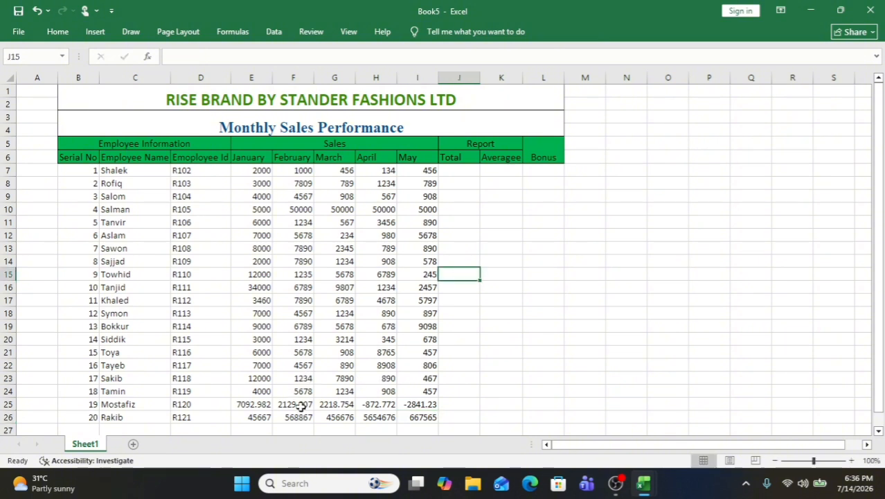
# Step: Total the January sales in E27 with =SUM(E7:E26) and fill the formula across to May in I27
pyautogui.click(252, 430)
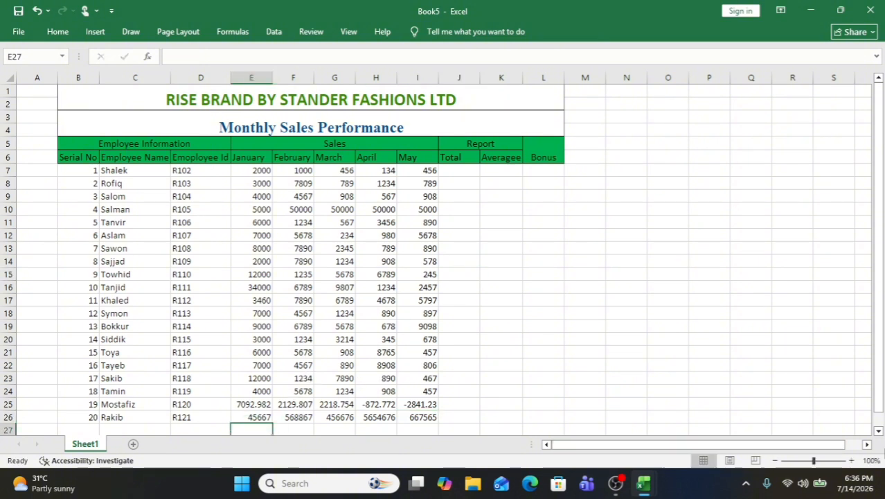
pyautogui.click(878, 419)
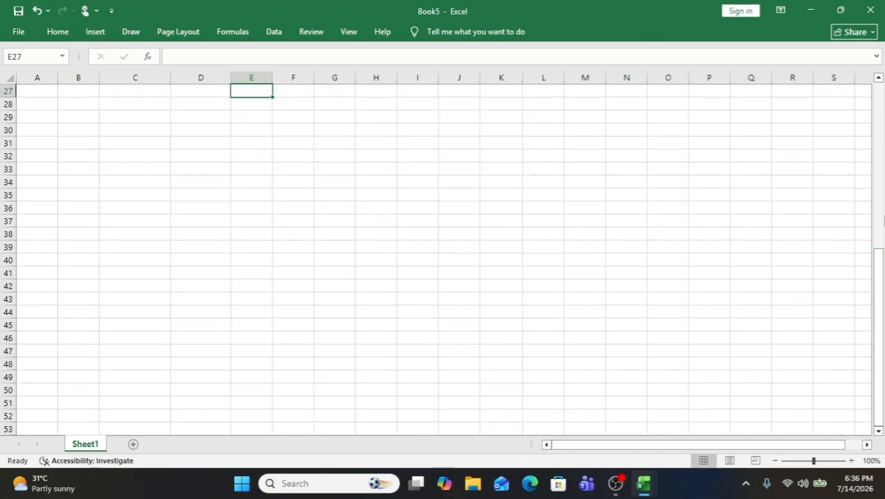
pyautogui.click(878, 215)
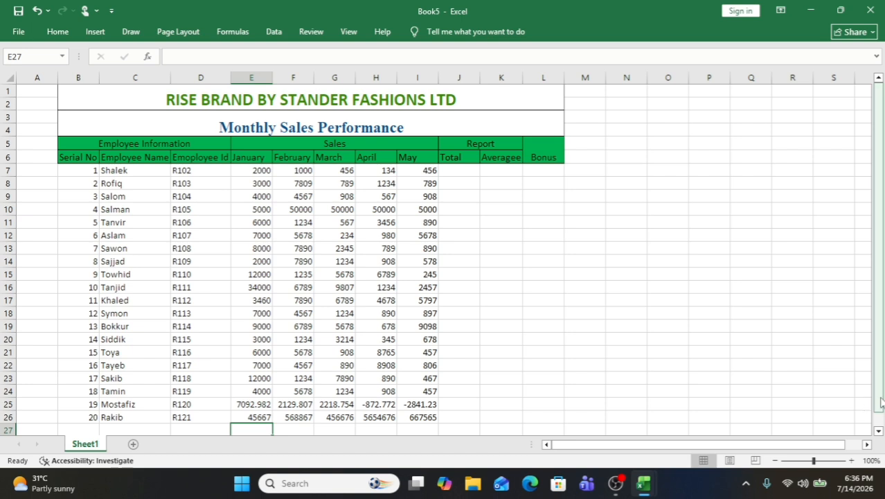
pyautogui.scroll(-1, 878, 405)
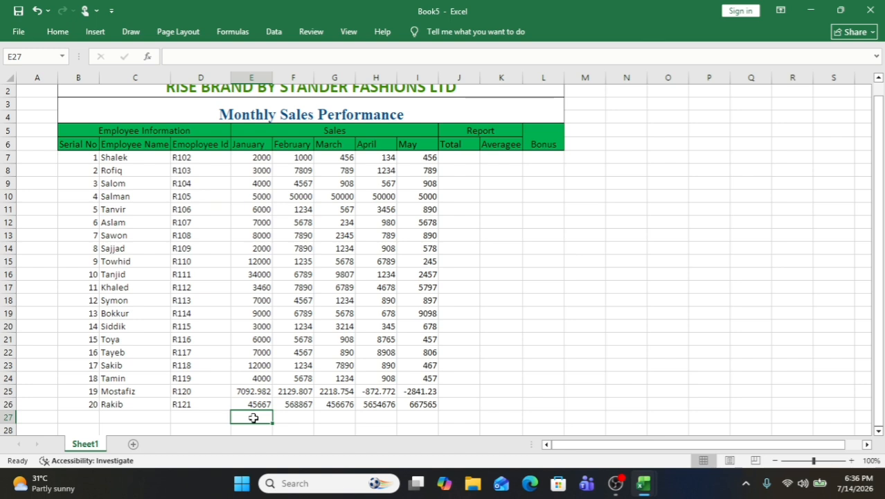
pyautogui.write('=')
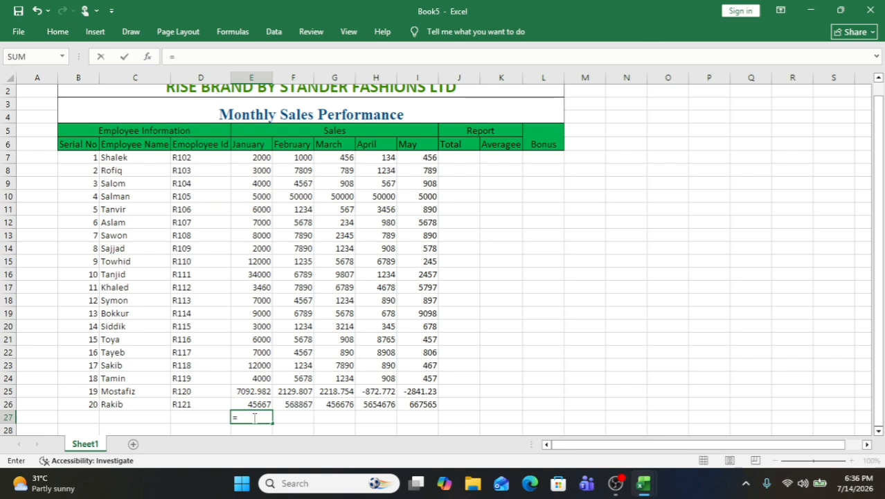
pyautogui.write('su')
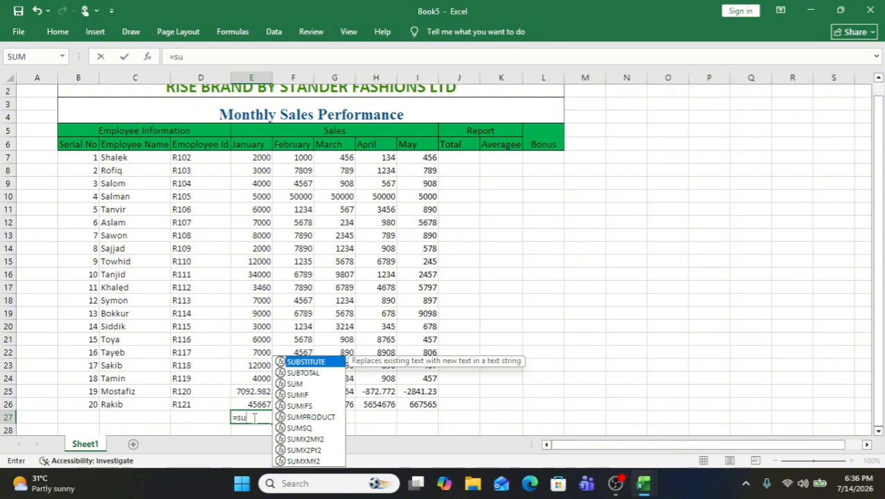
pyautogui.write('m')
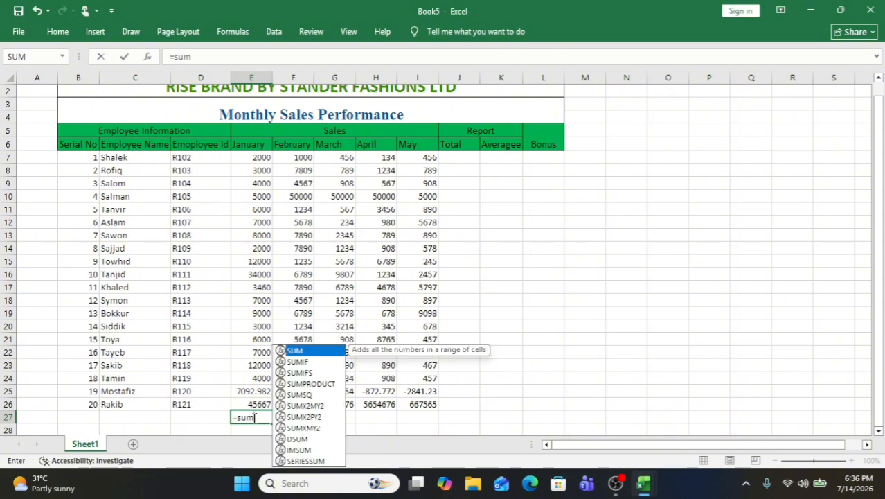
pyautogui.doubleClick(323, 351)
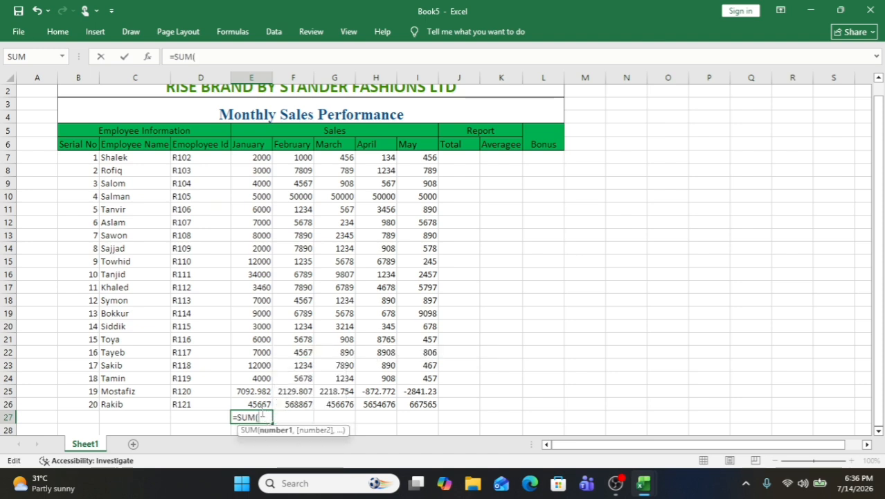
pyautogui.moveTo(249, 156); pyautogui.dragTo(245, 405)
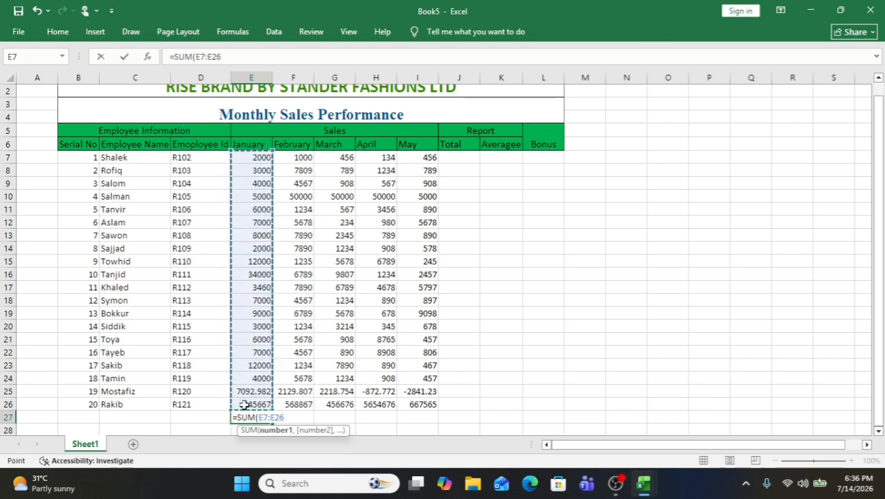
pyautogui.write(')')
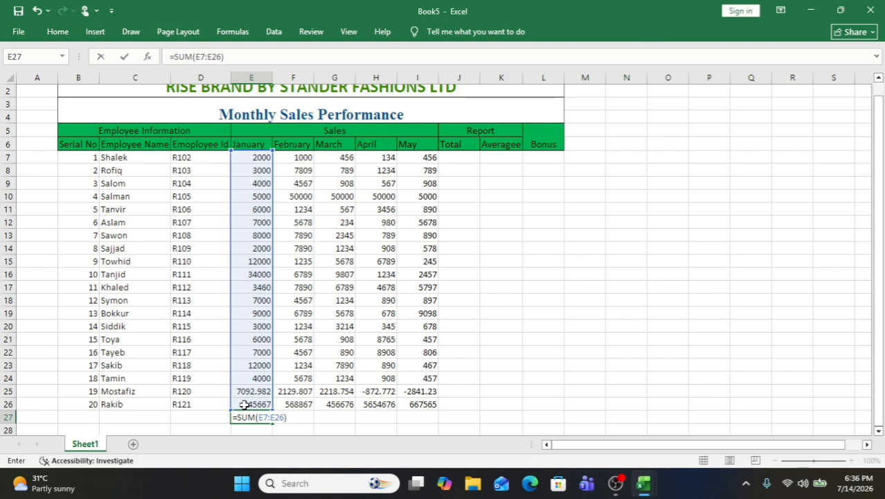
pyautogui.press('Return')
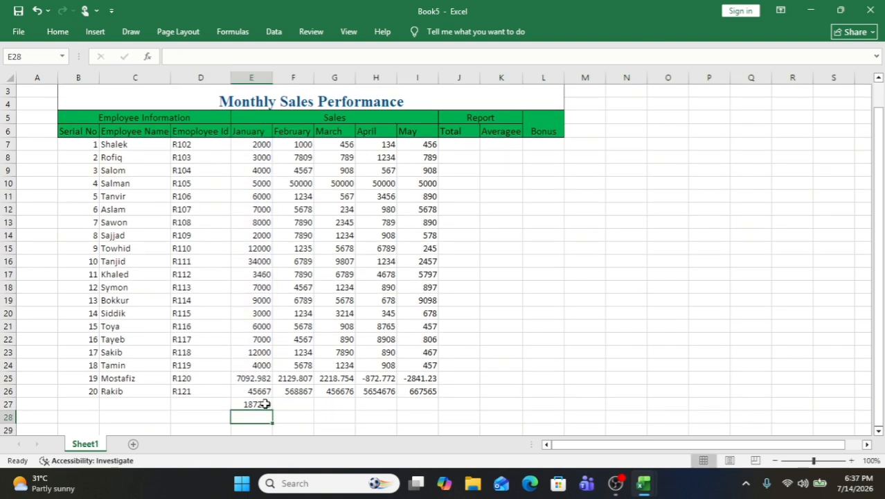
pyautogui.click(262, 405)
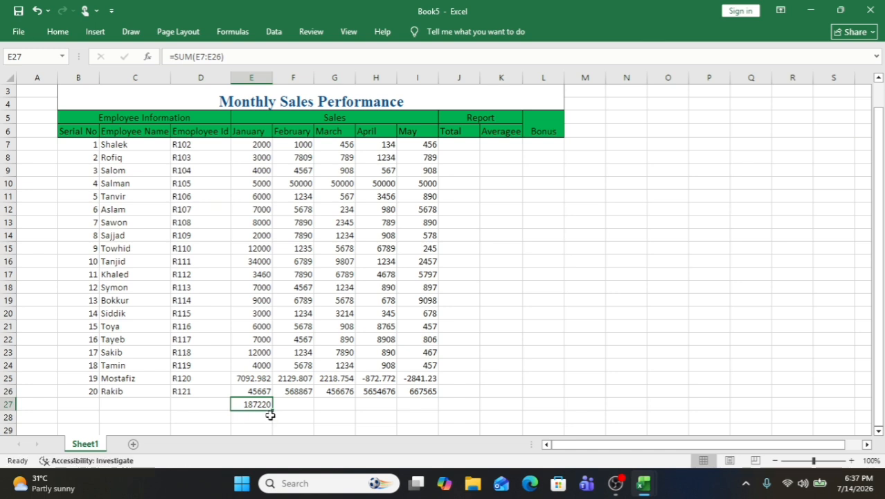
pyautogui.moveTo(270, 410); pyautogui.dragTo(422, 413)
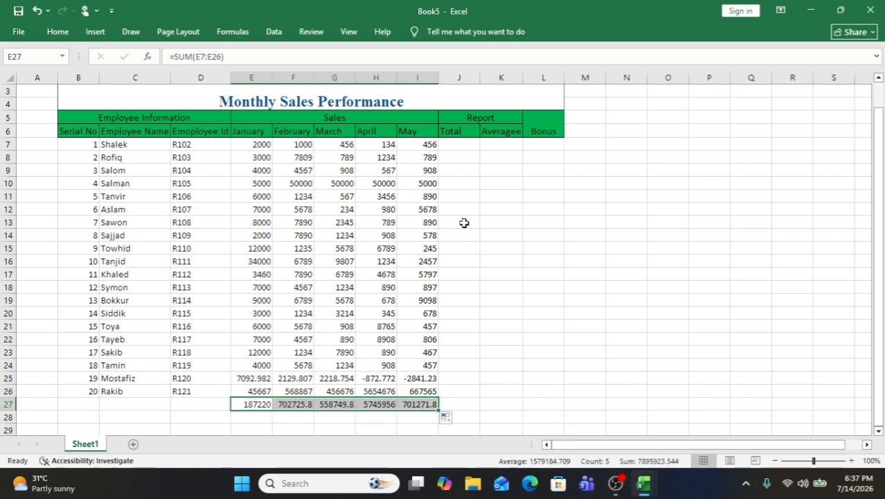
# Step: Enter =SUM(E7:I7) in J7 to total the first employee's January to May sales
pyautogui.click(458, 146)
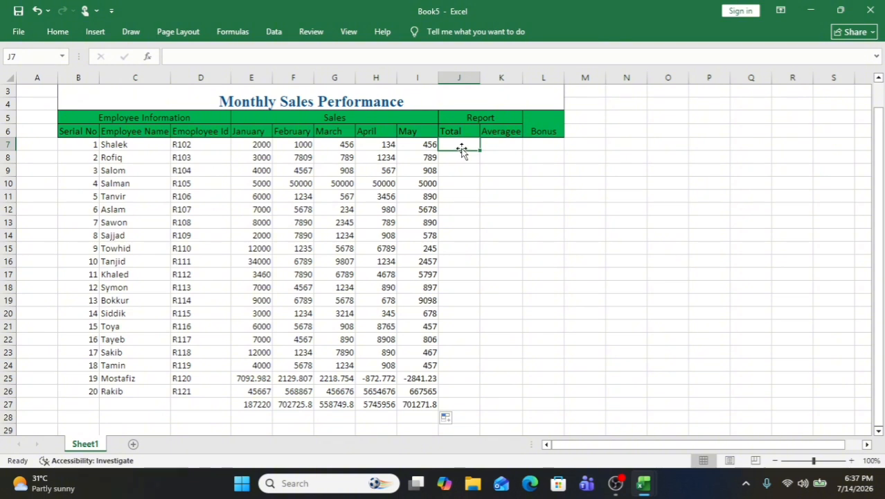
pyautogui.write('=')
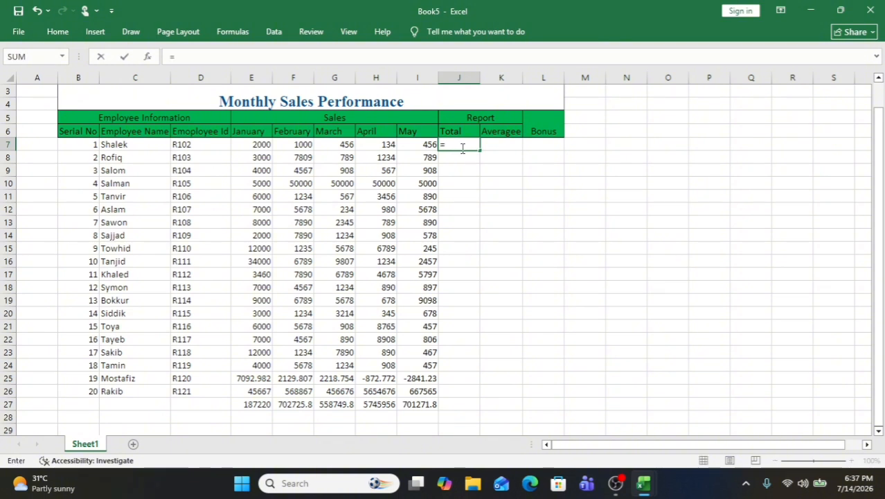
pyautogui.write('S')
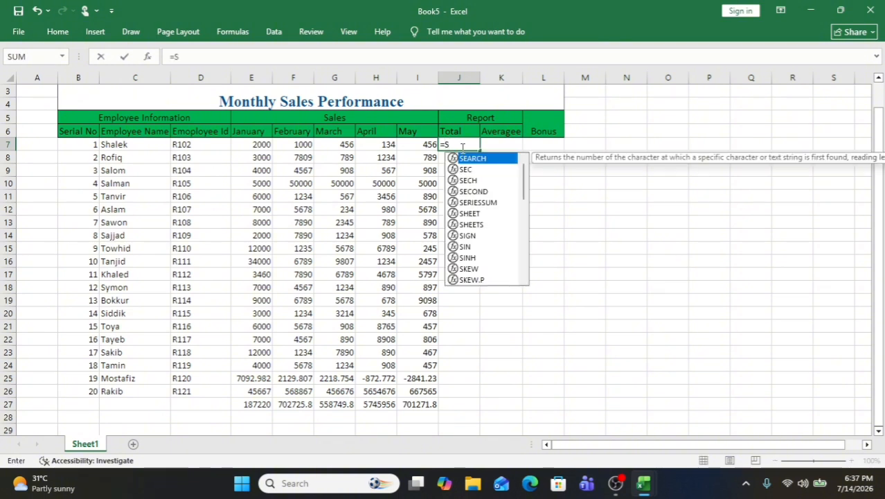
pyautogui.write('um')
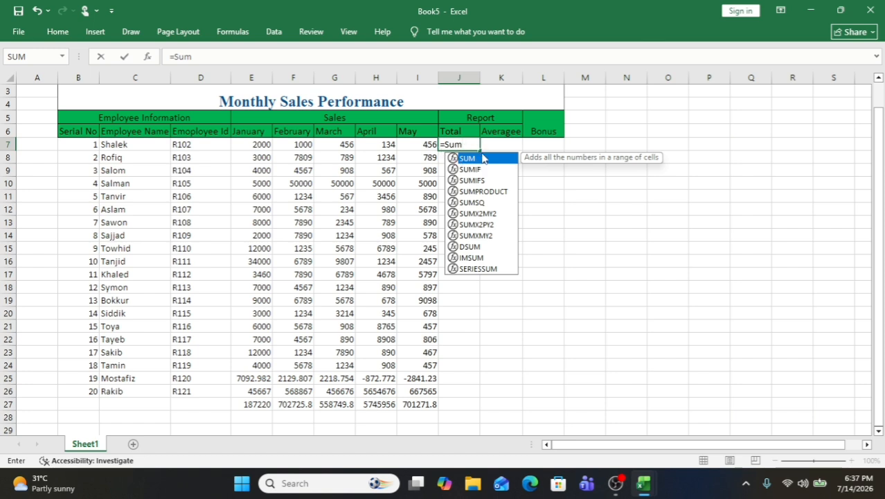
pyautogui.doubleClick(482, 158)
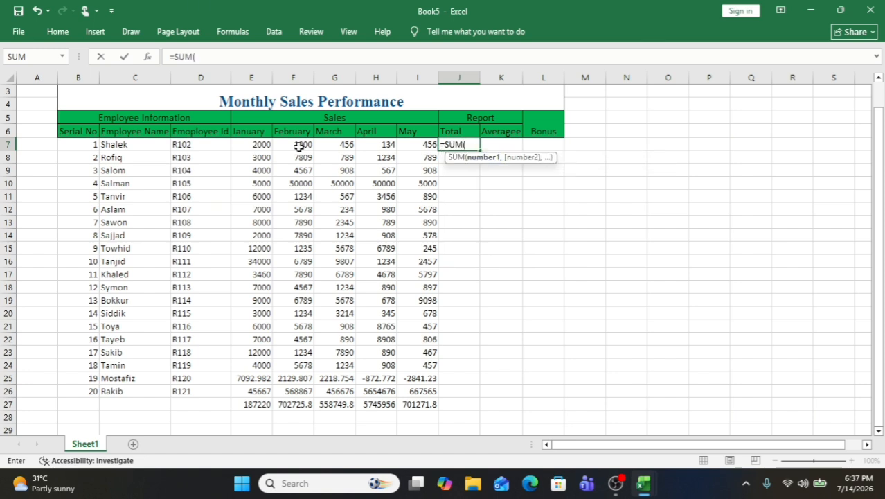
pyautogui.moveTo(250, 145); pyautogui.dragTo(412, 151)
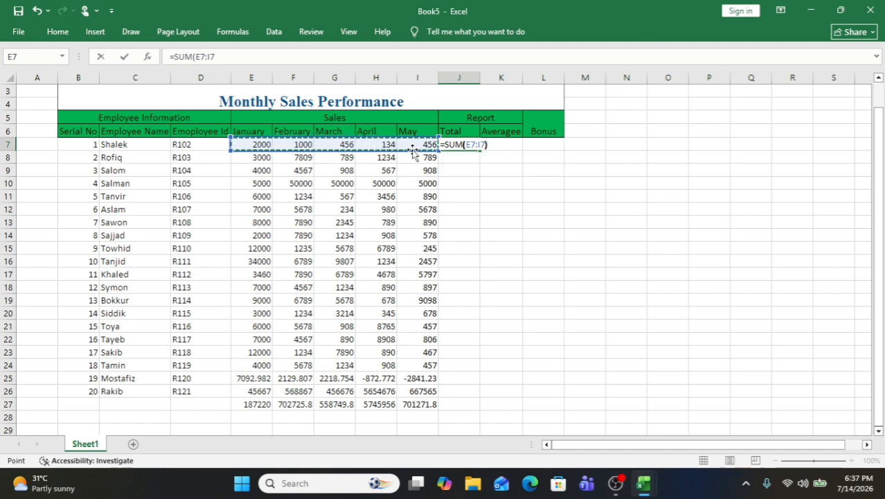
pyautogui.press('Return')
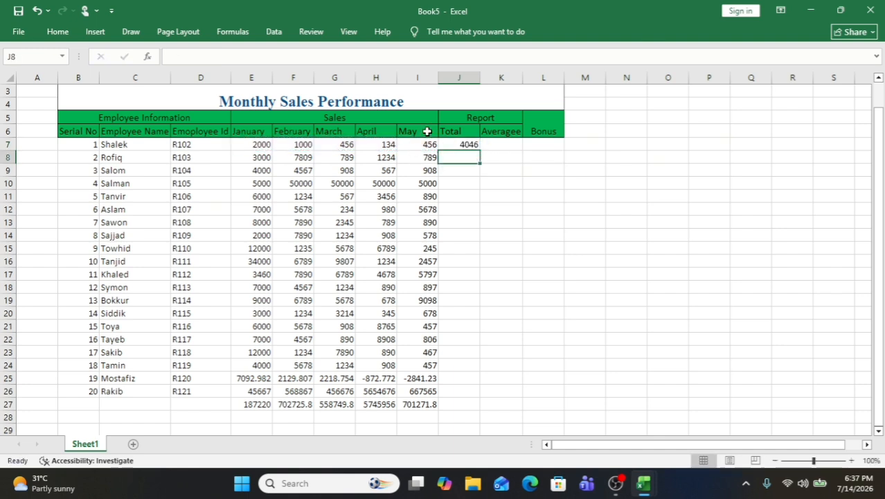
# Step: Fill the total formula from J7 down to J26, leaving J27 empty
pyautogui.click(449, 141)
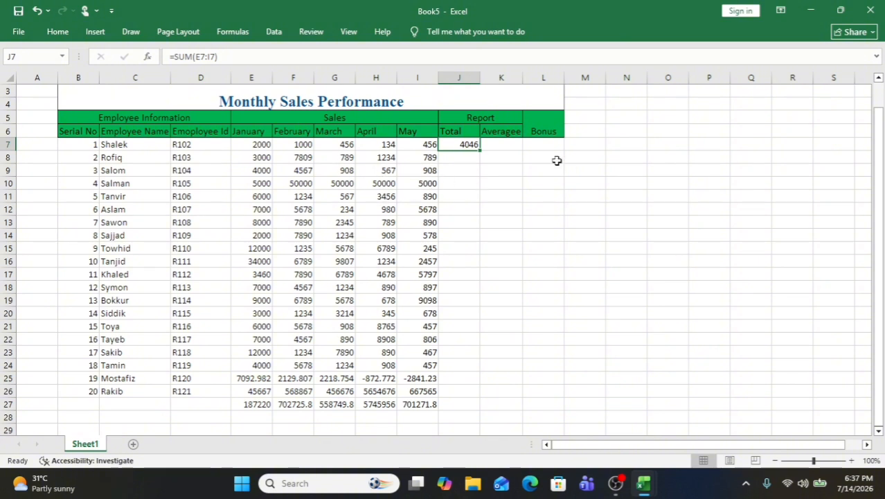
pyautogui.moveTo(478, 148); pyautogui.dragTo(469, 408)
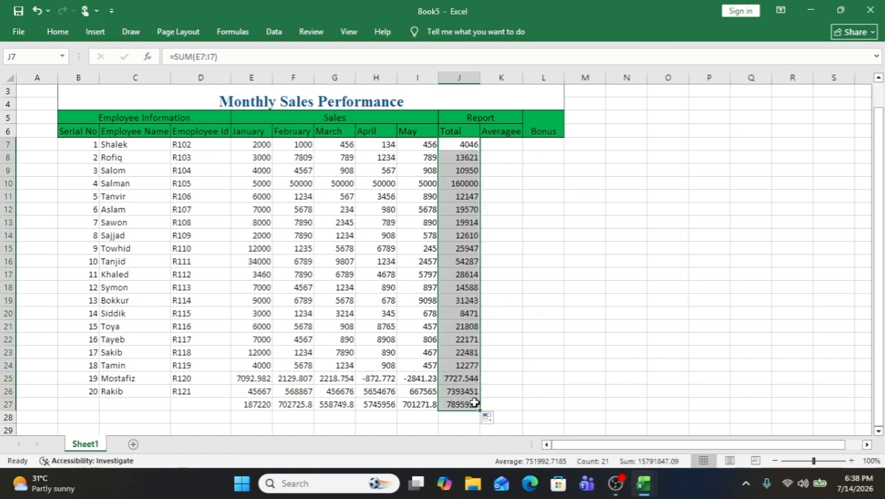
pyautogui.moveTo(479, 410); pyautogui.dragTo(475, 403)
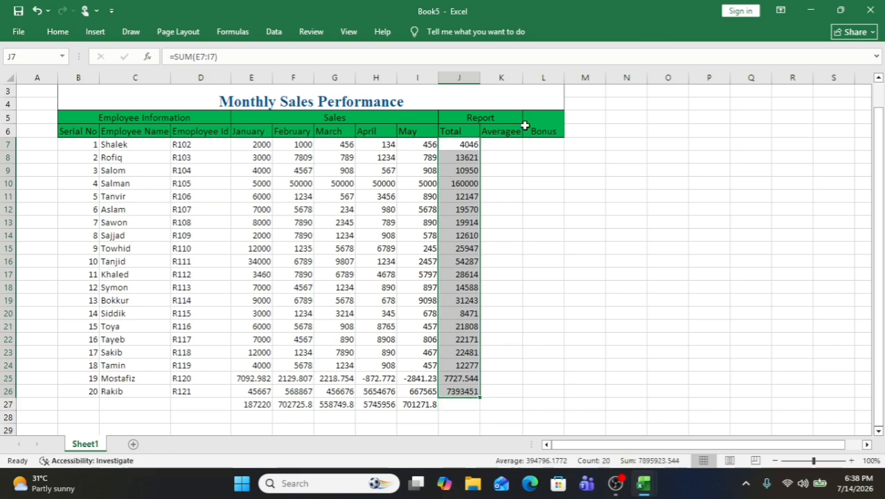
# Step: Enter =AVERAGE(E7:J7) in K7 as the first employee's average
pyautogui.click(506, 149)
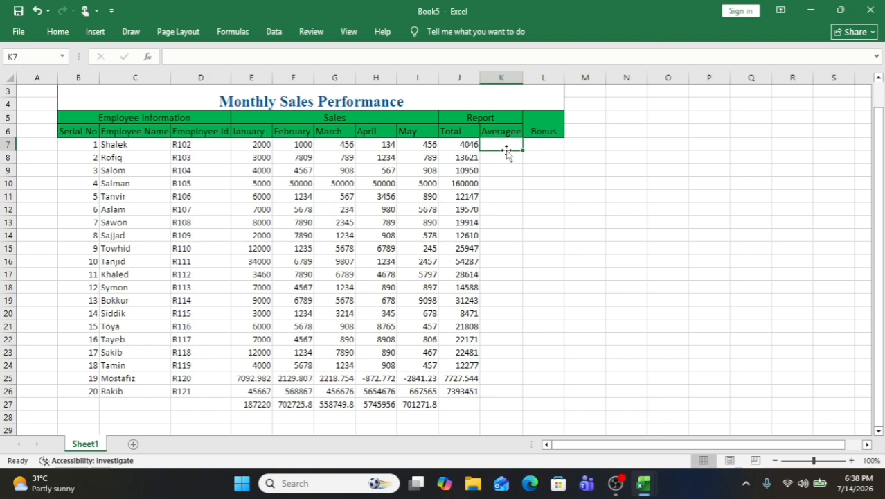
pyautogui.write('=A')
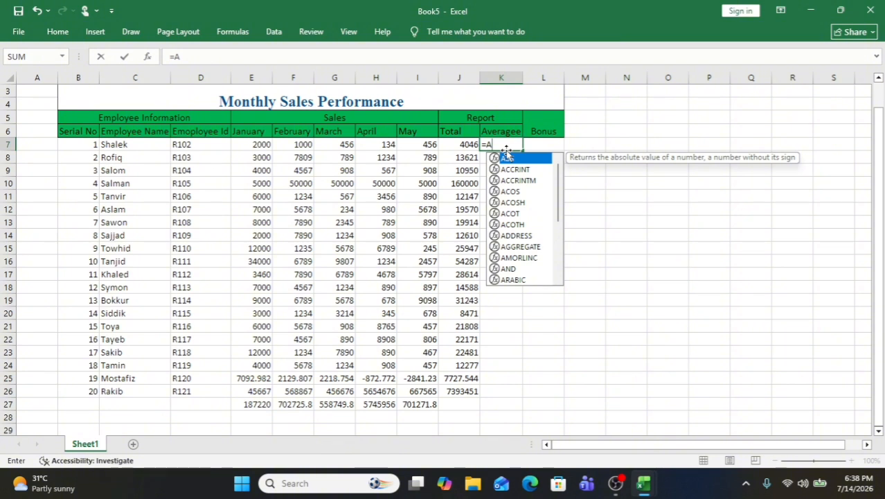
pyautogui.write('ver')
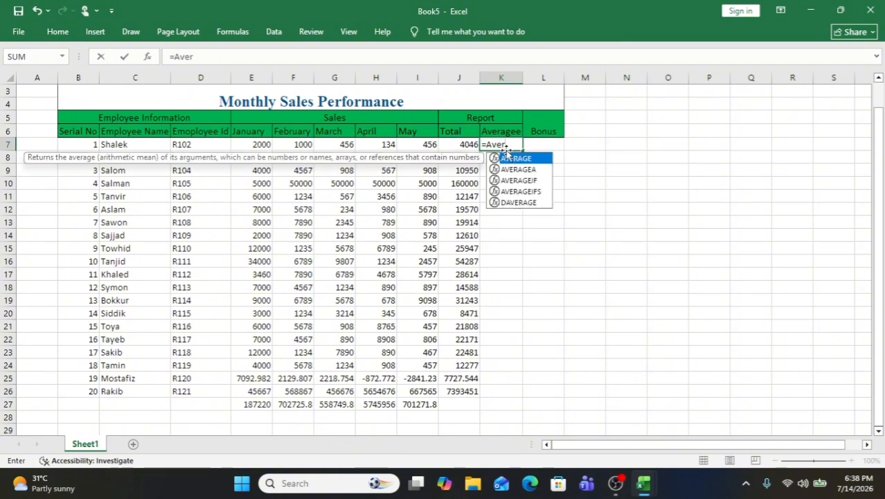
pyautogui.doubleClick(527, 158)
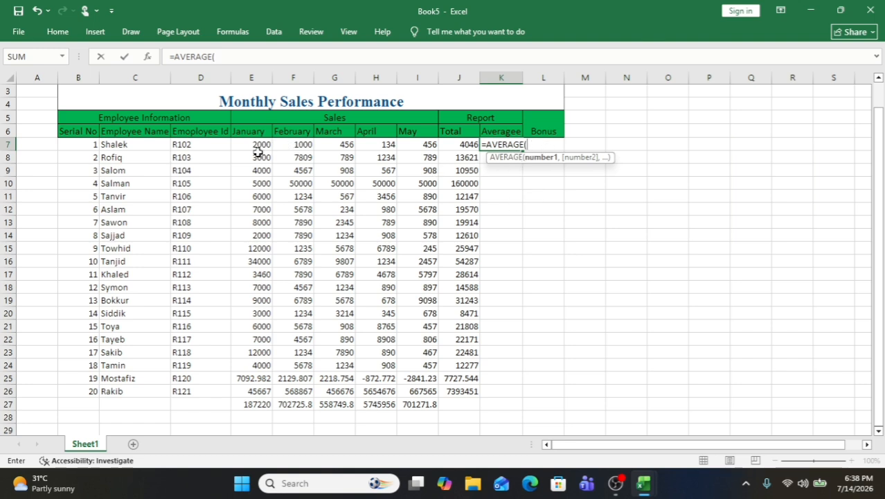
pyautogui.moveTo(246, 147); pyautogui.dragTo(454, 144)
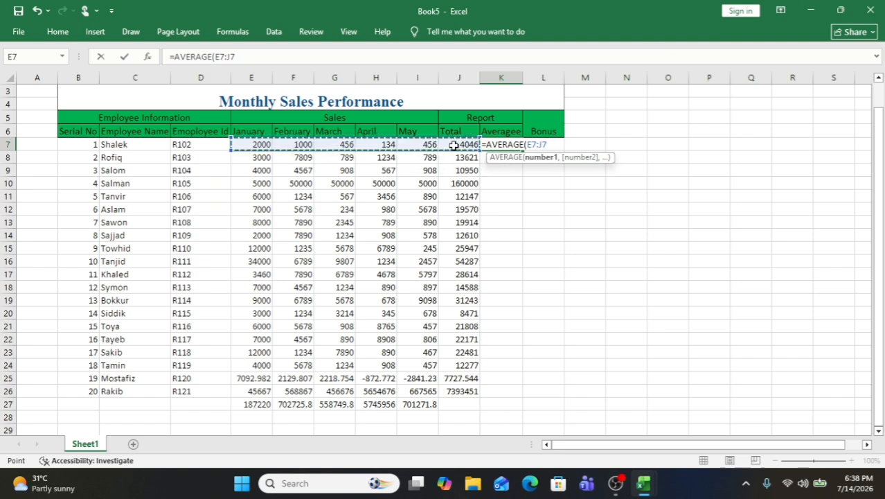
pyautogui.write(')')
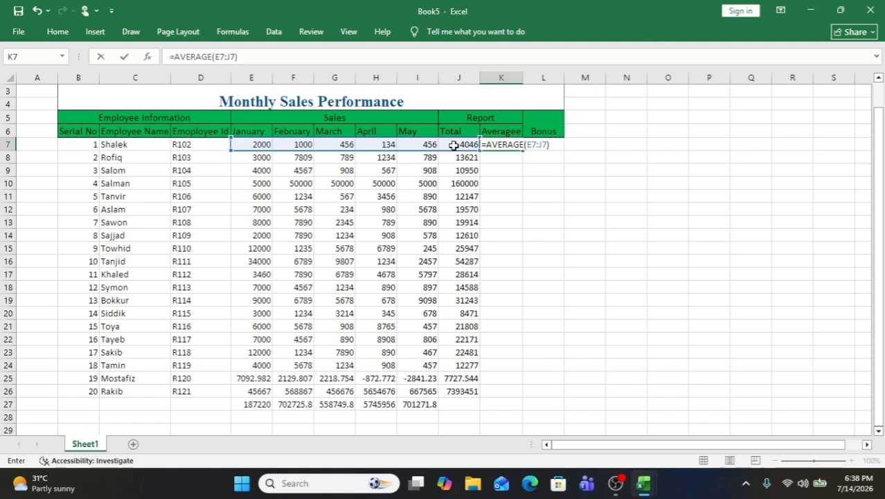
pyautogui.press('Return')
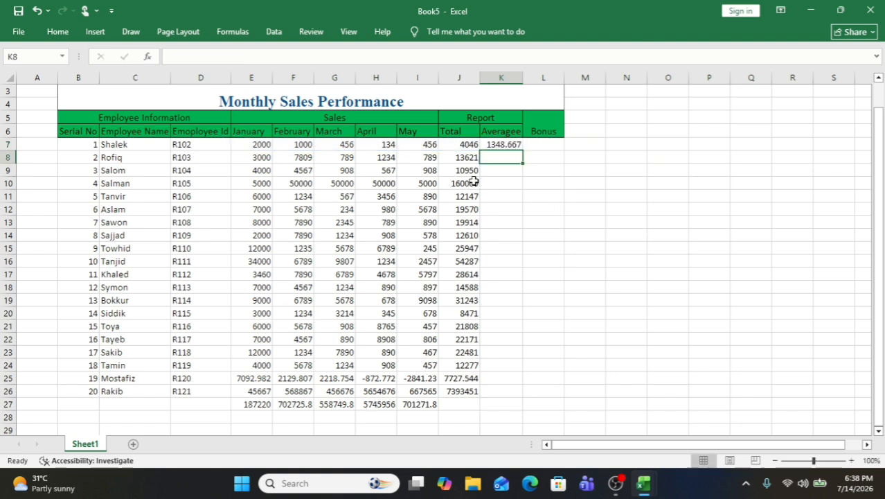
# Step: Fill the average formula from K7 down to K26 for all the employees
pyautogui.click(502, 145)
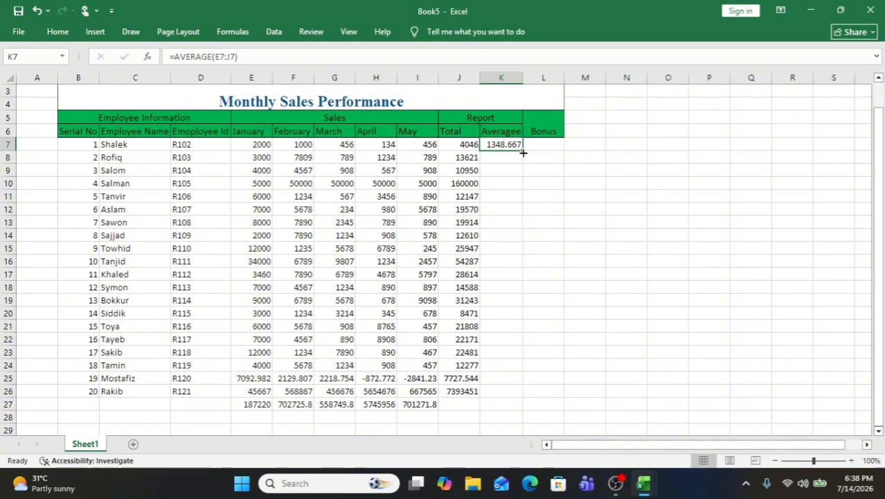
pyautogui.moveTo(522, 149); pyautogui.dragTo(510, 394)
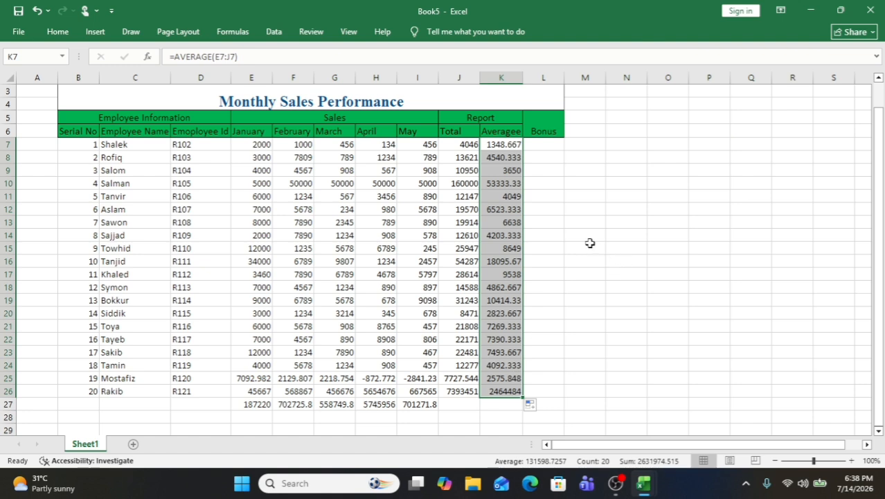
pyautogui.click(552, 234)
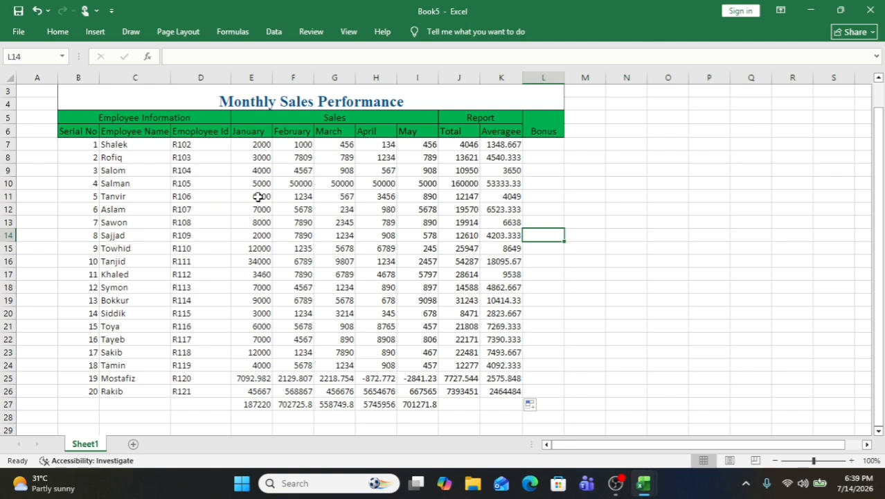
# Step: Highlight the sales values in E7:I26 that are less than 5000 using Yellow Fill with Dark Yellow Text
pyautogui.click(247, 145)
pyautogui.moveTo(248, 145); pyautogui.dragTo(428, 389)
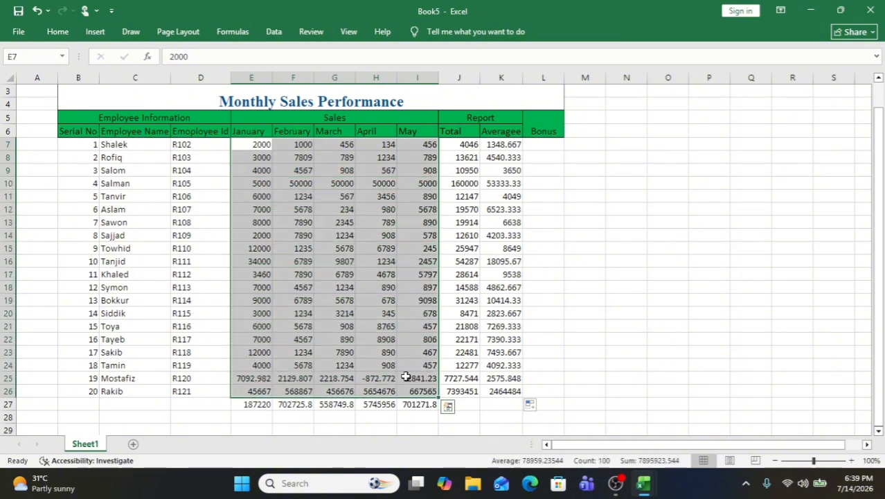
pyautogui.click(54, 33)
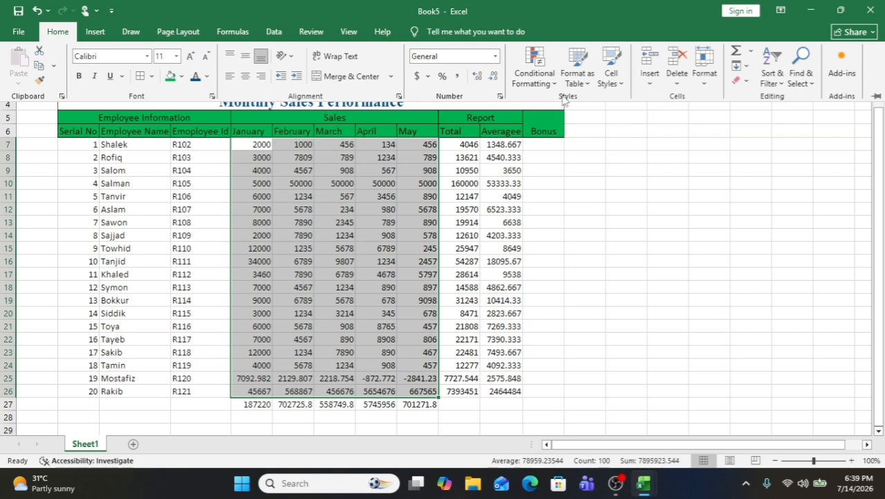
pyautogui.click(554, 84)
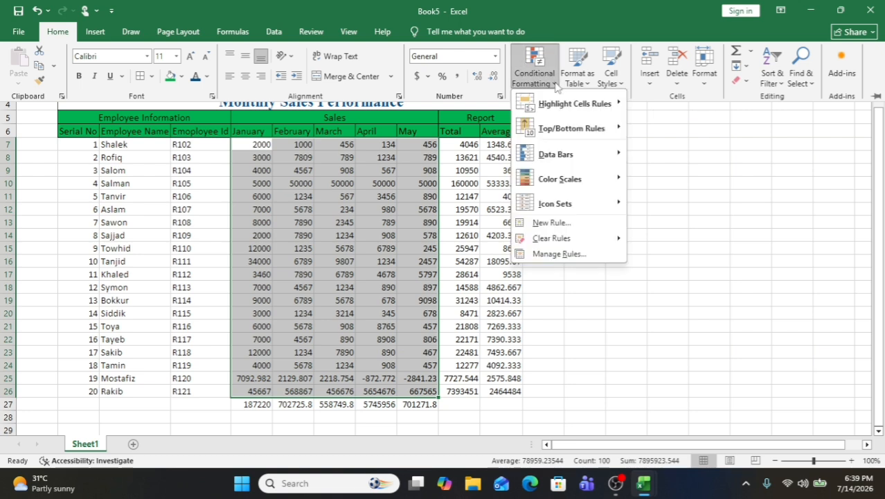
pyautogui.moveTo(547, 108)
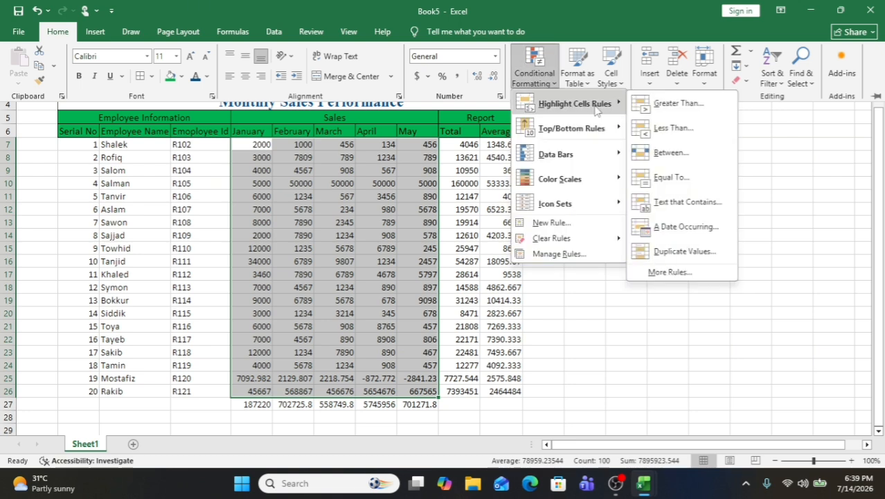
pyautogui.click(675, 128)
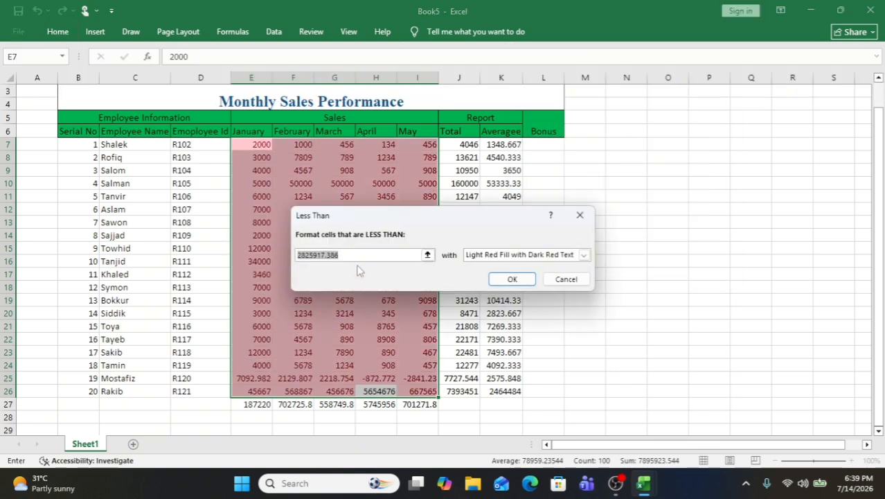
pyautogui.click(363, 255)
pyautogui.press('BackSpace')
pyautogui.press('BackSpace')
pyautogui.press('BackSpace')
pyautogui.press('BackSpace')
pyautogui.press('BackSpace')
pyautogui.press('BackSpace')
pyautogui.press('BackSpace')
pyautogui.press('BackSpace')
pyautogui.press('BackSpace')
pyautogui.press('BackSpace')
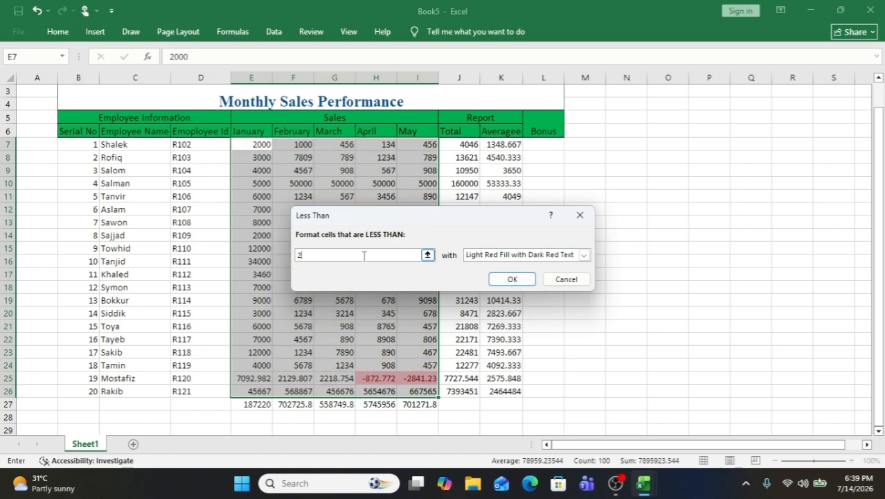
pyautogui.write('5000')
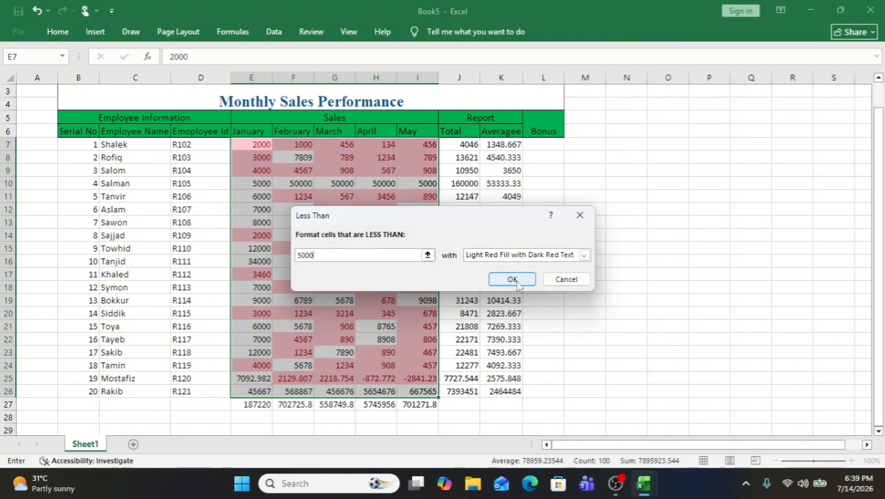
pyautogui.click(583, 255)
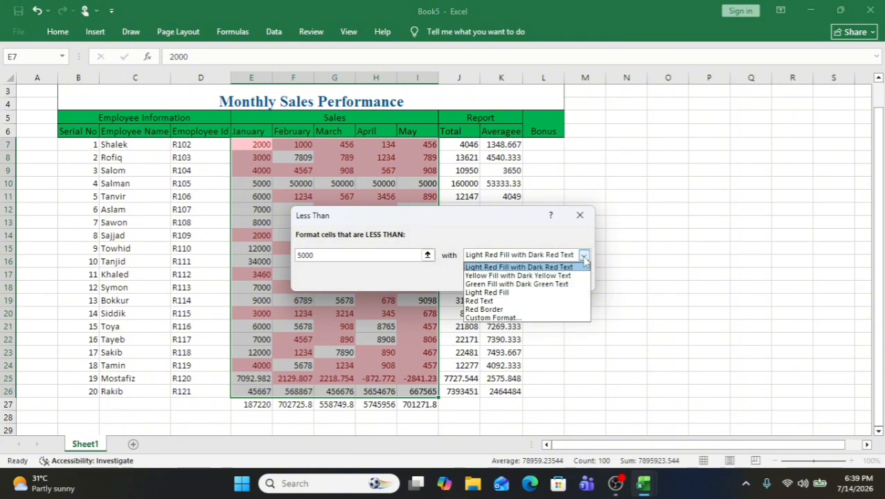
pyautogui.click(526, 276)
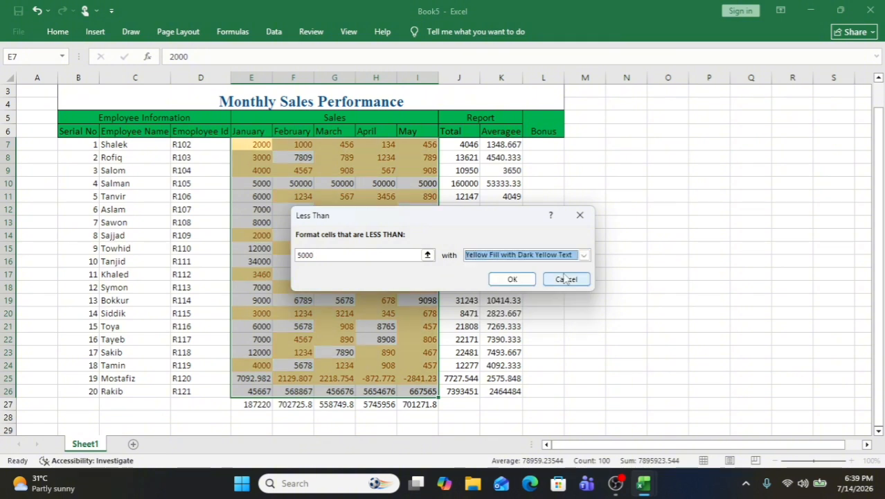
pyautogui.click(509, 281)
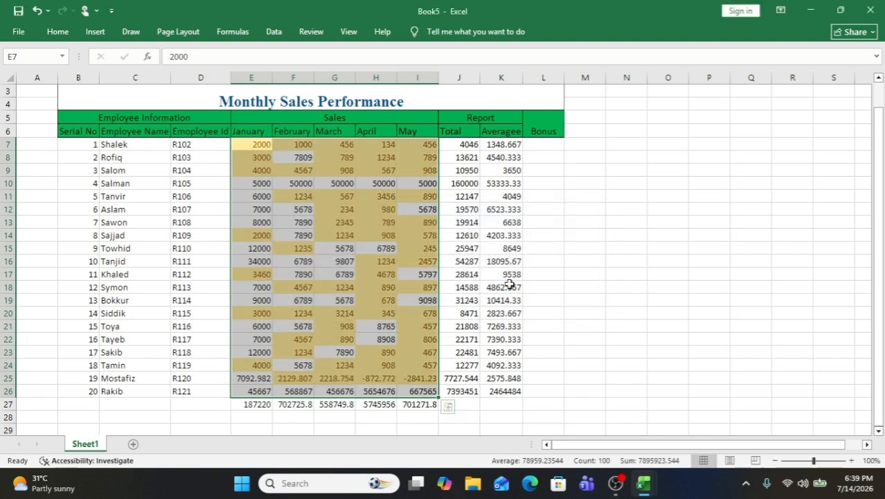
pyautogui.click(279, 323)
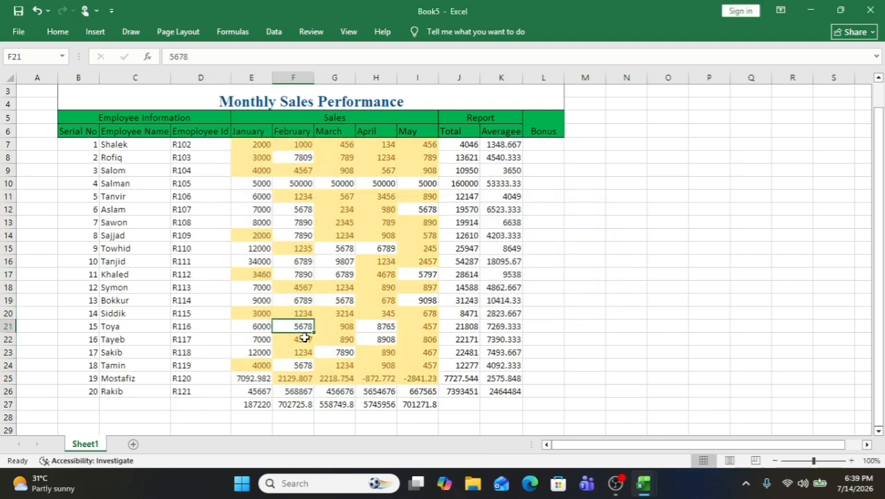
# Step: Highlight the averages in K7:K26 that are greater than 5000 using Green Fill with Dark Green Text
pyautogui.moveTo(505, 144); pyautogui.dragTo(510, 389)
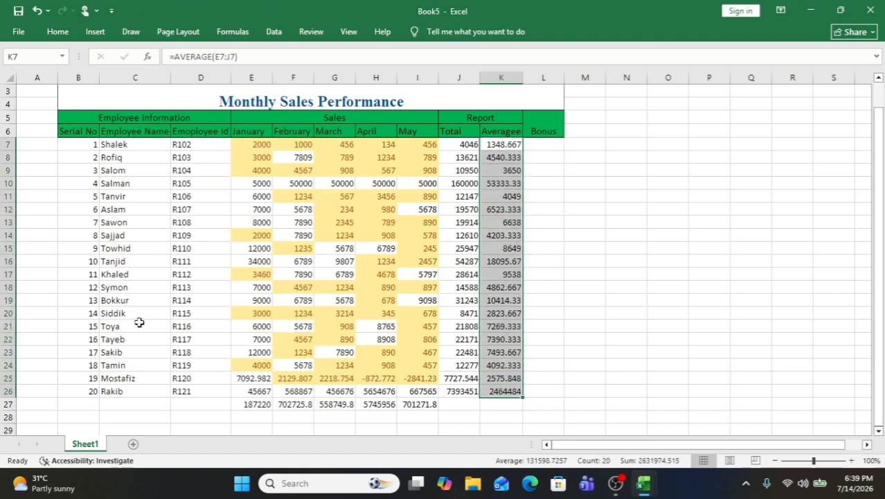
pyautogui.click(57, 31)
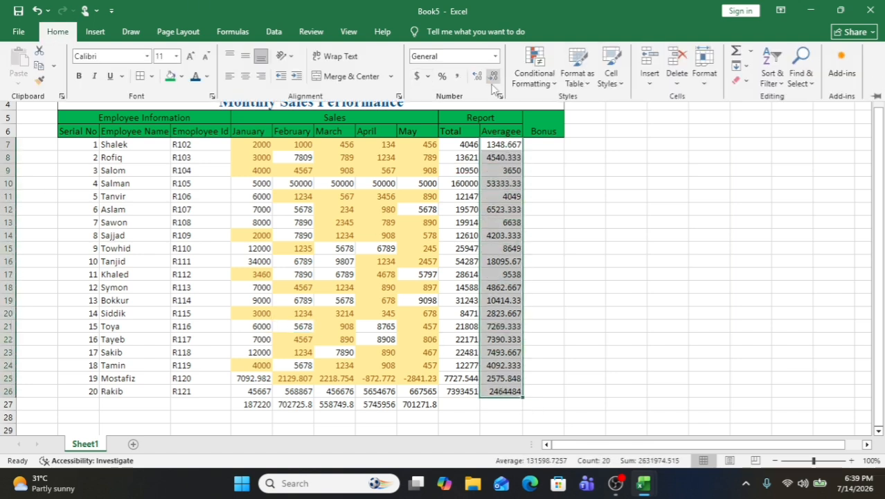
pyautogui.click(544, 82)
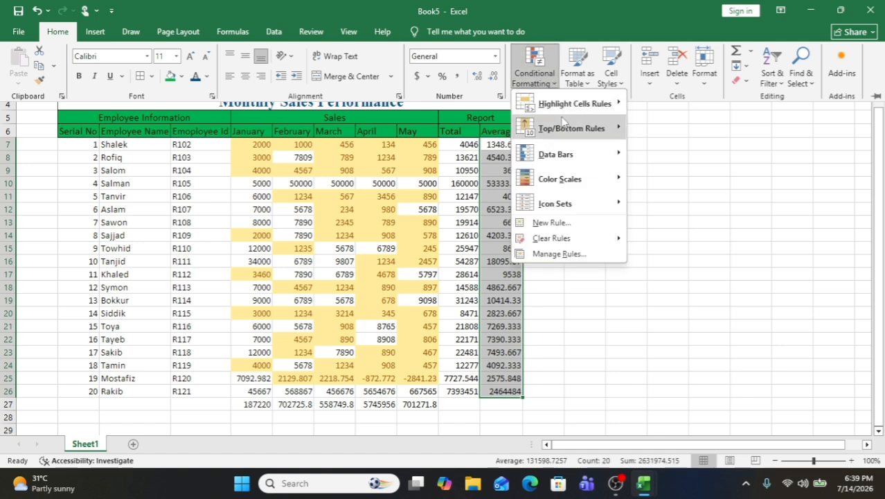
pyautogui.moveTo(569, 103)
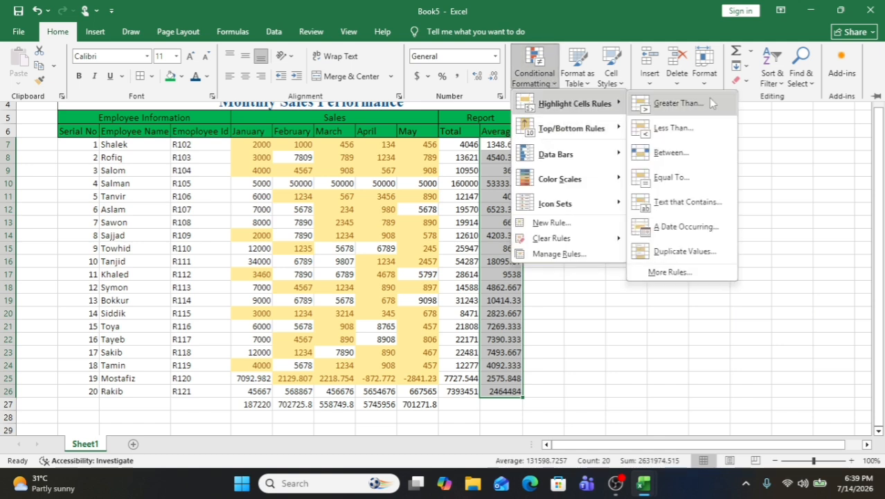
pyautogui.click(711, 104)
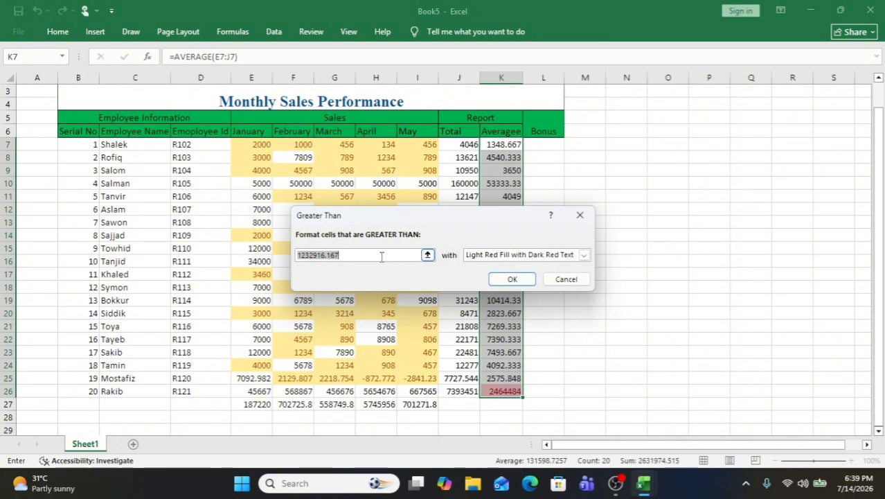
pyautogui.click(380, 256)
pyautogui.press('BackSpace')
pyautogui.press('BackSpace')
pyautogui.press('BackSpace')
pyautogui.press('BackSpace')
pyautogui.press('BackSpace')
pyautogui.press('BackSpace')
pyautogui.press('BackSpace')
pyautogui.press('BackSpace')
pyautogui.press('BackSpace')
pyautogui.press('BackSpace')
pyautogui.press('BackSpace')
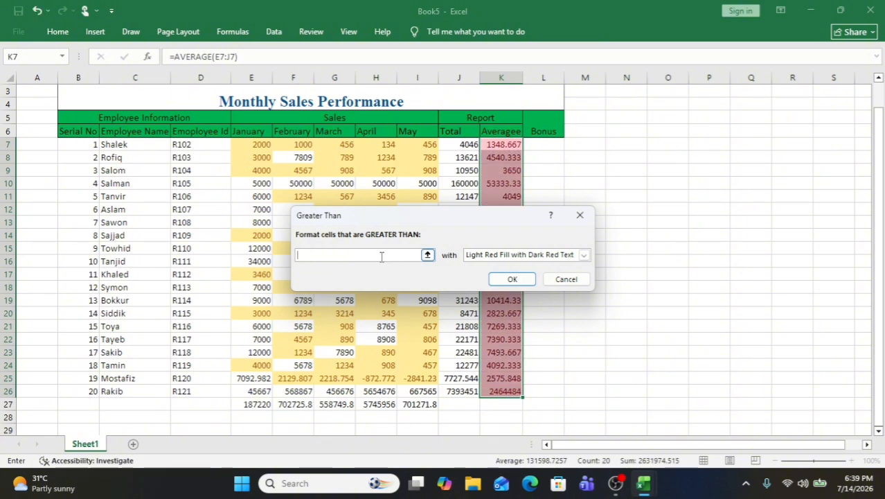
pyautogui.write('5000')
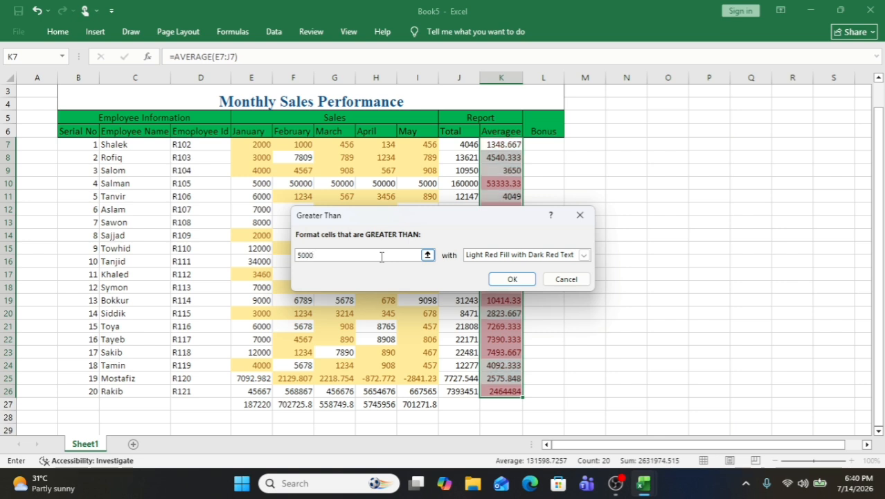
pyautogui.click(584, 255)
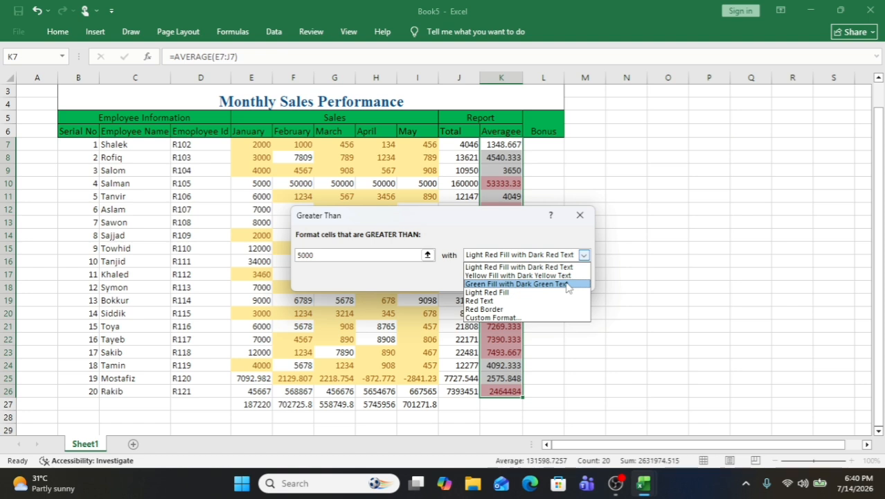
pyautogui.click(567, 284)
pyautogui.click(511, 279)
pyautogui.click(509, 236)
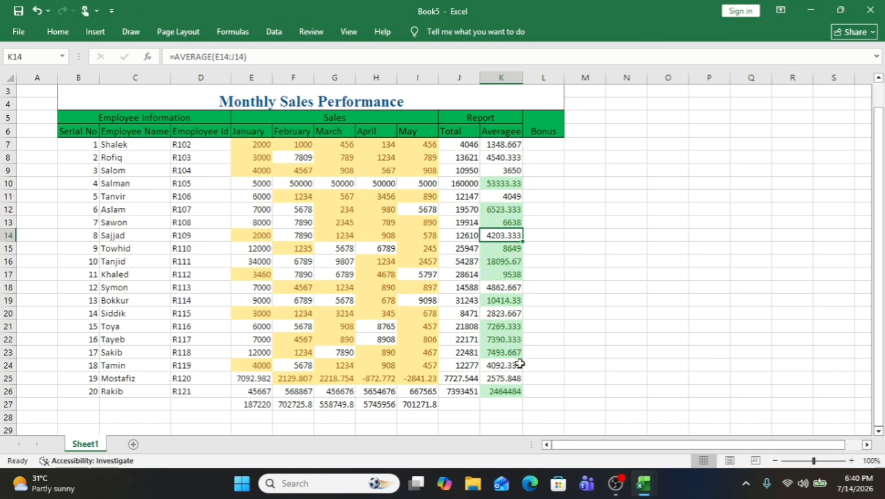
pyautogui.click(545, 292)
pyautogui.click(545, 351)
# Step: Enter =IF(K7>10000,"Bonus Applicabel","Not Applicabel") in L7 as the first employee's bonus status
pyautogui.click(538, 146)
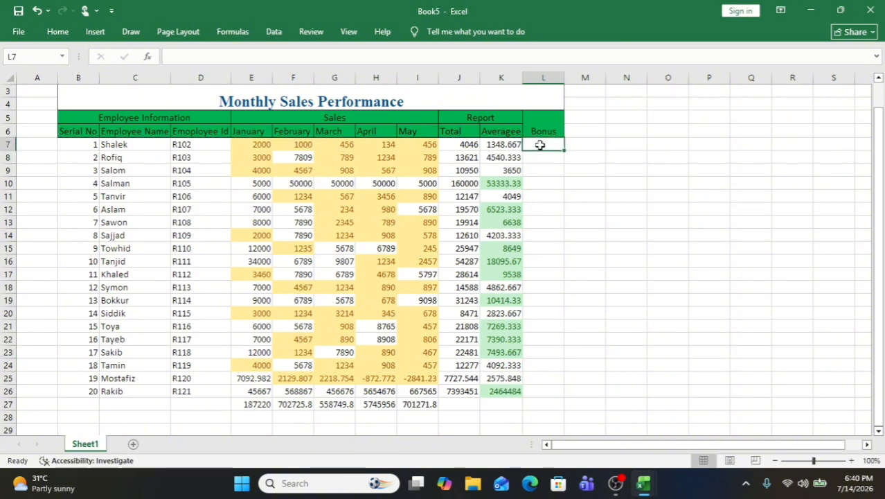
pyautogui.write('=')
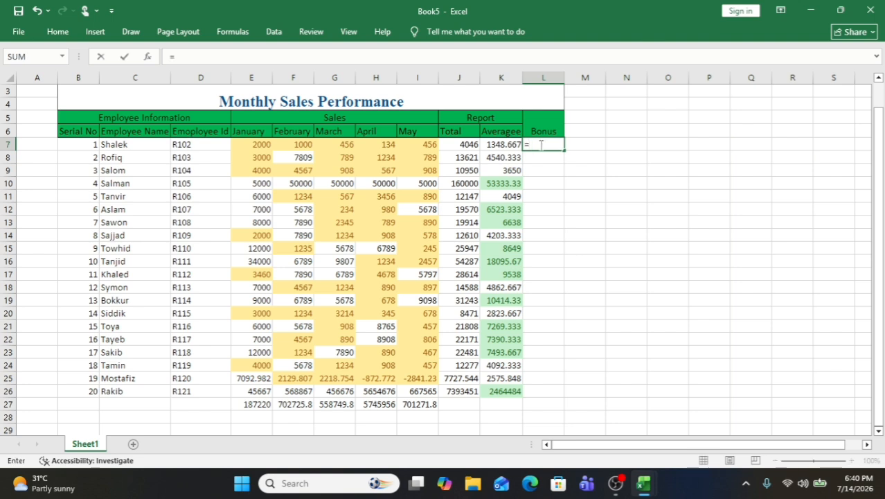
pyautogui.write('if')
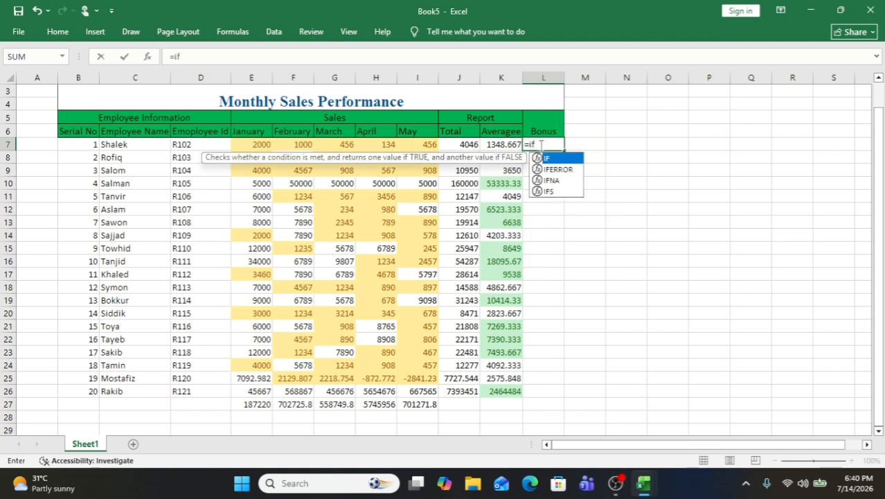
pyautogui.press('Tab')
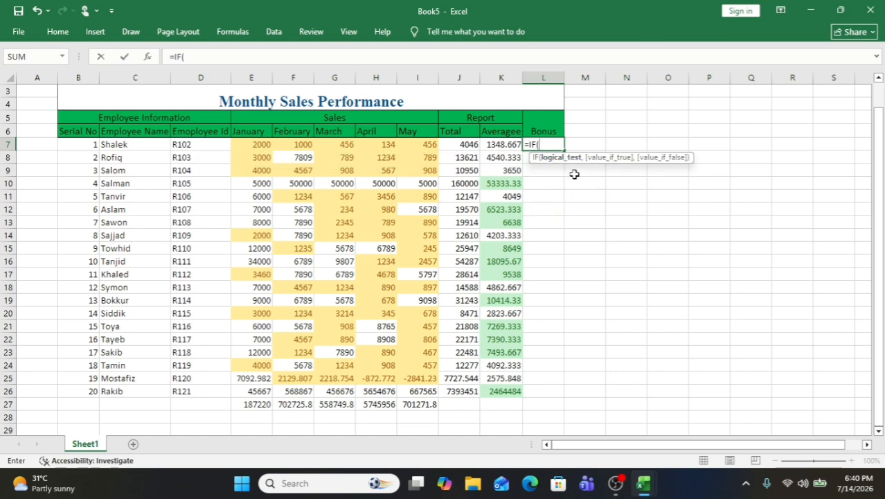
pyautogui.click(499, 145)
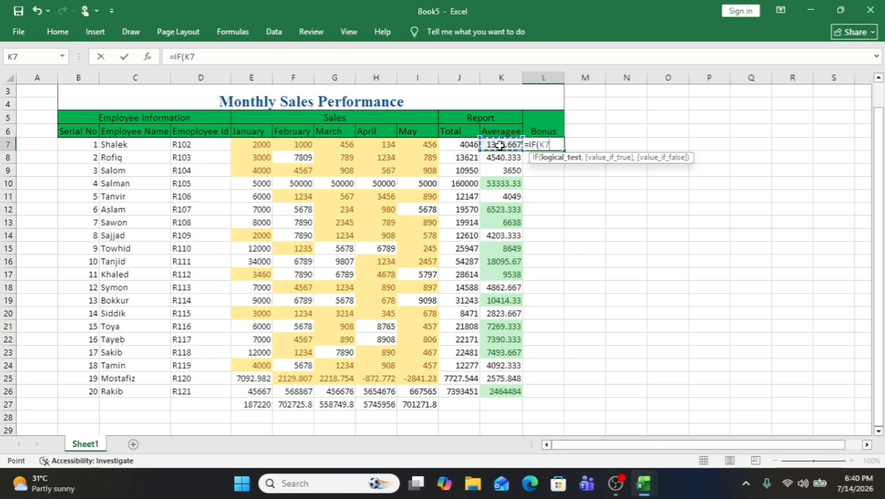
pyautogui.write('>')
pyautogui.write('19')
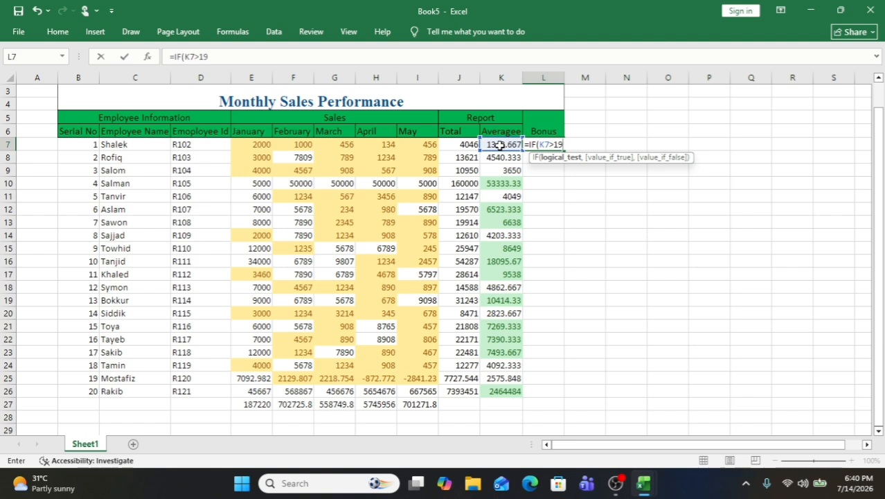
pyautogui.press('BackSpace')
pyautogui.write('0000,')
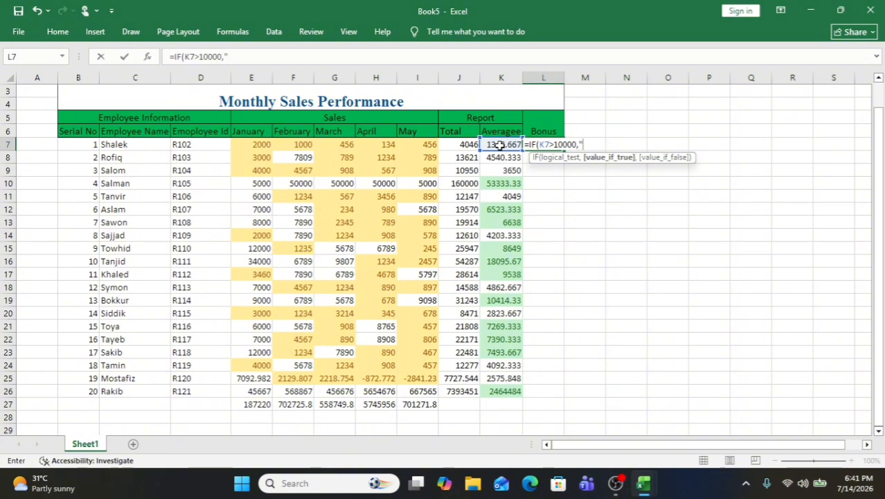
pyautogui.write('"Bom')
pyautogui.press('BackSpace')
pyautogui.write('nus')
pyautogui.write('App')
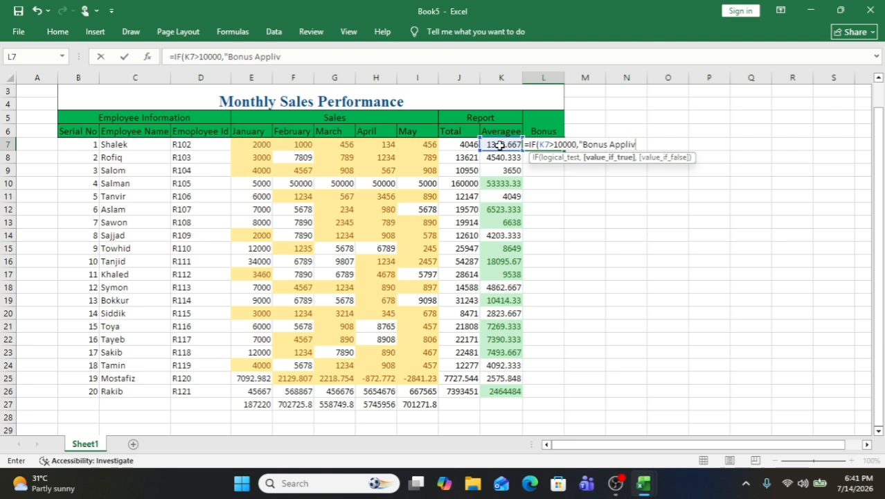
pyautogui.write('liv')
pyautogui.press('BackSpace')
pyautogui.write('cabe')
pyautogui.write('l",')
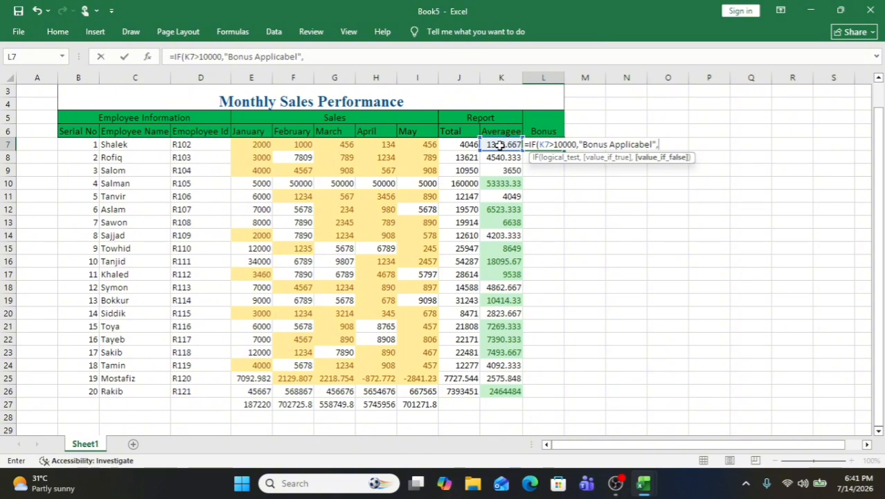
pyautogui.write('"Not Applicabel')
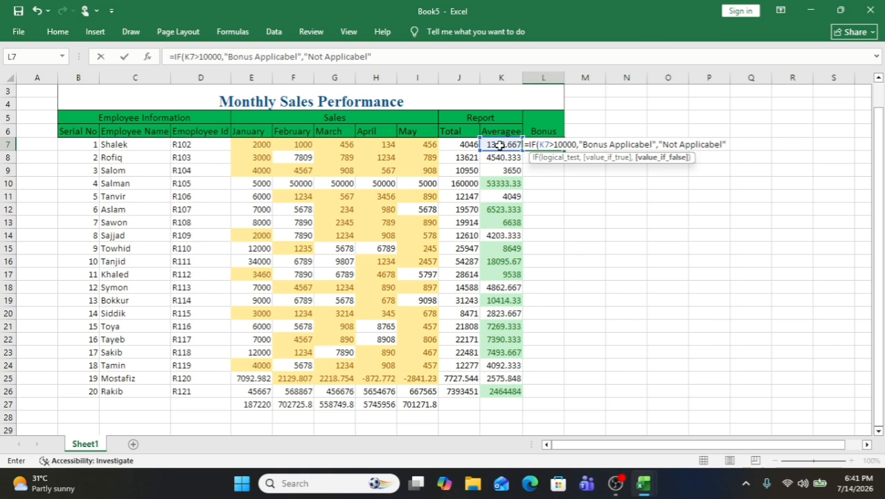
pyautogui.write(')')
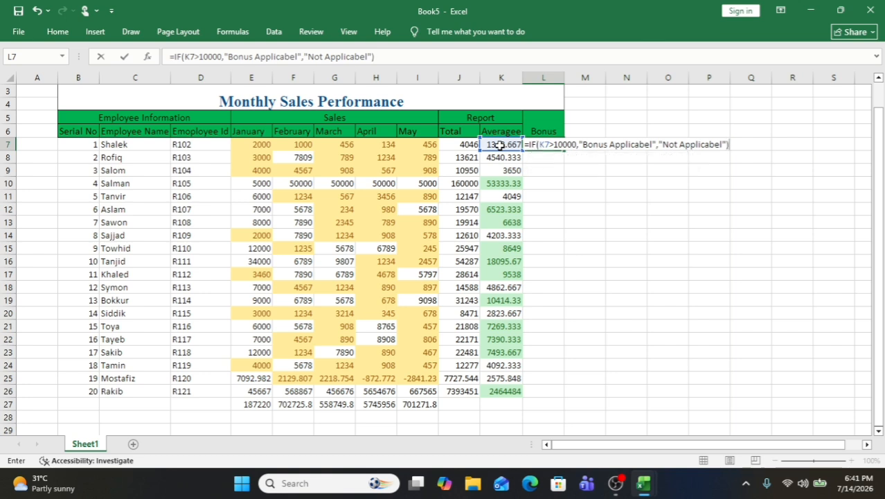
pyautogui.press('Return')
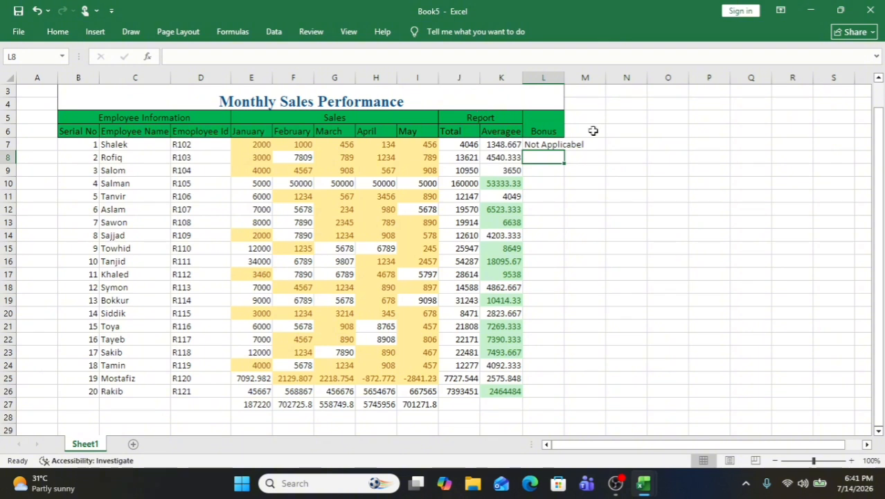
# Step: Widen the Bonus column L so that the text in L7 fits inside it
pyautogui.click(552, 146)
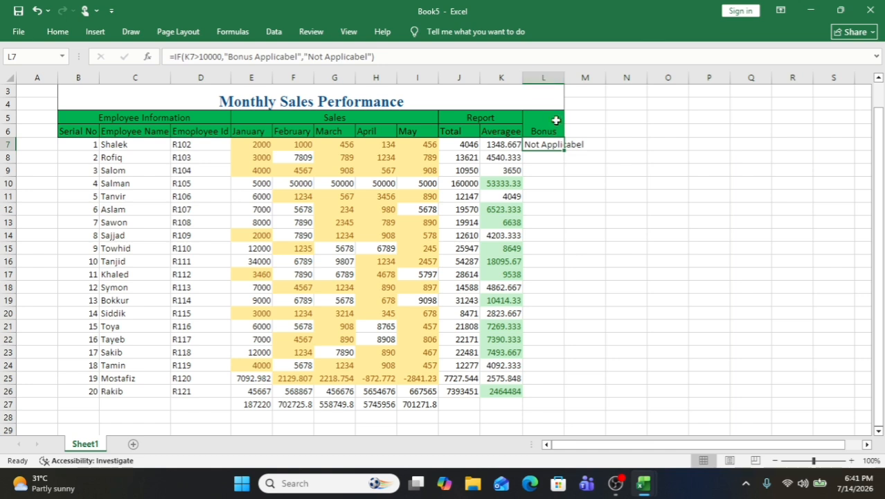
pyautogui.click(547, 77)
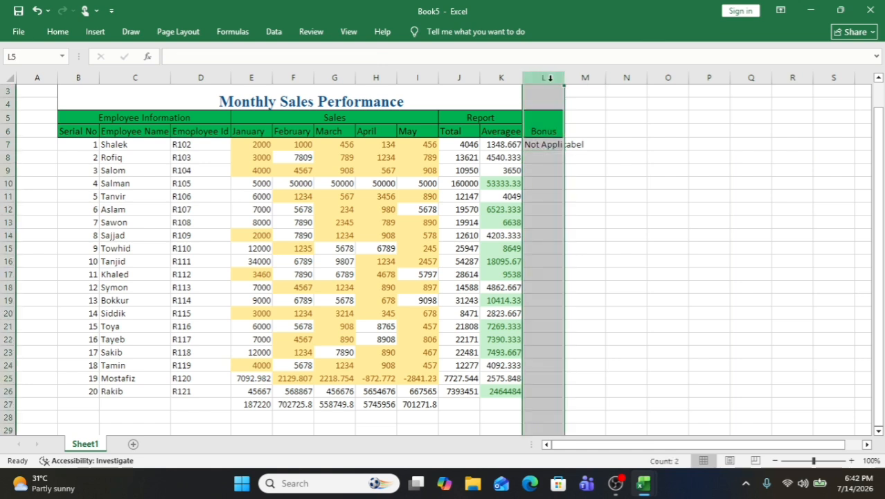
pyautogui.moveTo(563, 74); pyautogui.dragTo(588, 75)
pyautogui.click(603, 145)
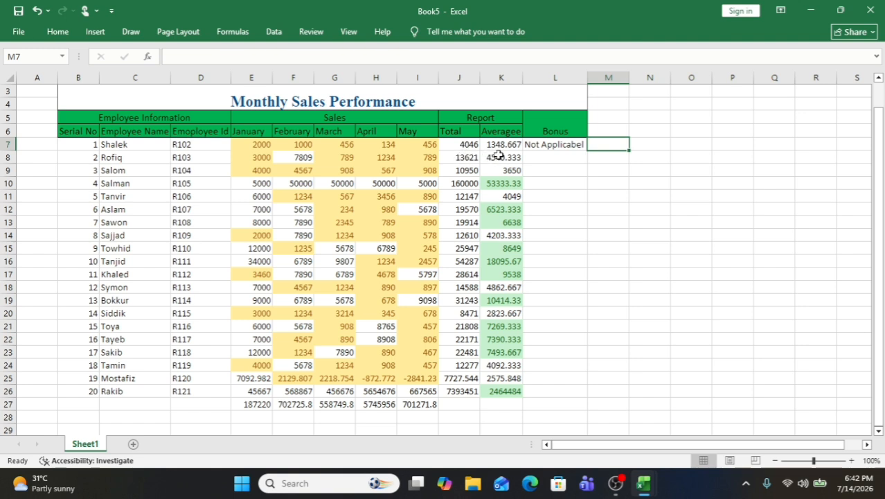
# Step: Copy the bonus formula from L7 down to L26 for all remaining employees
pyautogui.click(558, 146)
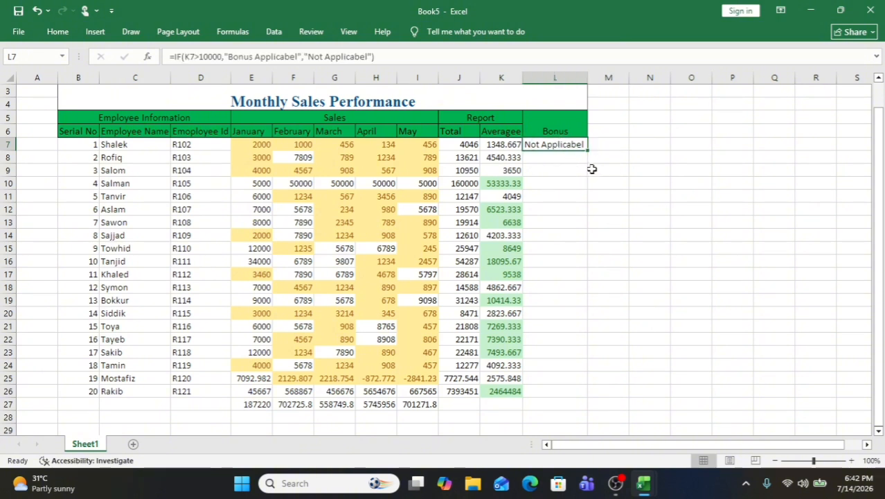
pyautogui.moveTo(586, 150); pyautogui.dragTo(566, 395)
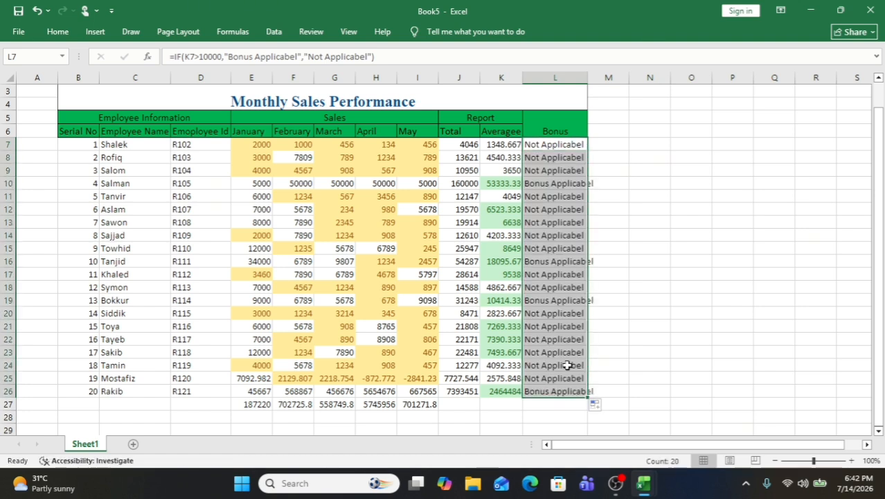
pyautogui.click(630, 257)
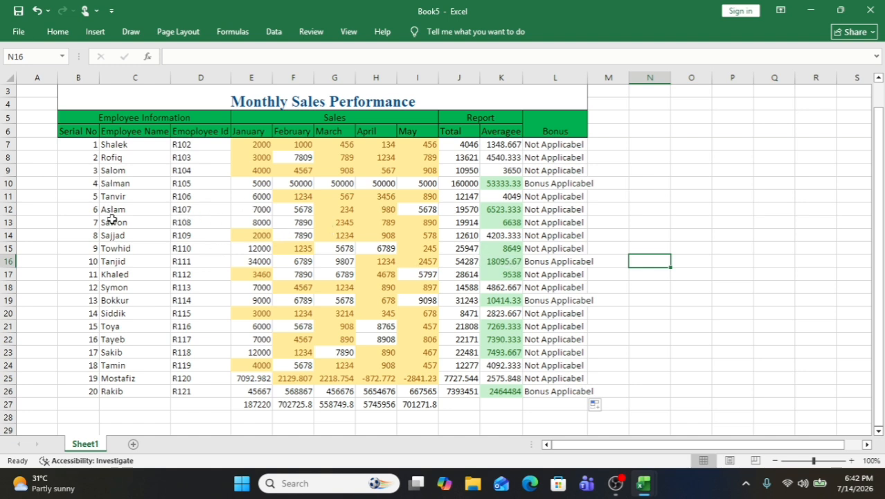
# Step: Try centre, left and right alignment on the table data in B7:L27, ending with it centred horizontally
pyautogui.moveTo(76, 144); pyautogui.dragTo(554, 406)
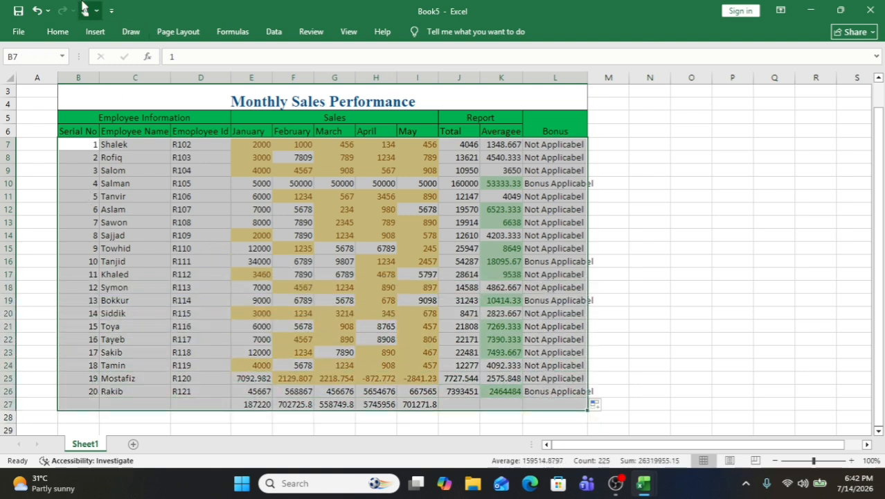
pyautogui.click(62, 29)
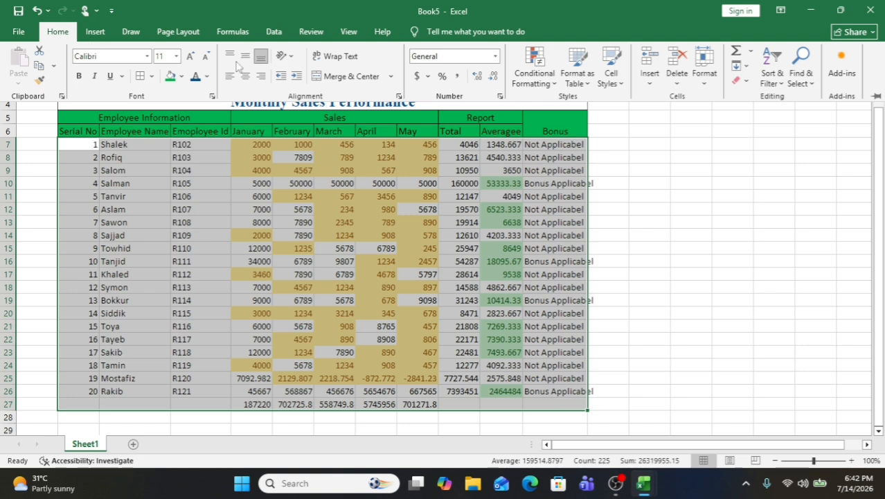
pyautogui.click(247, 78)
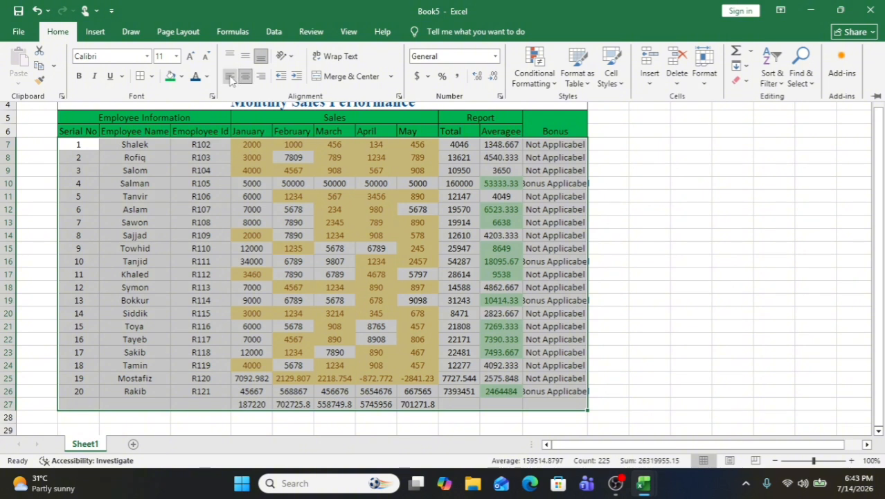
pyautogui.click(229, 77)
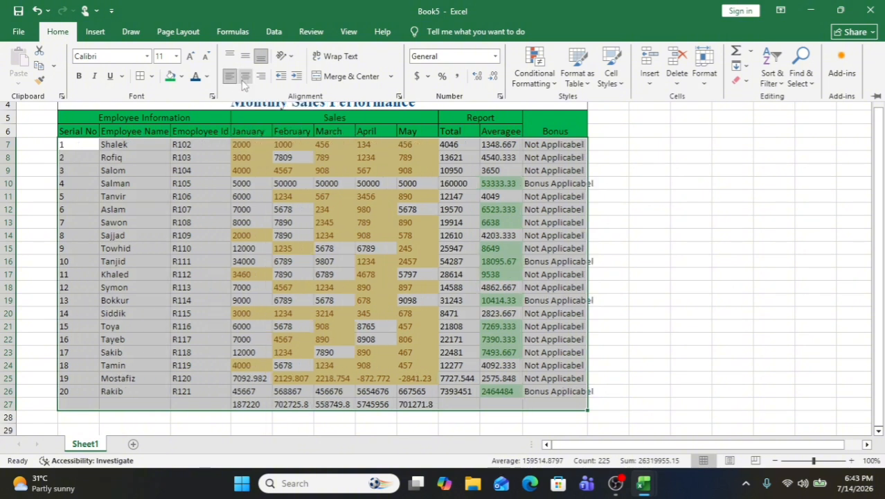
pyautogui.click(244, 80)
pyautogui.click(261, 79)
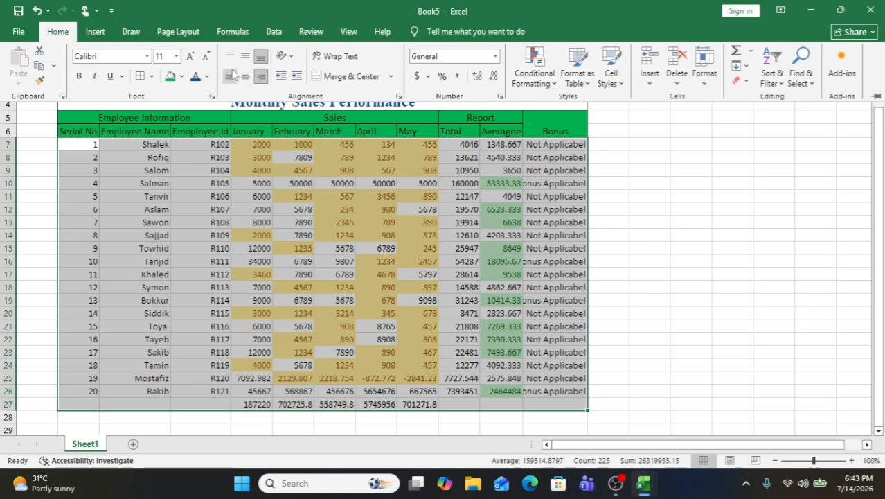
pyautogui.click(242, 81)
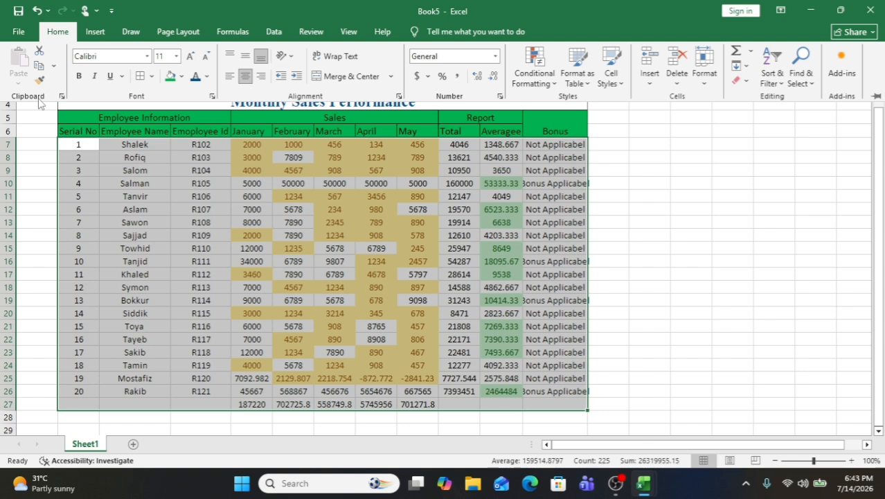
pyautogui.click(637, 215)
pyautogui.click(660, 218)
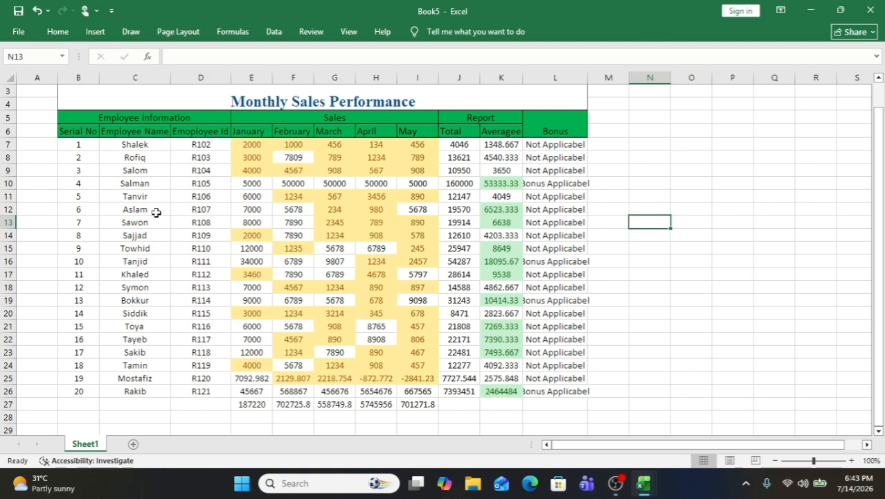
# Step: Enter the label Sum in D27, beside the monthly totals
pyautogui.click(202, 404)
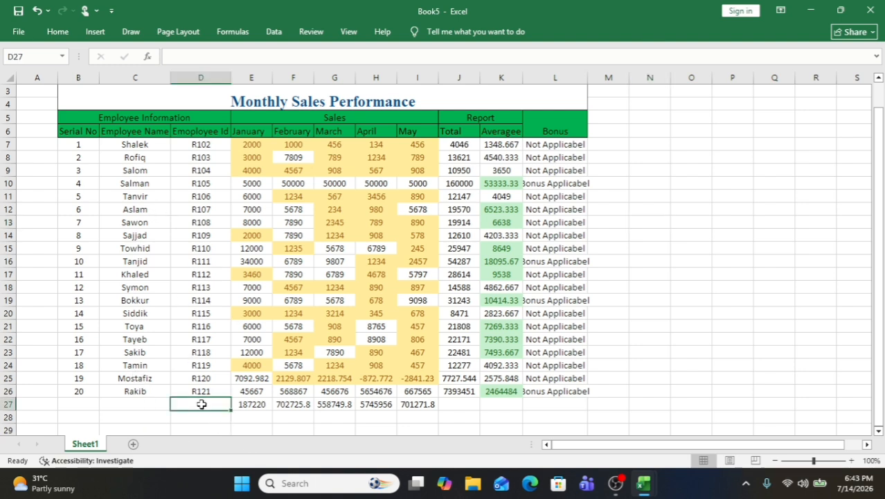
pyautogui.write('Sum')
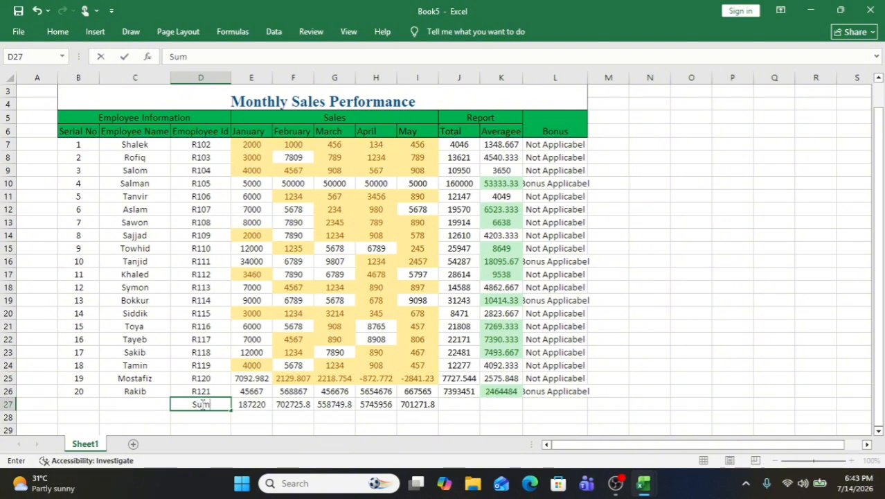
pyautogui.click(205, 145)
# Step: Apply All Borders to D7:I27, covering the employee IDs, monthly sales and the Sum row
pyautogui.moveTo(206, 145); pyautogui.dragTo(402, 398)
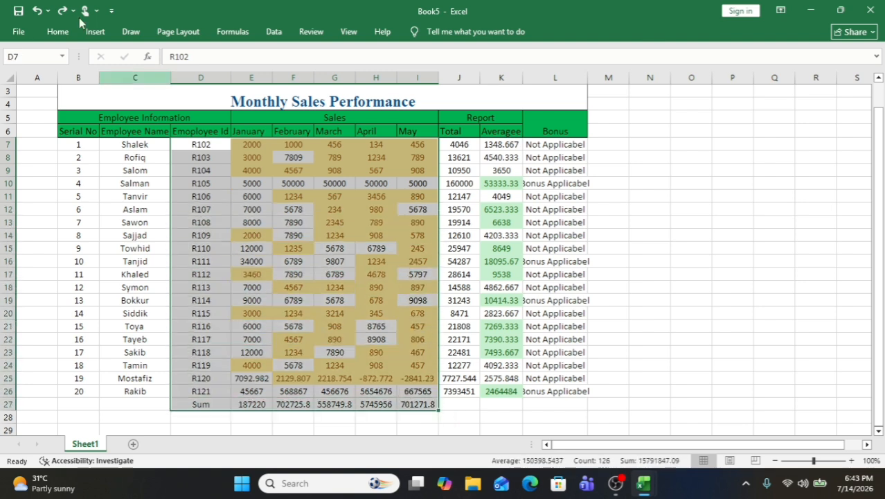
pyautogui.click(58, 31)
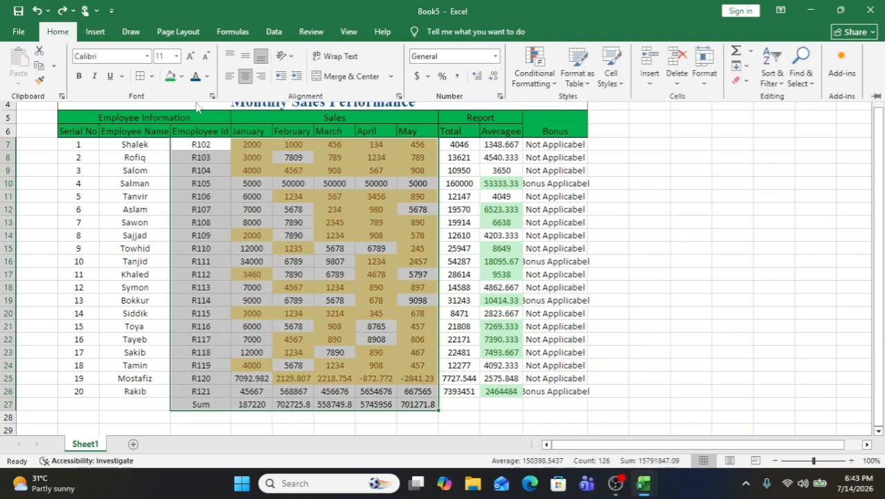
pyautogui.click(152, 77)
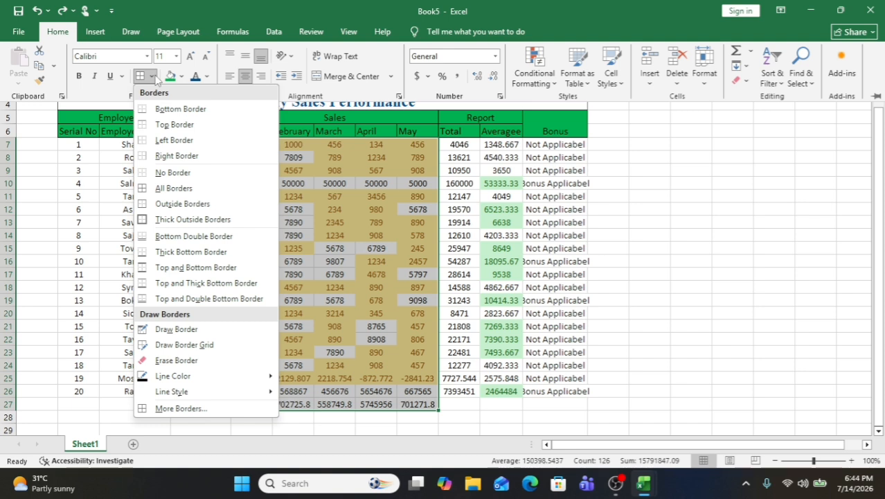
pyautogui.click(175, 187)
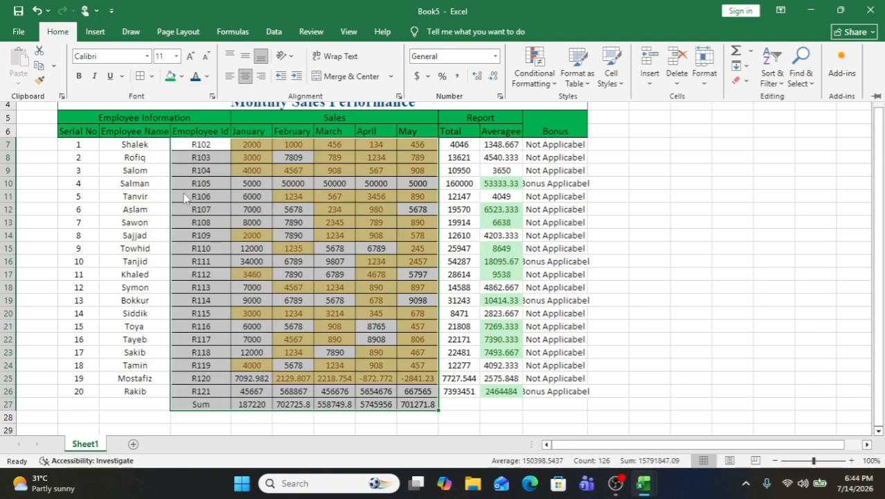
pyautogui.click(696, 313)
pyautogui.moveTo(693, 301); pyautogui.dragTo(692, 291)
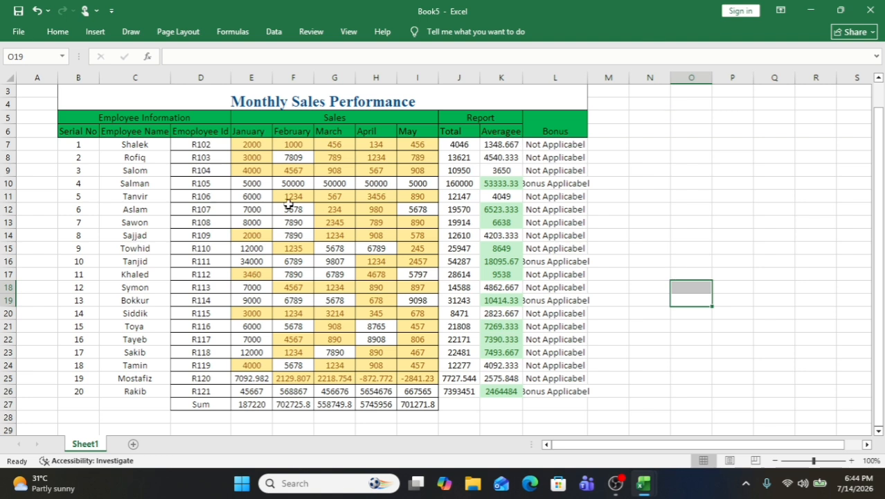
# Step: Apply All Borders to the whole employee data range B7:L26
pyautogui.moveTo(77, 145); pyautogui.dragTo(573, 394)
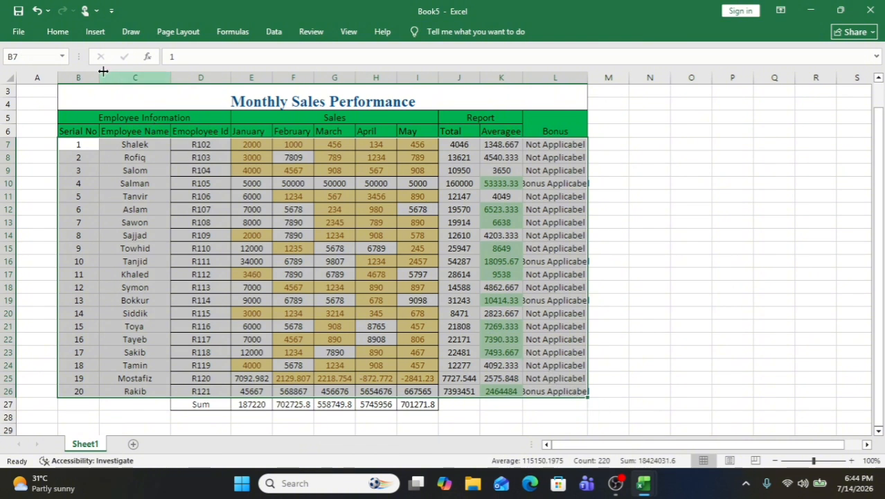
pyautogui.click(57, 31)
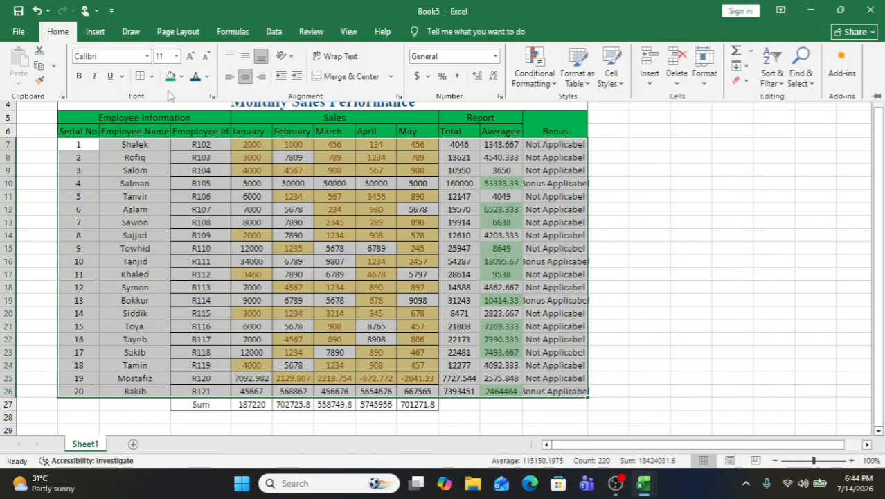
pyautogui.click(151, 77)
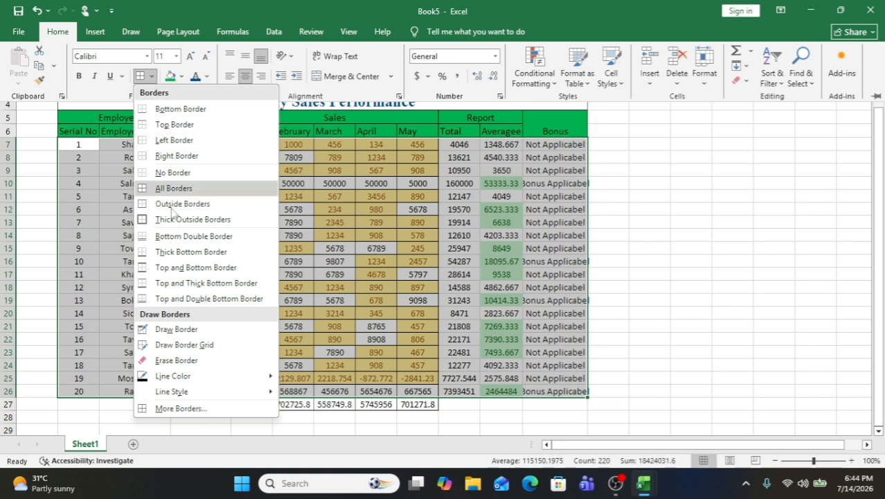
pyautogui.click(185, 192)
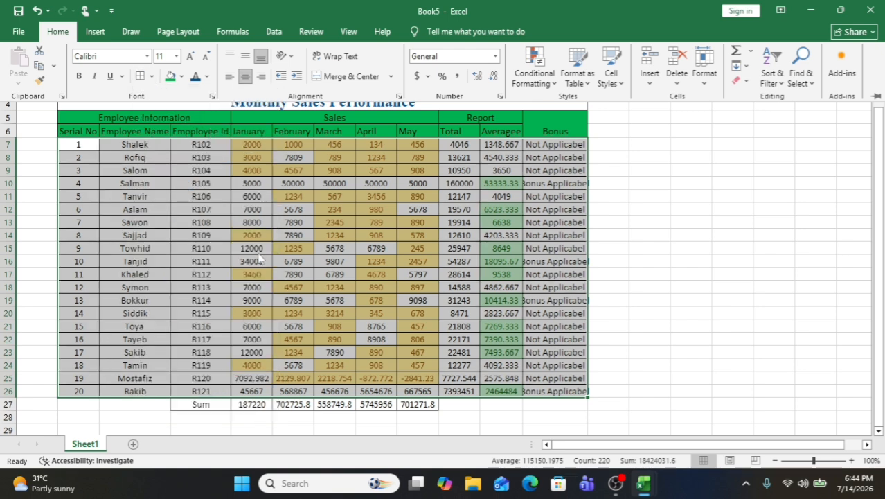
pyautogui.click(638, 280)
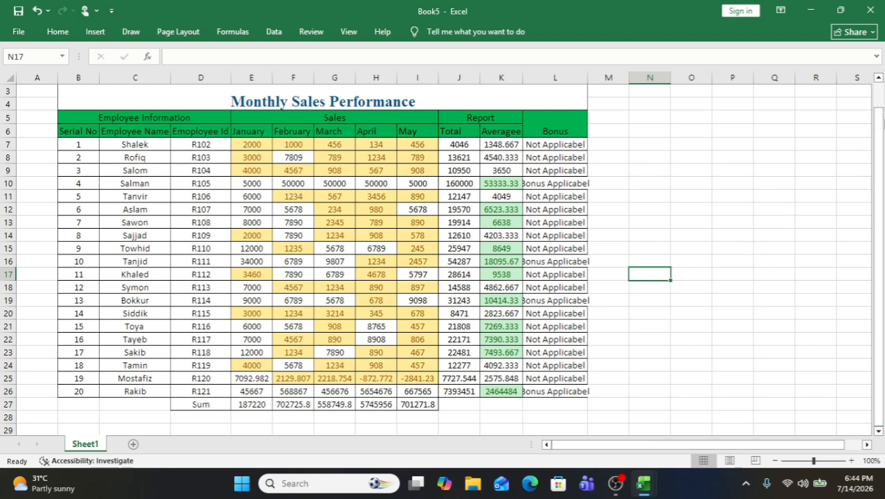
pyautogui.scroll(1, 762, 207)
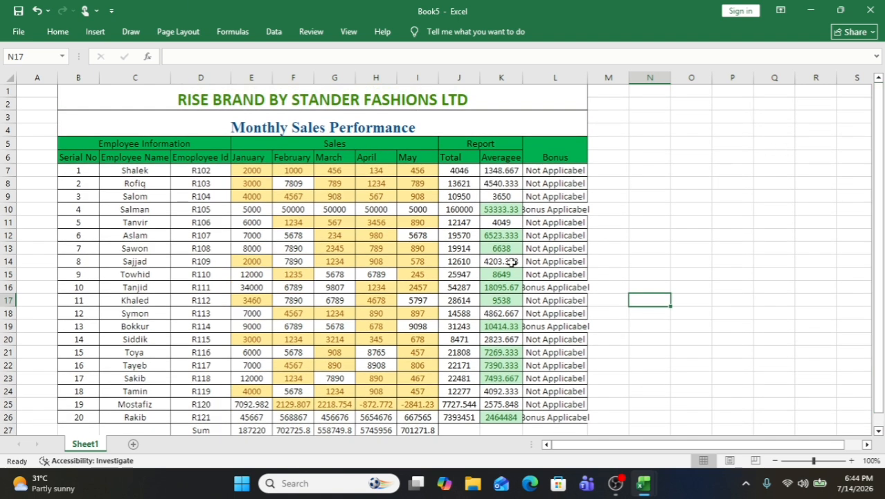